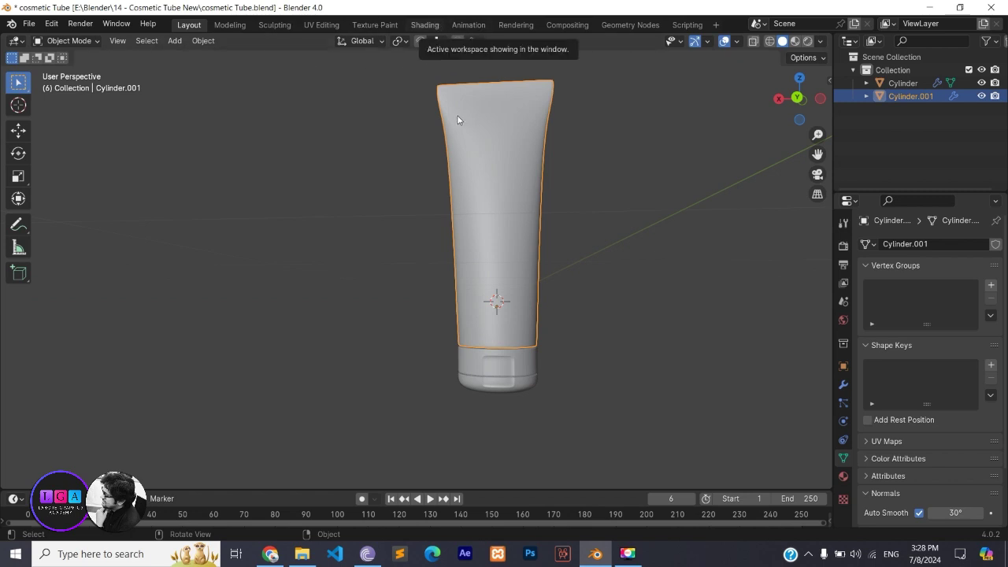
# Switch to the Shading workspace and close the file browser and image editor so the shader editor widens.
pyautogui.click(425, 24)
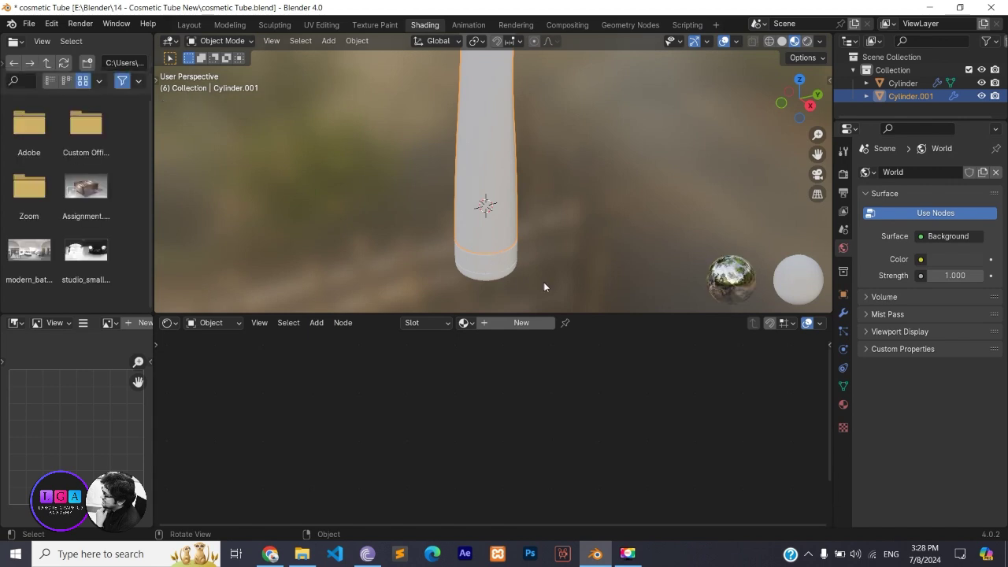
pyautogui.moveTo(512, 256)
pyautogui.mouseDown(button='middle')
pyautogui.moveTo(403, 244)
pyautogui.moveTo(610, 168)
pyautogui.mouseUp(button='middle')
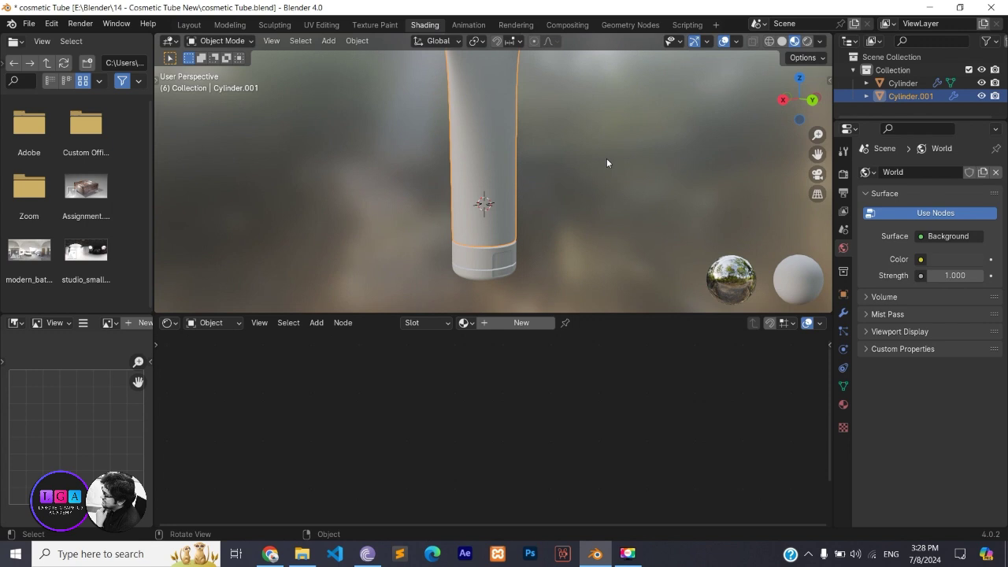
pyautogui.moveTo(586, 135); pyautogui.dragTo(596, 167, button='middle')
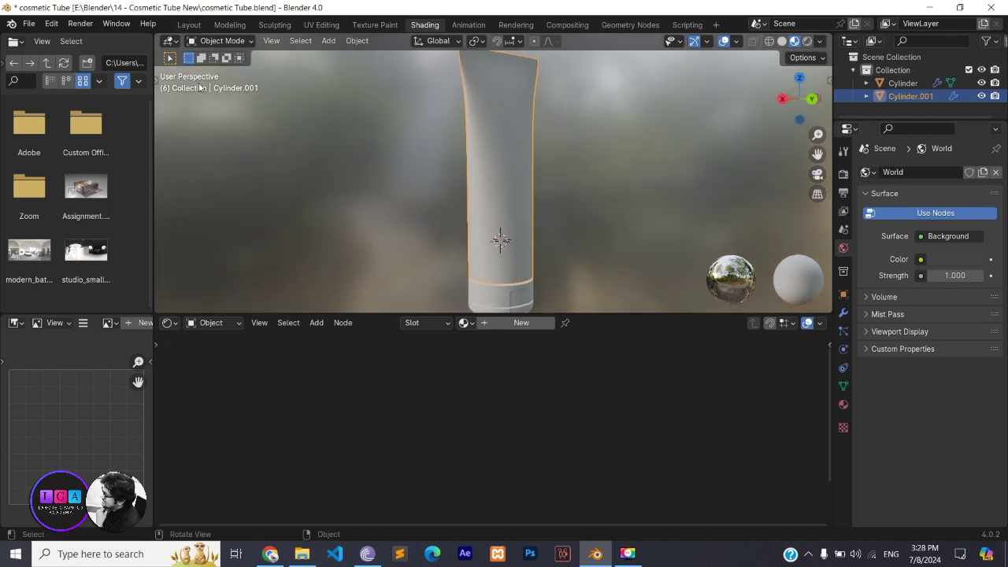
pyautogui.moveTo(158, 39); pyautogui.dragTo(118, 95)
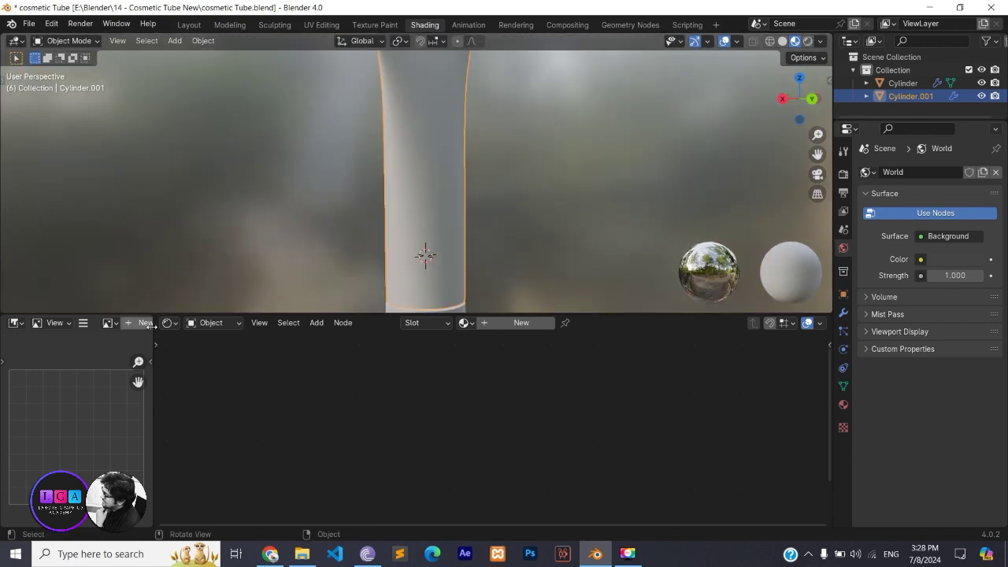
pyautogui.moveTo(158, 327); pyautogui.dragTo(94, 354)
pyautogui.moveTo(435, 231); pyautogui.dragTo(474, 206, button='middle')
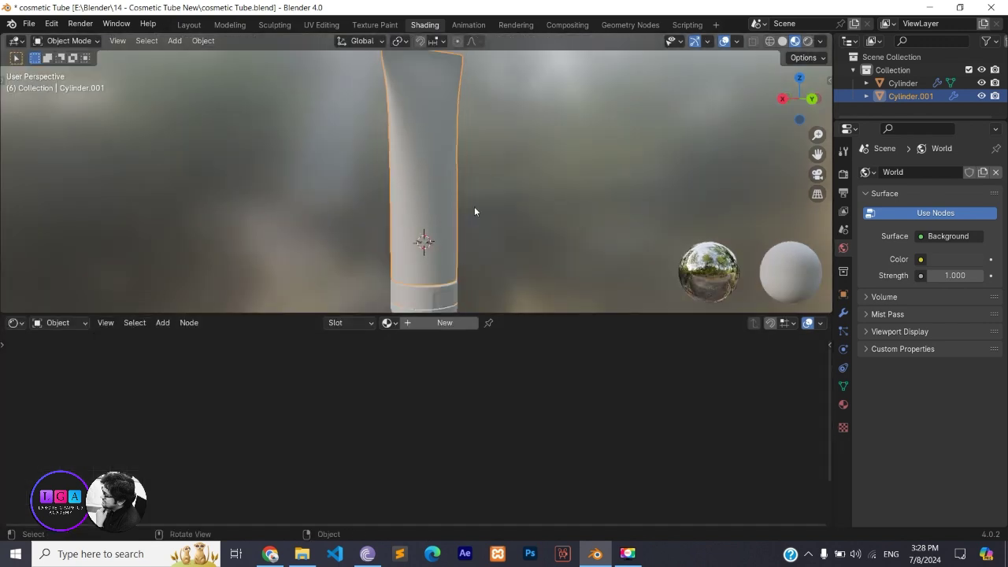
# Create a new material for the tube body and name it 'Tube'.
pyautogui.click(449, 325)
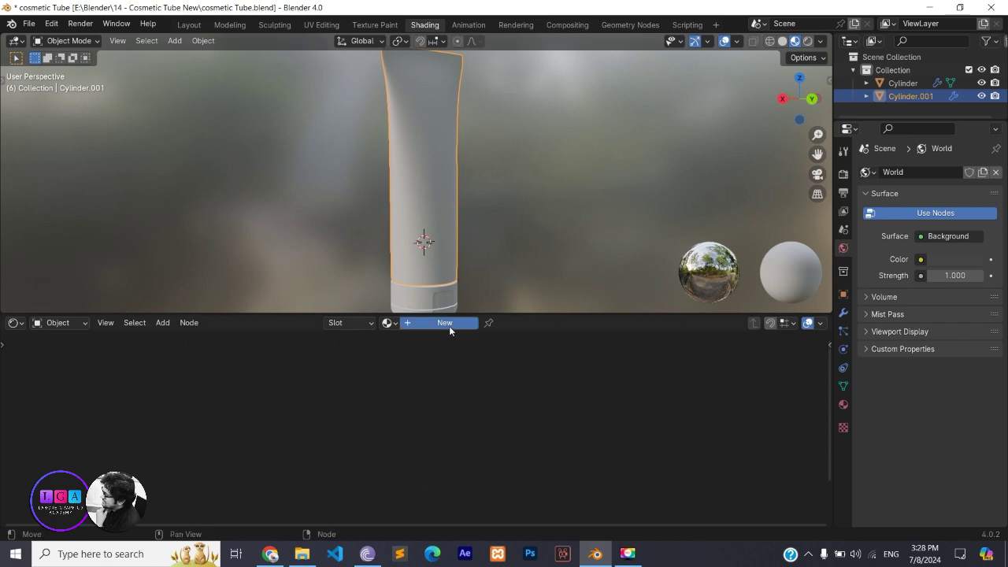
pyautogui.doubleClick(440, 322)
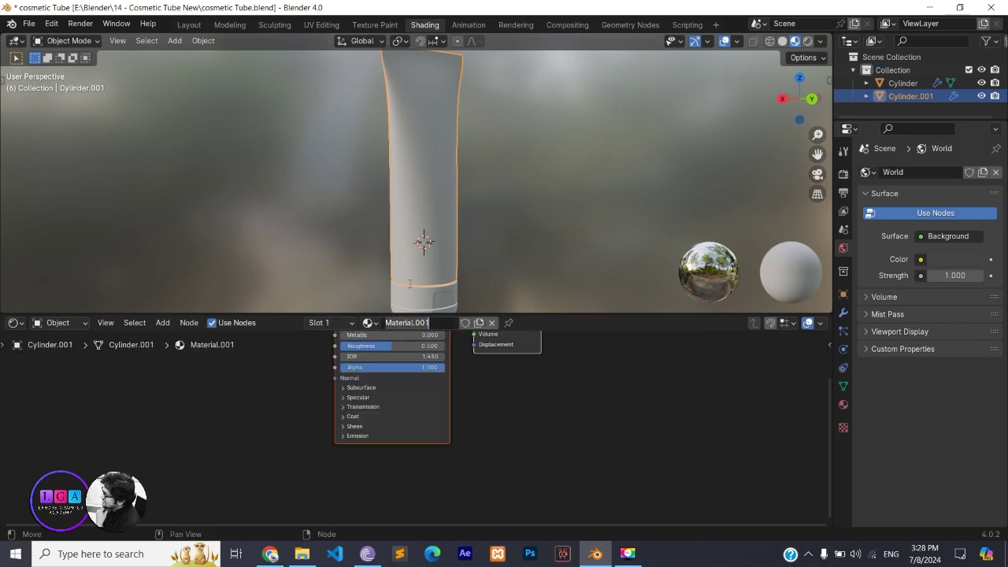
pyautogui.write('Tuber')
pyautogui.press('Return')
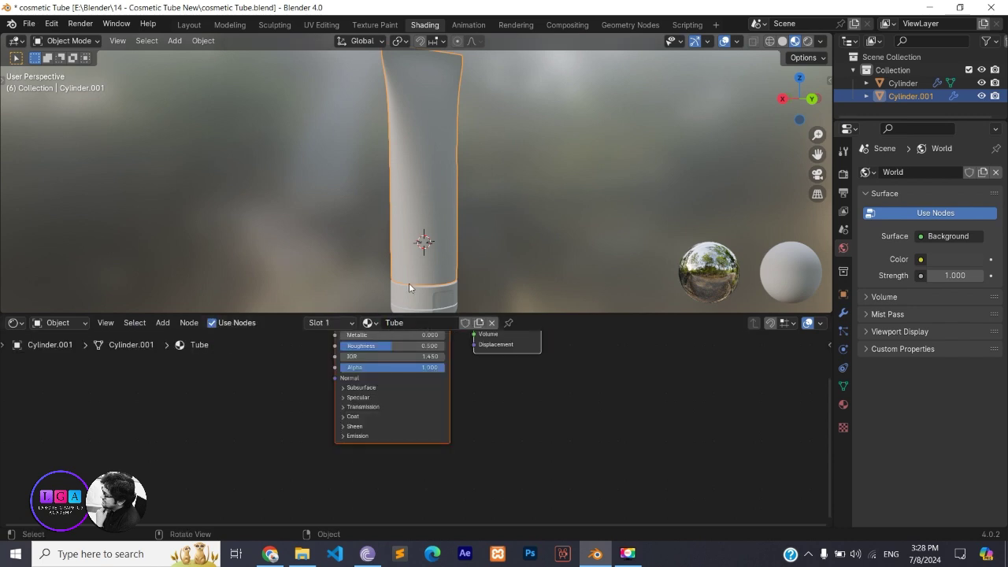
pyautogui.press('Home')
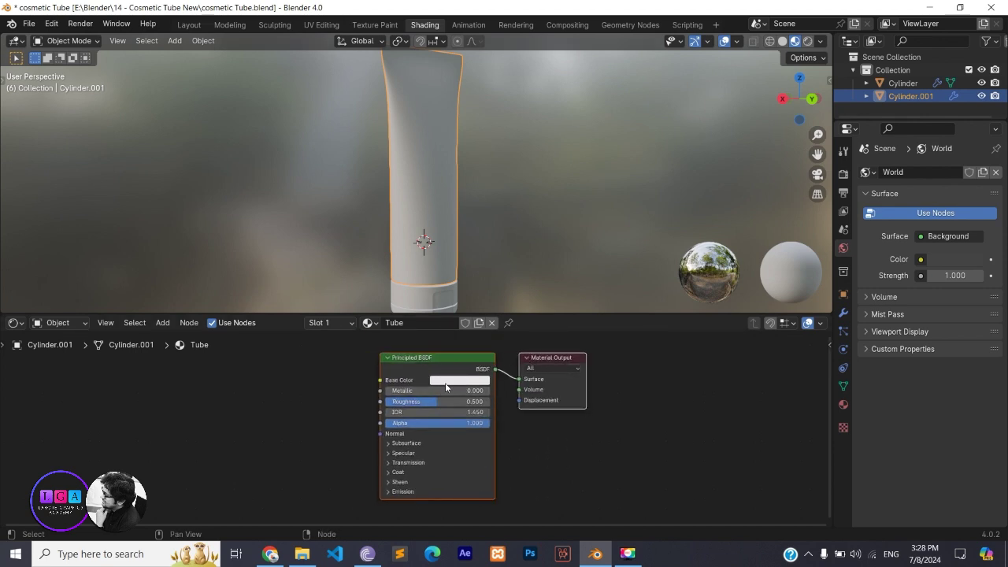
# Add an Image Texture node and connect its Color to the Principled BSDF Base Color.
pyautogui.hotkey('shift', 'a')
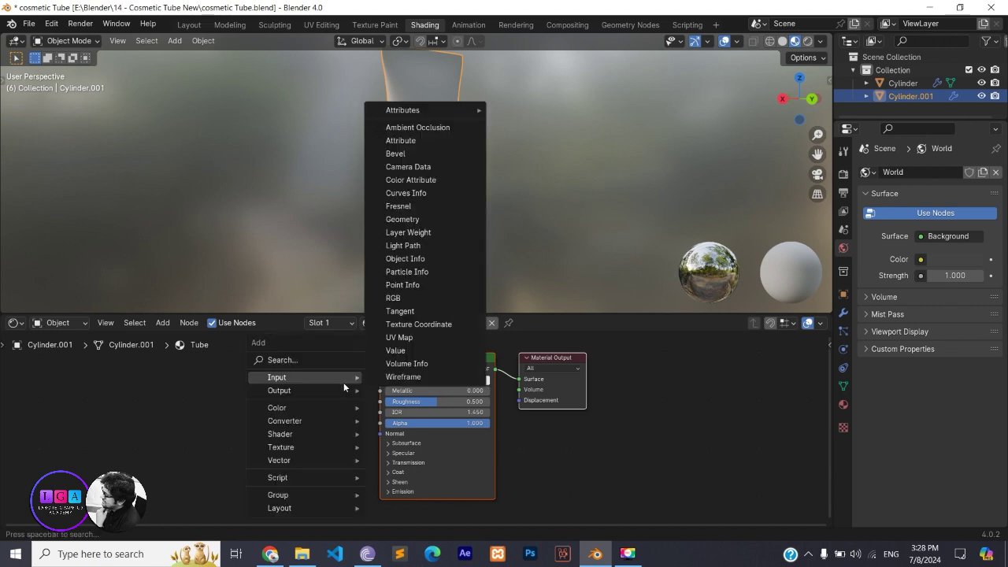
pyautogui.write('ima')
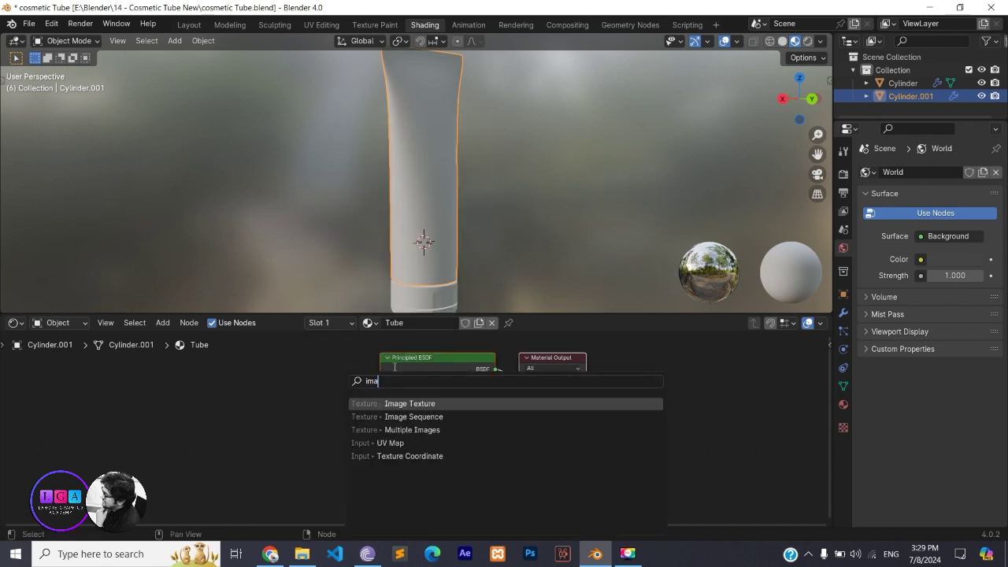
pyautogui.click(438, 404)
pyautogui.click(189, 366)
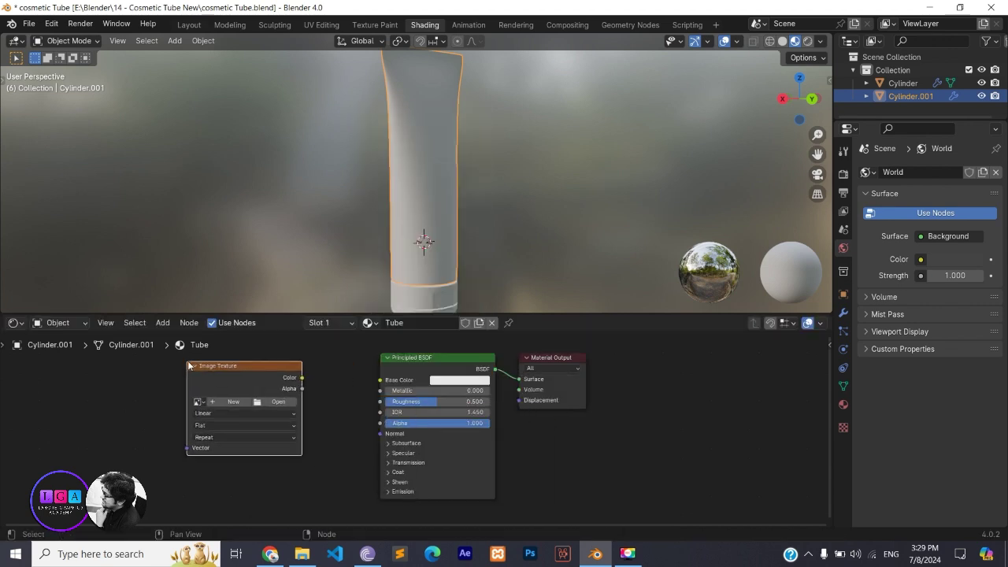
pyautogui.moveTo(301, 378); pyautogui.dragTo(378, 383)
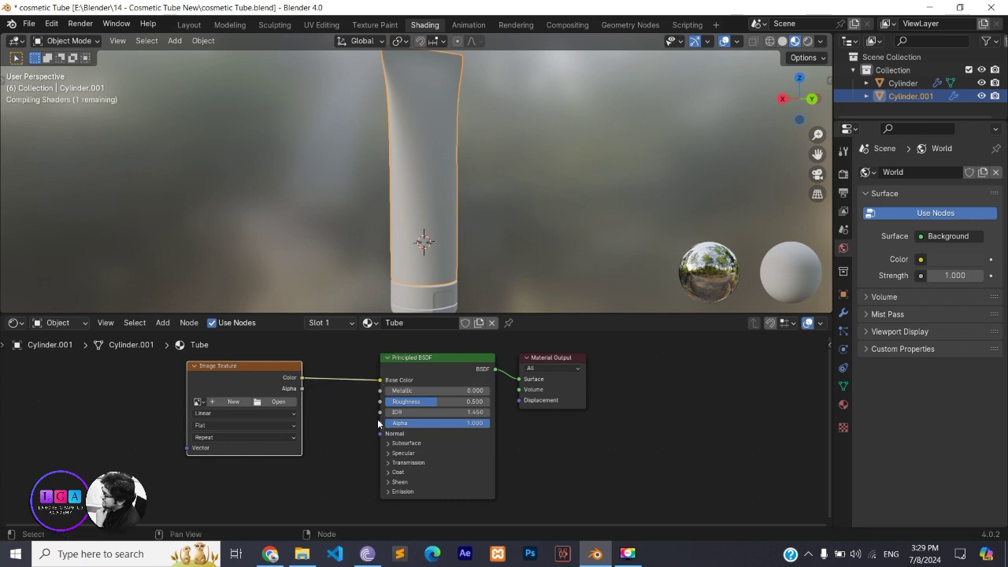
pyautogui.moveTo(509, 228)
pyautogui.mouseDown(button='middle')
pyautogui.moveTo(472, 239)
pyautogui.moveTo(411, 234)
pyautogui.moveTo(416, 207)
pyautogui.moveTo(524, 210)
pyautogui.mouseUp(button='middle')
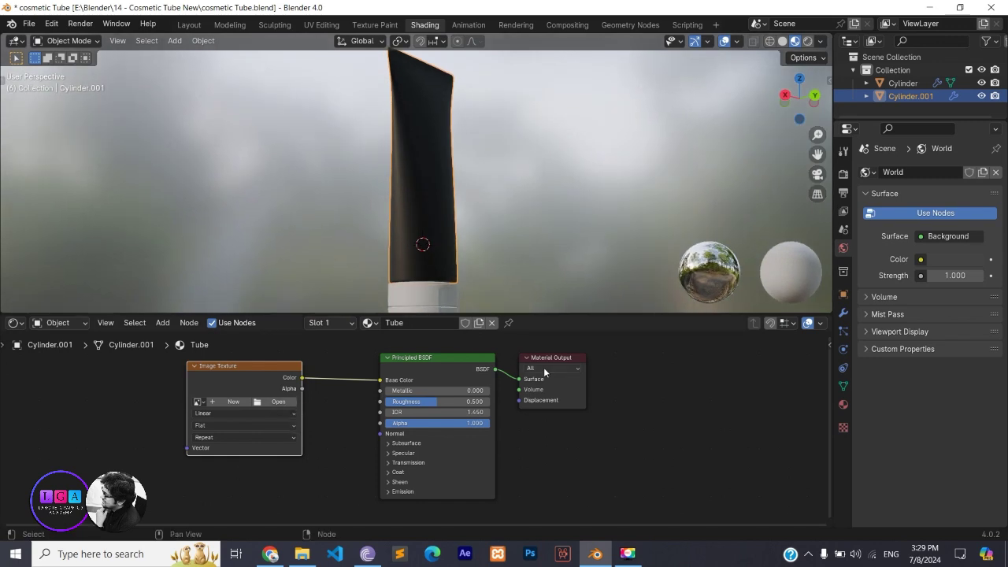
# Load cosmetic tube mockup.png into the Image Texture node and orbit to inspect the purple label.
pyautogui.click(289, 405)
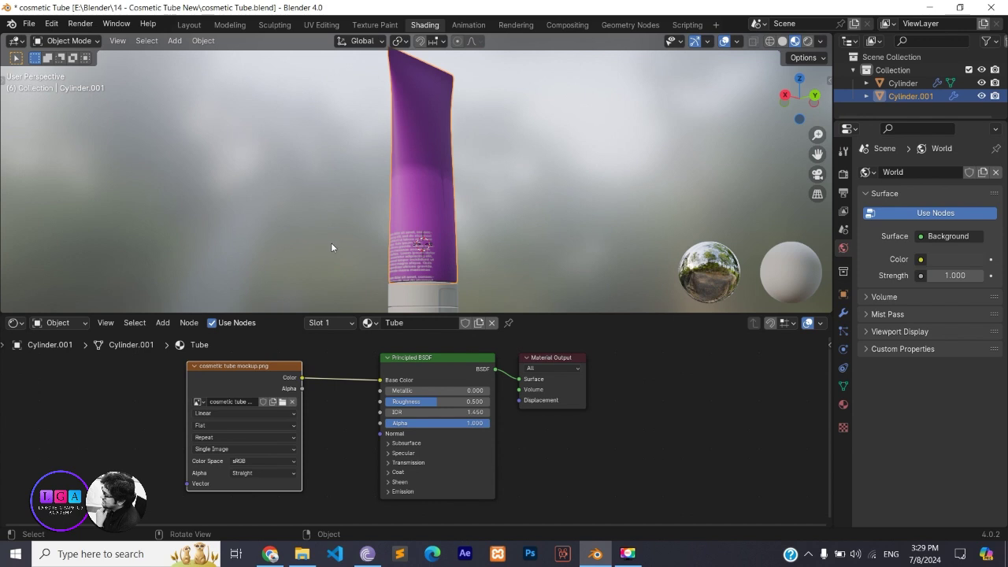
pyautogui.moveTo(332, 247); pyautogui.dragTo(508, 256, button='middle')
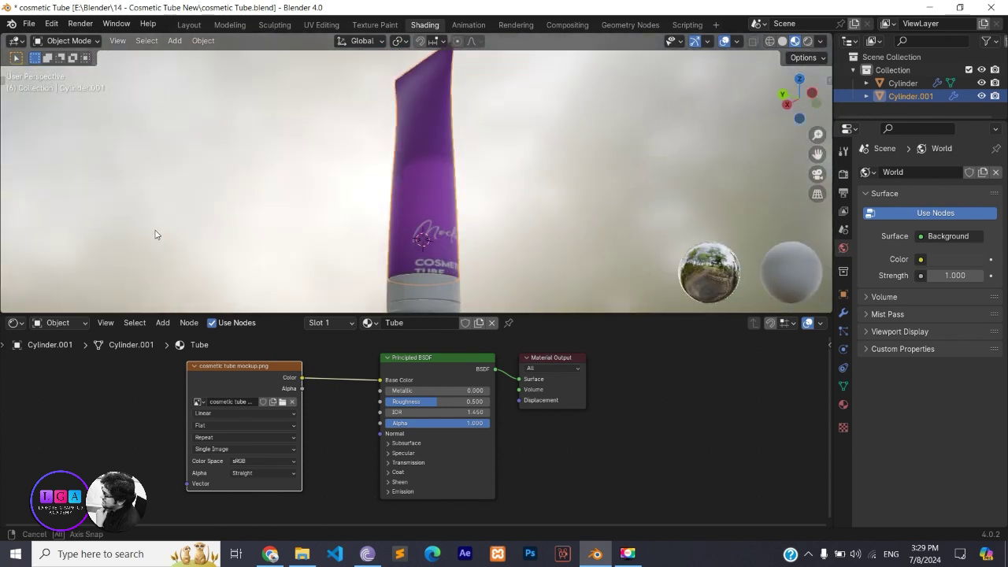
pyautogui.moveTo(509, 256); pyautogui.dragTo(402, 270, button='middle')
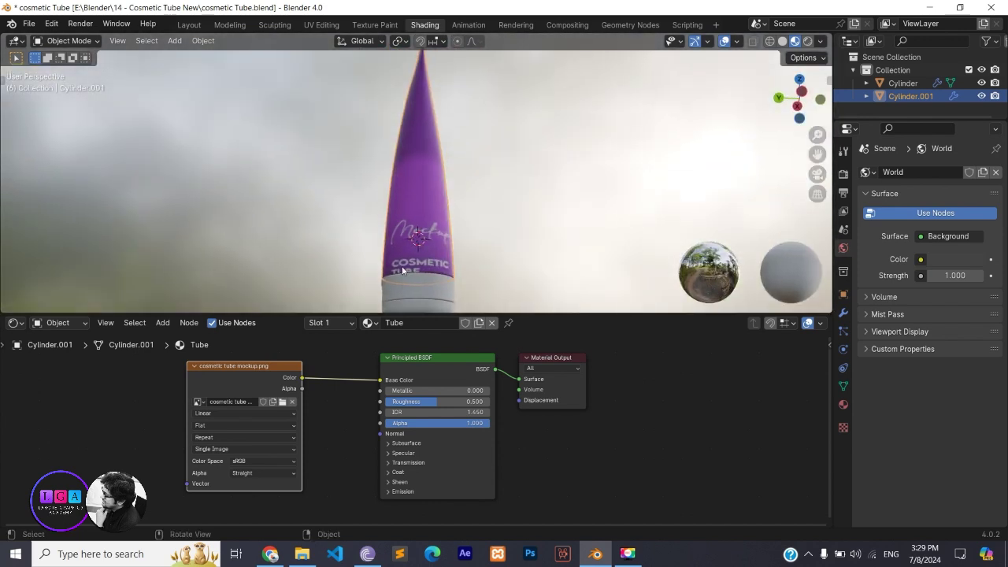
pyautogui.moveTo(469, 280)
pyautogui.mouseDown(button='middle')
pyautogui.moveTo(276, 250)
pyautogui.moveTo(581, 213)
pyautogui.mouseUp(button='middle')
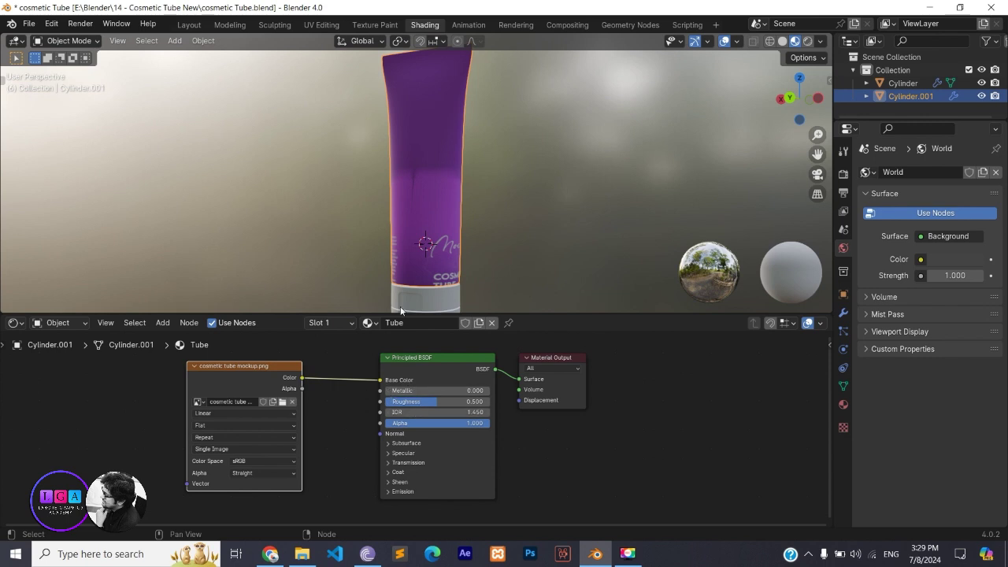
# Change the Image Texture's Extension from Repeat to Clip so only one label copy shows.
pyautogui.click(288, 437)
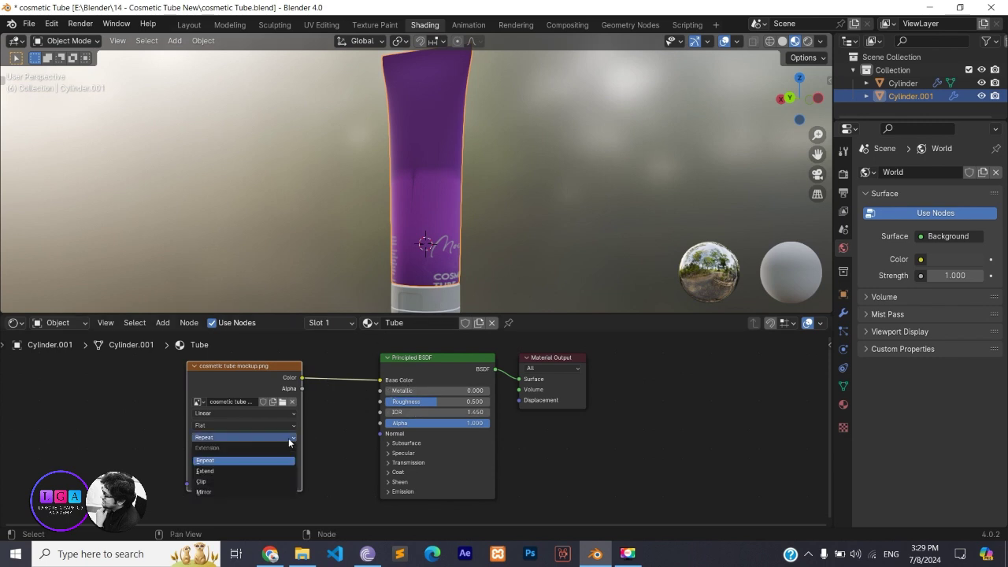
pyautogui.click(236, 483)
pyautogui.moveTo(426, 159)
pyautogui.mouseDown(button='middle')
pyautogui.moveTo(462, 220)
pyautogui.moveTo(250, 218)
pyautogui.mouseUp(button='middle')
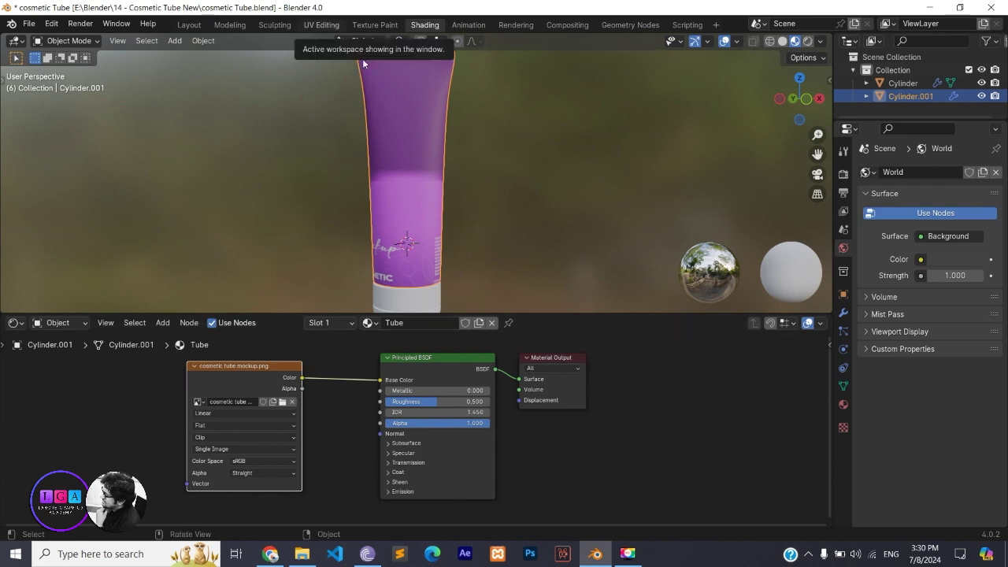
pyautogui.click(332, 29)
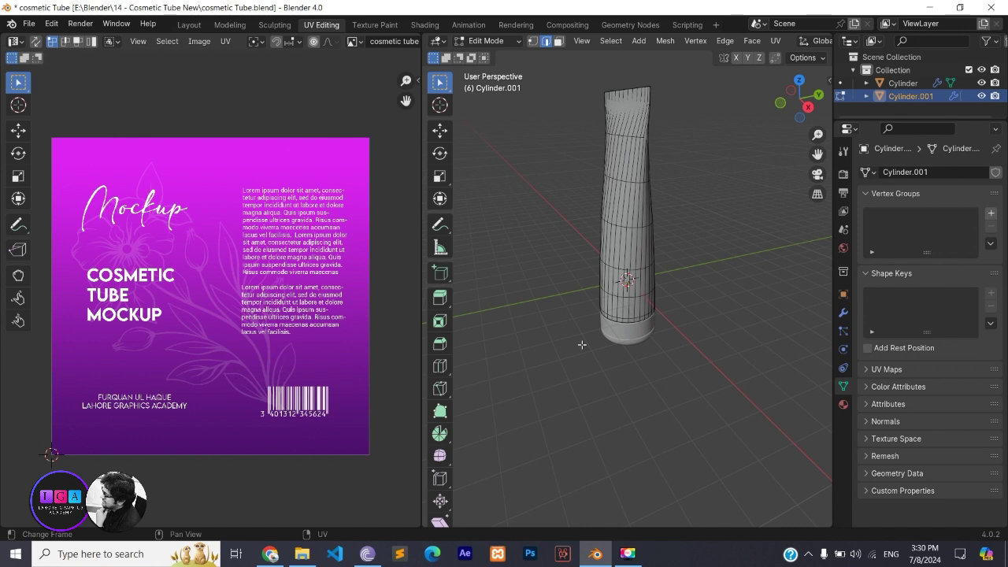
# Orbit, zoom and pan the UV Editing viewport to frame the upright tube and its top.
pyautogui.moveTo(669, 321); pyautogui.dragTo(516, 286, button='middle')
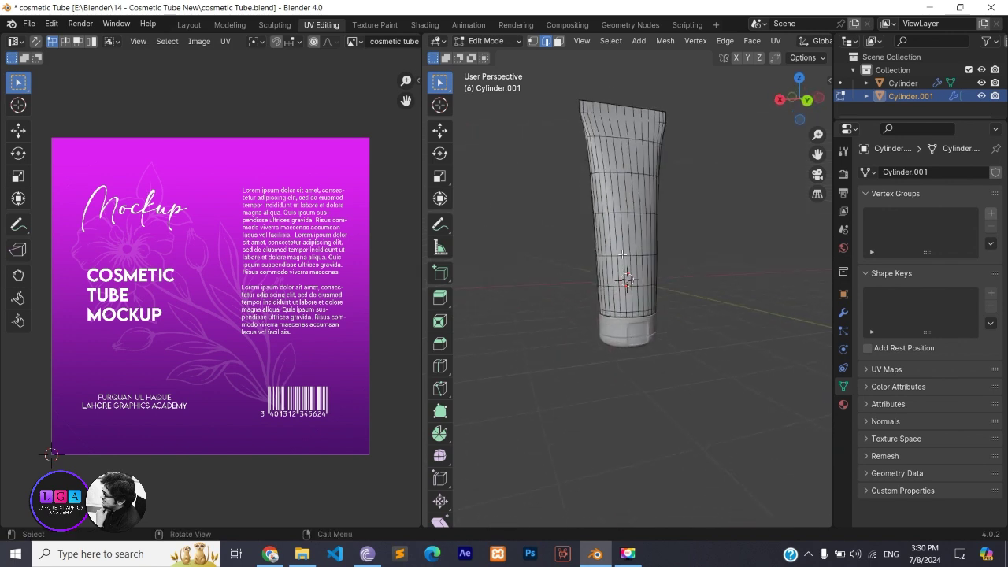
pyautogui.moveTo(642, 298); pyautogui.dragTo(642, 347, button='middle')
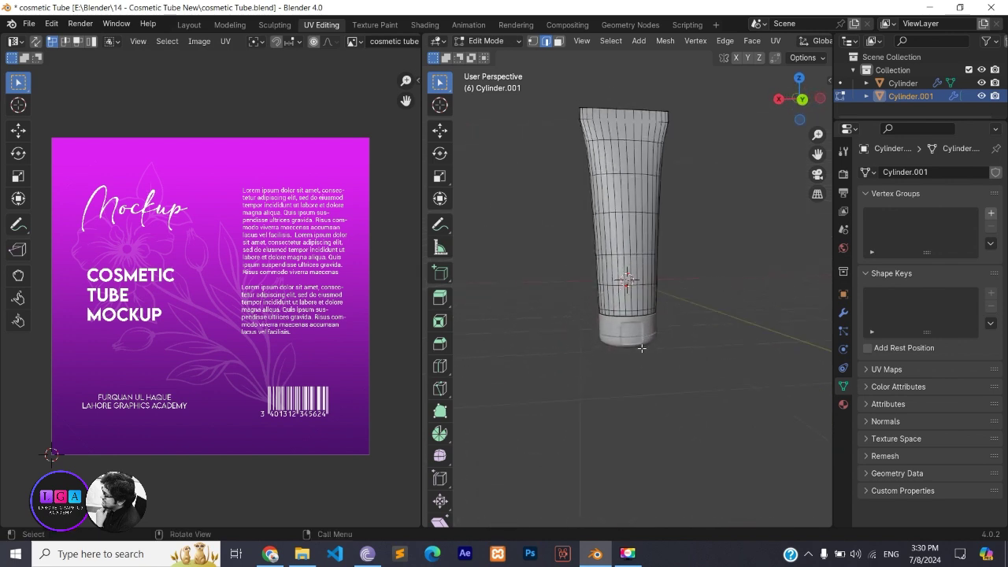
pyautogui.scroll(5, 642, 339)
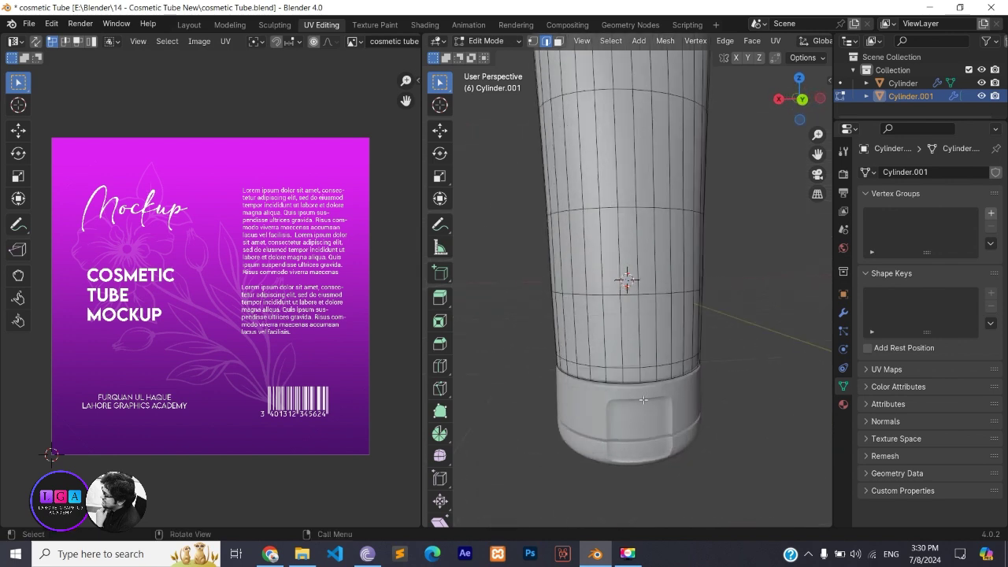
pyautogui.scroll(-2, 650, 372)
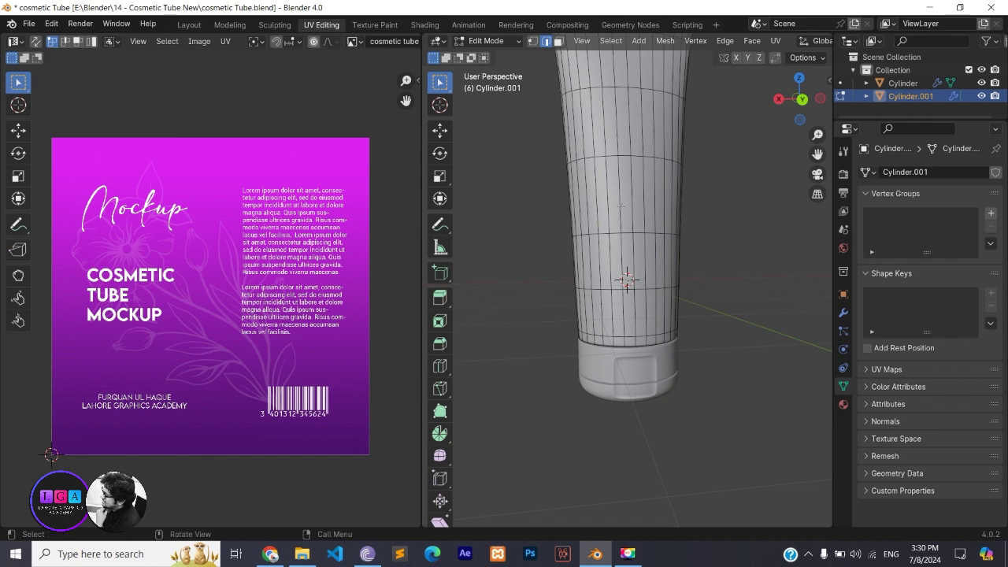
pyautogui.moveTo(641, 195)
pyautogui.keyDown('shift'); pyautogui.mouseDown(button='middle')
pyautogui.moveTo(642, 271)
pyautogui.moveTo(604, 310)
pyautogui.mouseUp(button='middle'); pyautogui.keyUp('shift')
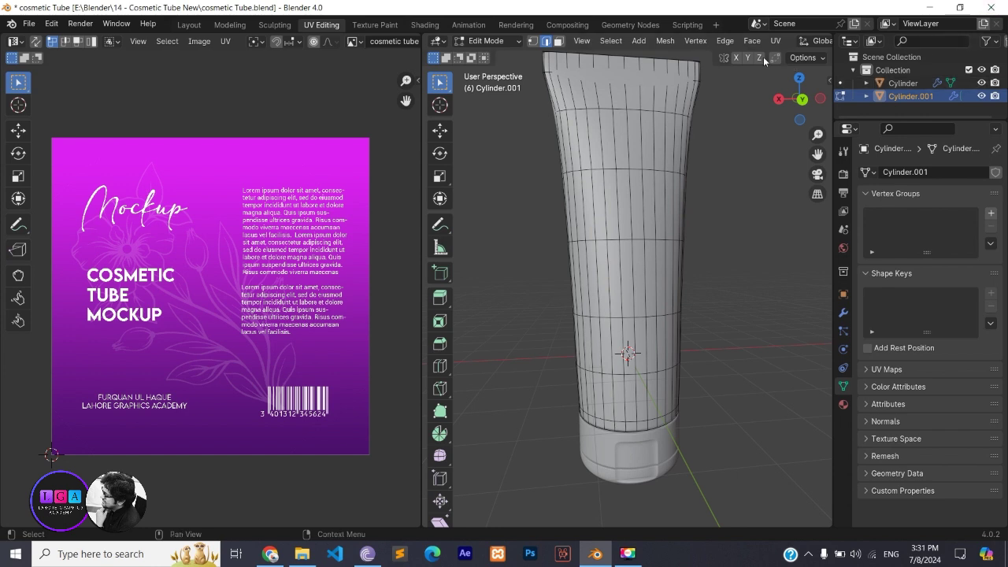
pyautogui.scroll(-2, 776, 46)
pyautogui.scroll(-3, 776, 45)
pyautogui.scroll(-1, 776, 46)
# Turn on Material Preview shading to see the purple label on the tube, and zoom out the UV editor.
pyautogui.click(796, 41)
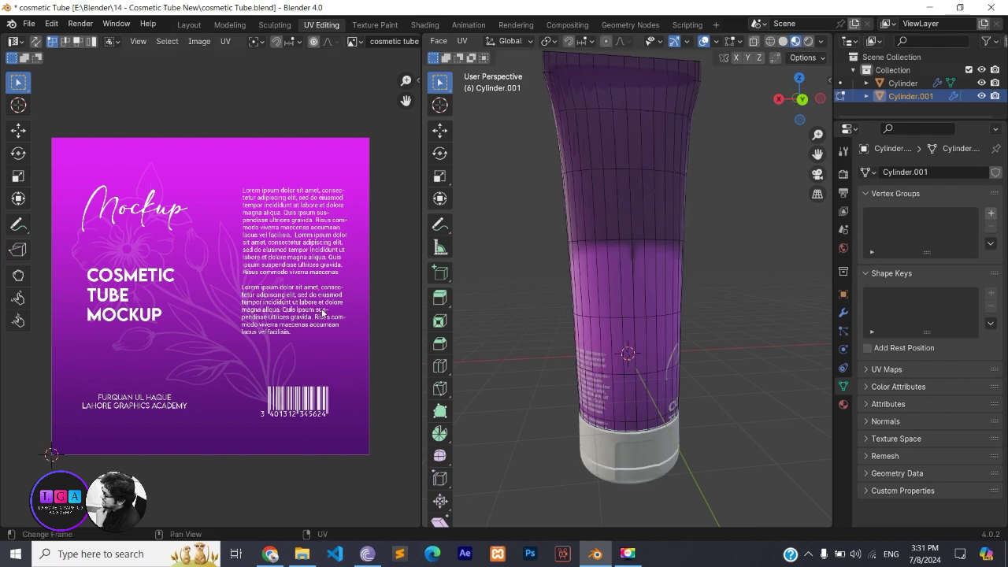
pyautogui.scroll(-1, 339, 311)
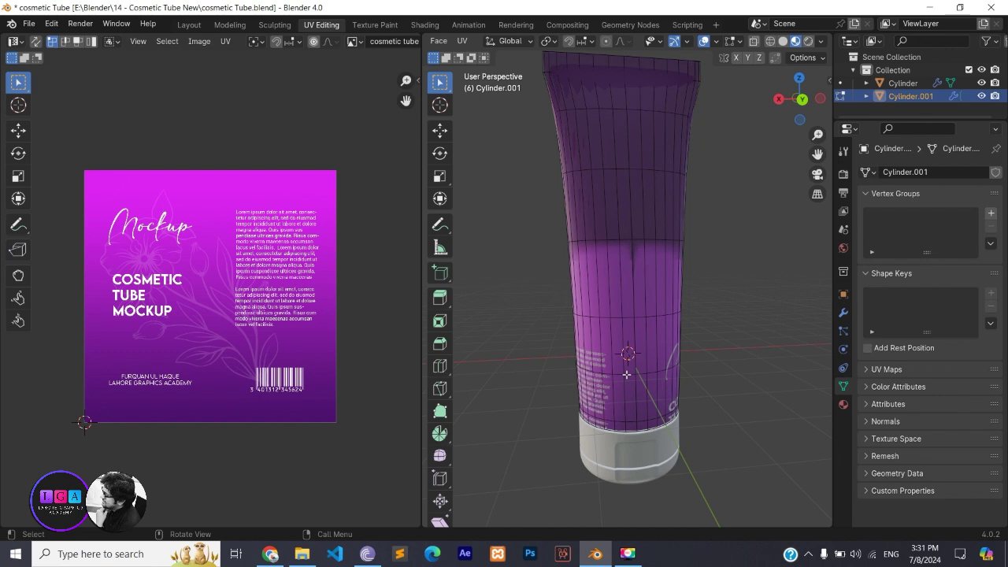
# Select a tube body edge and extend it to the whole connected mesh with Ctrl+L.
pyautogui.click(621, 315)
pyautogui.hotkey('ctrl', 'l')
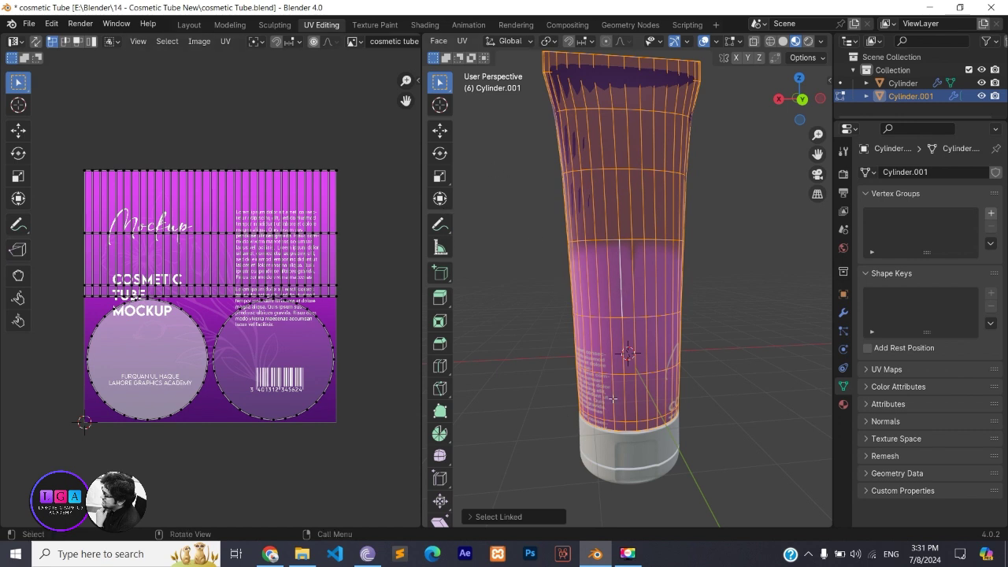
pyautogui.scroll(-1, 687, 178)
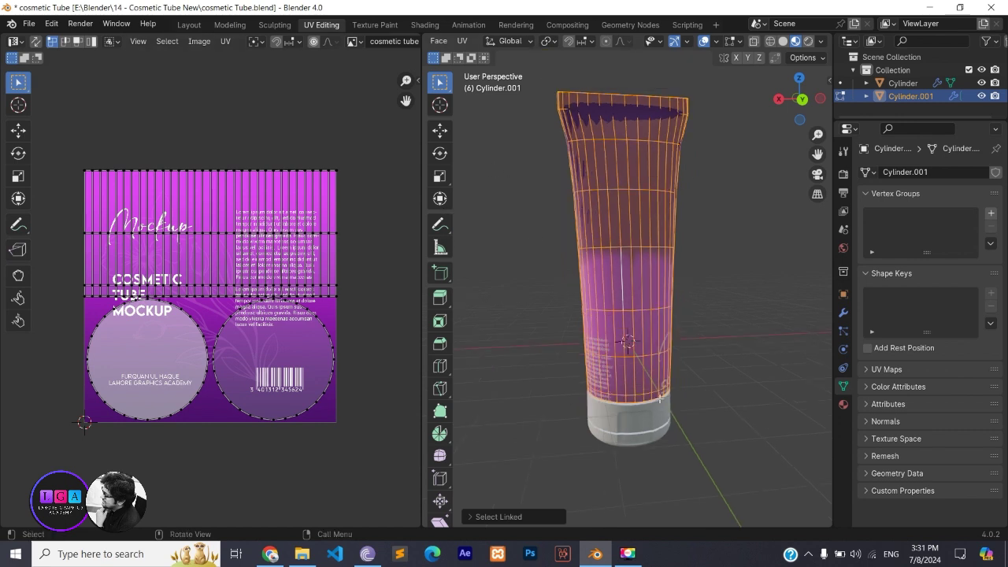
pyautogui.moveTo(660, 398)
pyautogui.mouseDown(button='middle')
pyautogui.moveTo(668, 426)
pyautogui.moveTo(673, 209)
pyautogui.mouseUp(button='middle')
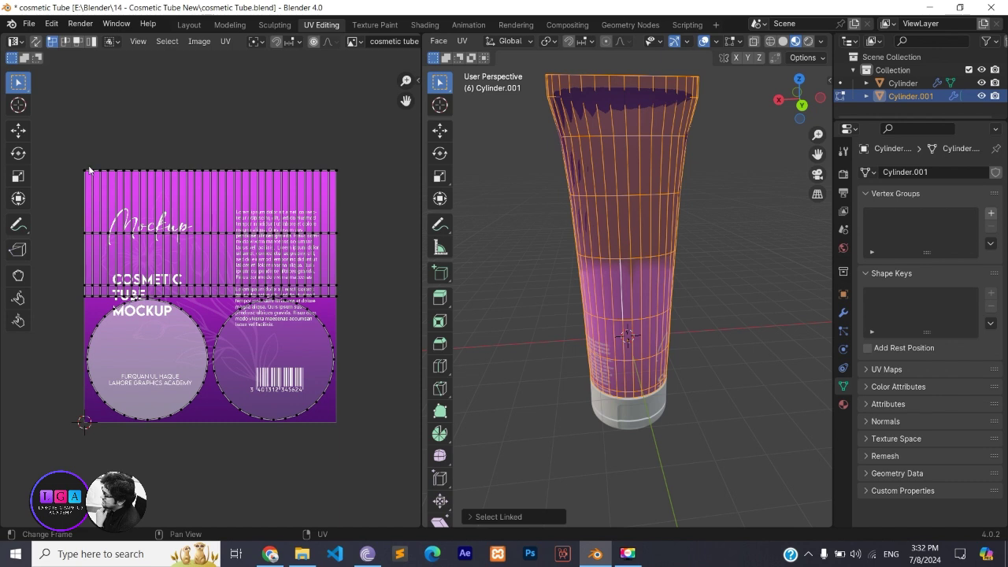
pyautogui.moveTo(64, 147); pyautogui.dragTo(375, 296)
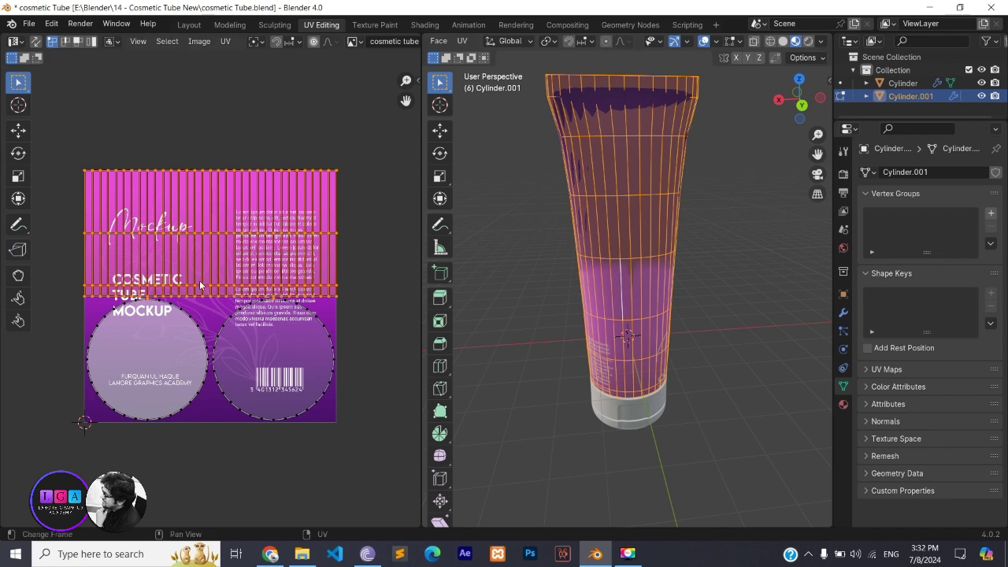
pyautogui.click(344, 332)
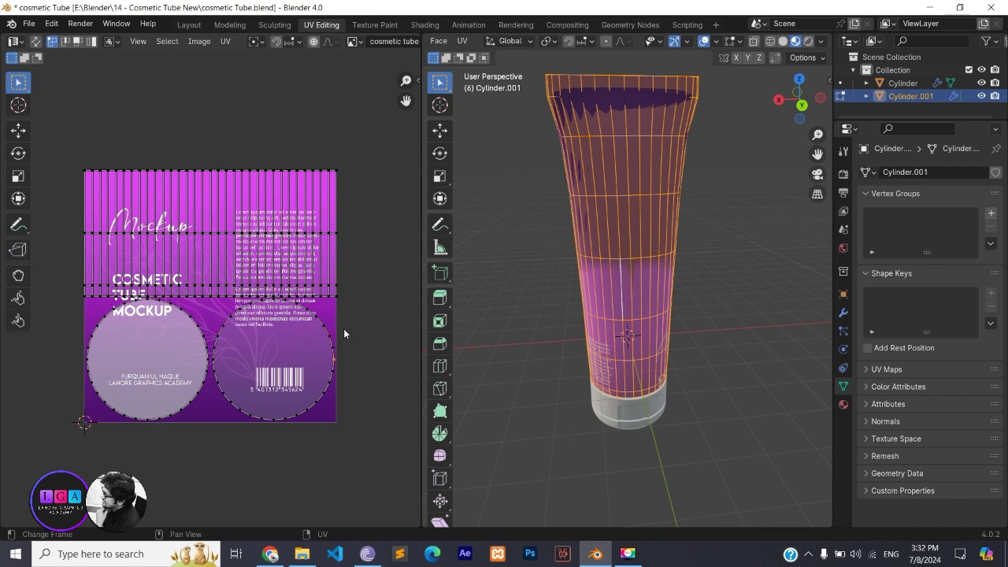
pyautogui.moveTo(630, 315)
pyautogui.mouseDown(button='middle')
pyautogui.moveTo(630, 284)
pyautogui.moveTo(630, 315)
pyautogui.mouseUp(button='middle')
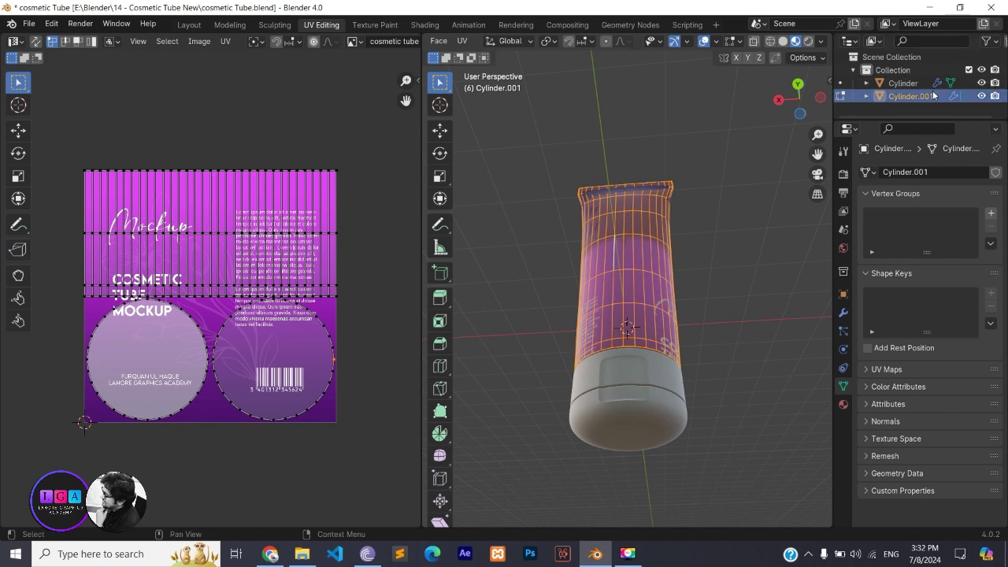
# Hide the Cylinder cap and inspect the barcode badge and its circular UV islands.
pyautogui.click(981, 83)
pyautogui.moveTo(679, 373); pyautogui.dragTo(664, 315, button='middle')
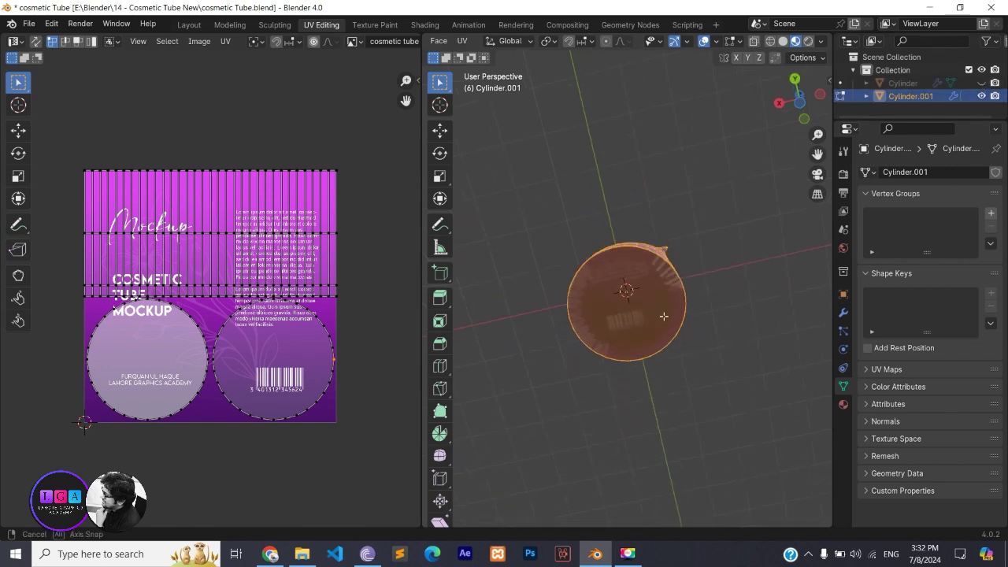
pyautogui.scroll(3, 332, 422)
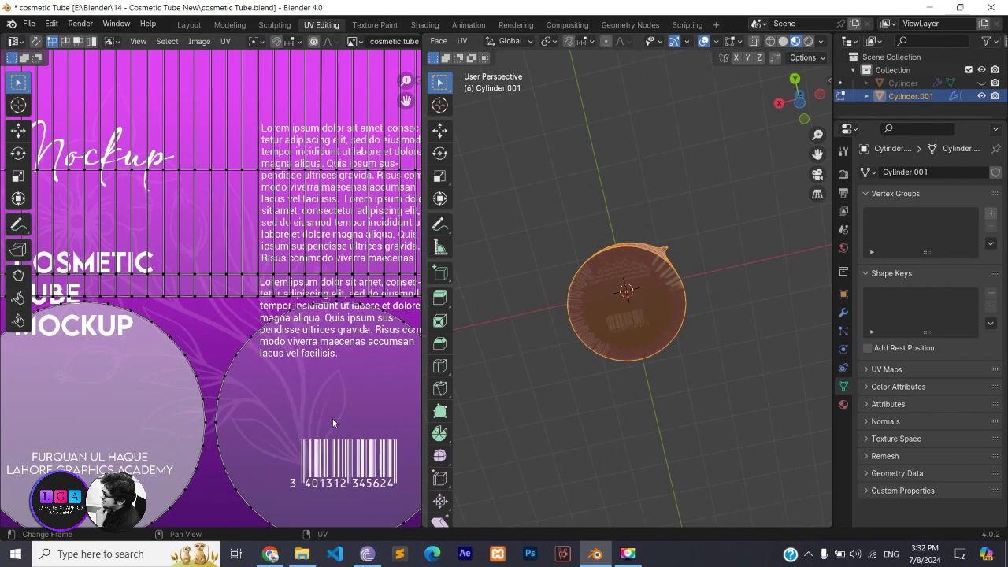
pyautogui.moveTo(359, 422); pyautogui.dragTo(286, 357, button='middle')
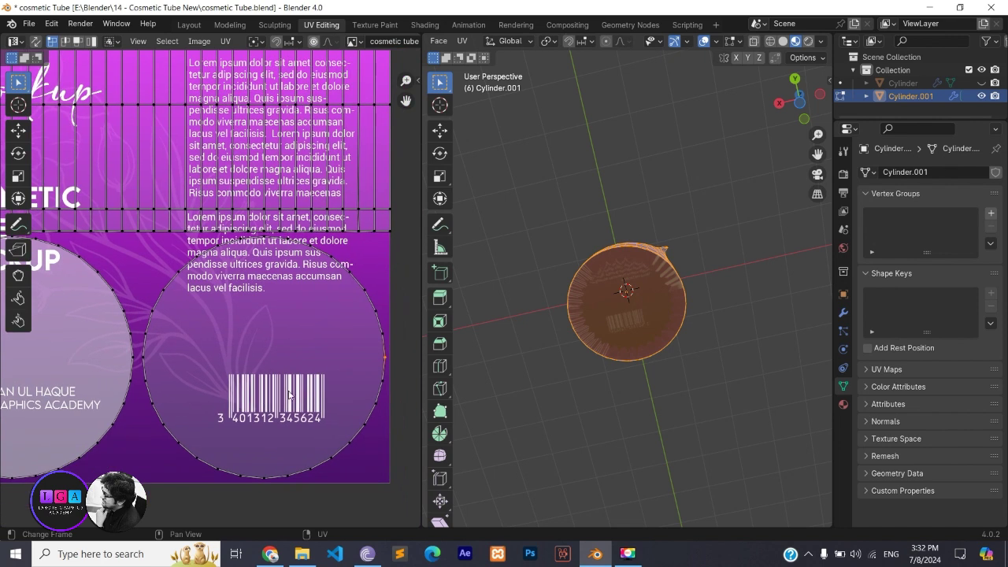
pyautogui.scroll(5, 616, 383)
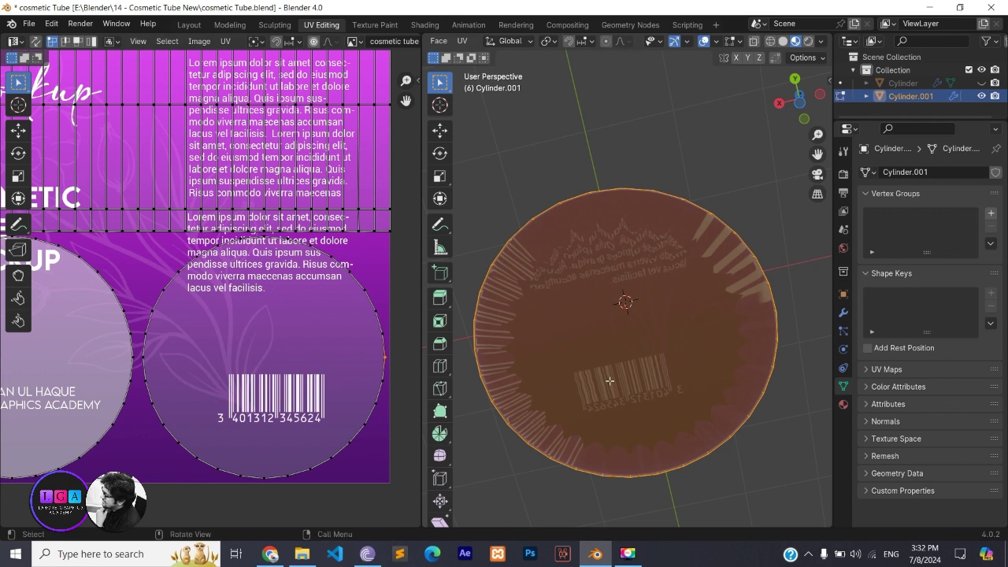
pyautogui.moveTo(606, 285); pyautogui.dragTo(606, 197, button='middle')
pyautogui.scroll(3, 606, 236)
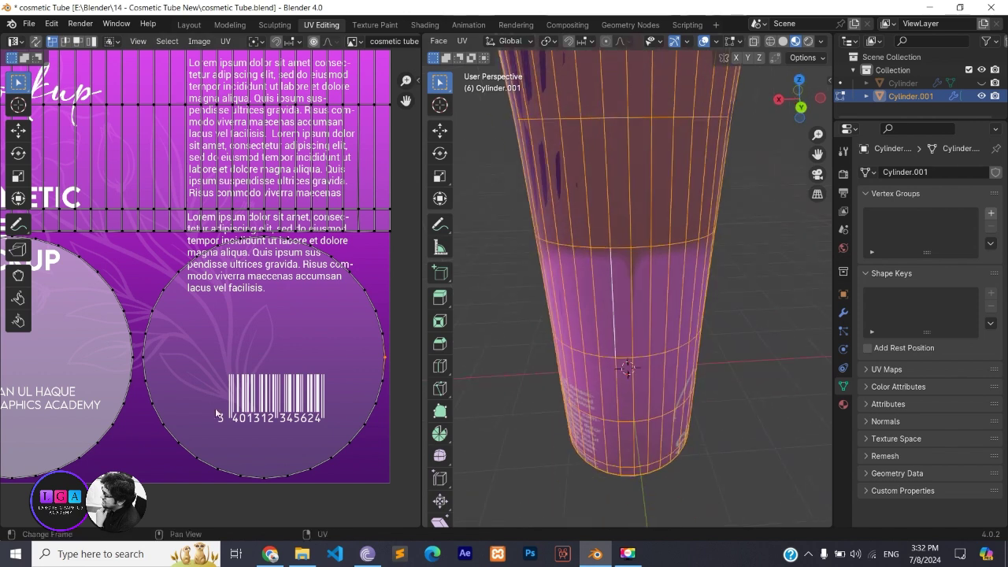
pyautogui.moveTo(170, 358); pyautogui.dragTo(348, 367, button='middle')
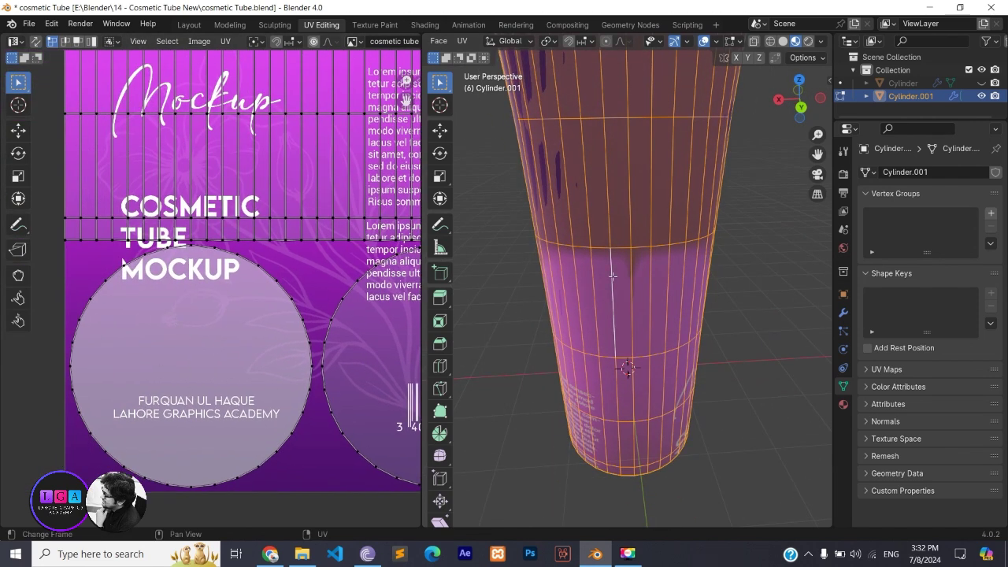
pyautogui.moveTo(691, 155)
pyautogui.mouseDown(button='middle')
pyautogui.moveTo(685, 229)
pyautogui.moveTo(704, 260)
pyautogui.moveTo(590, 252)
pyautogui.moveTo(670, 320)
pyautogui.moveTo(741, 292)
pyautogui.moveTo(745, 309)
pyautogui.mouseUp(button='middle')
# Deselect everything and select an edge loop along the tube's side.
pyautogui.hotkey('alt', 'a')
pyautogui.scroll(-3, 582, 253)
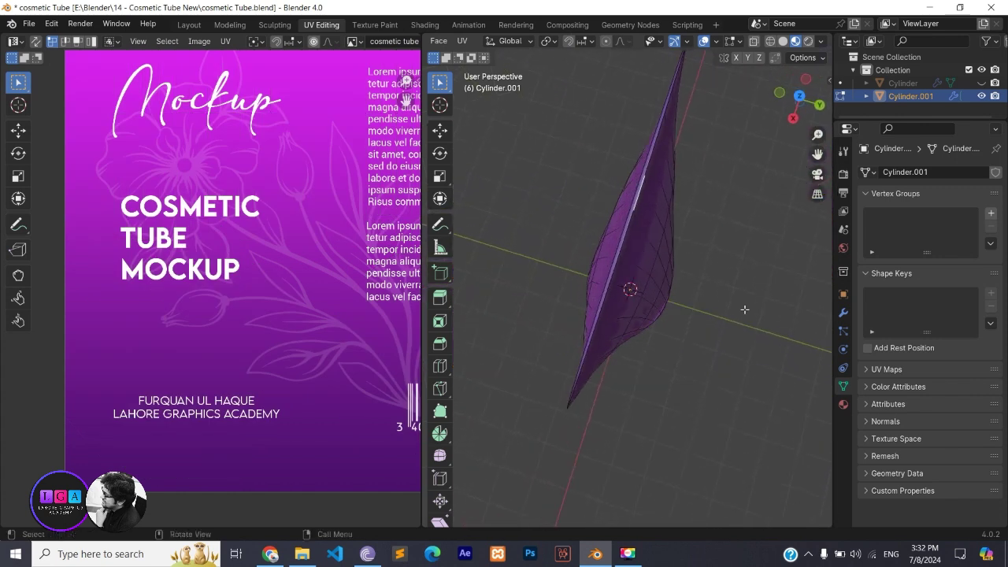
pyautogui.keyDown('alt'); pyautogui.click(572, 397); pyautogui.keyUp('alt')
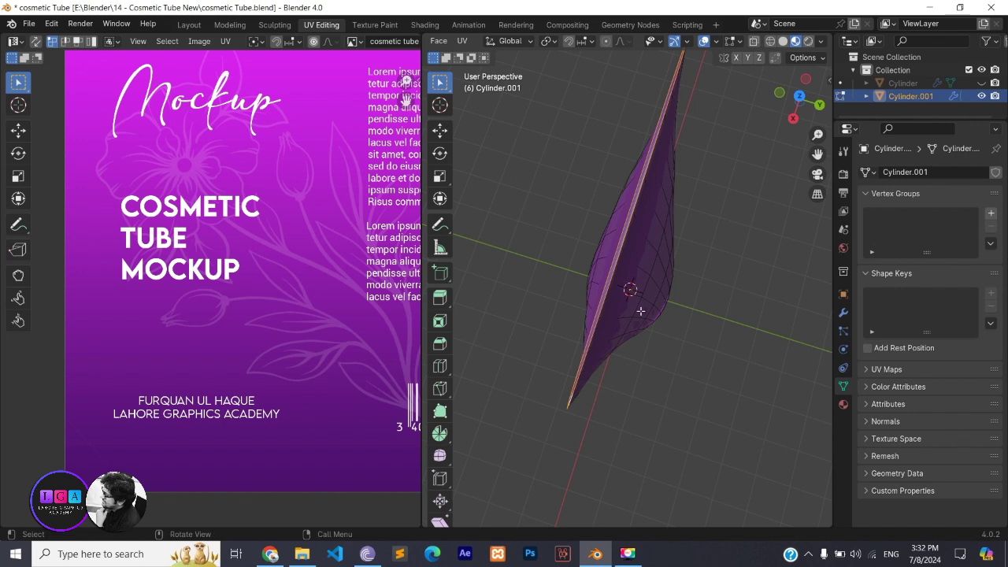
pyautogui.scroll(2, 657, 285)
pyautogui.scroll(3, 645, 290)
pyautogui.scroll(2, 562, 243)
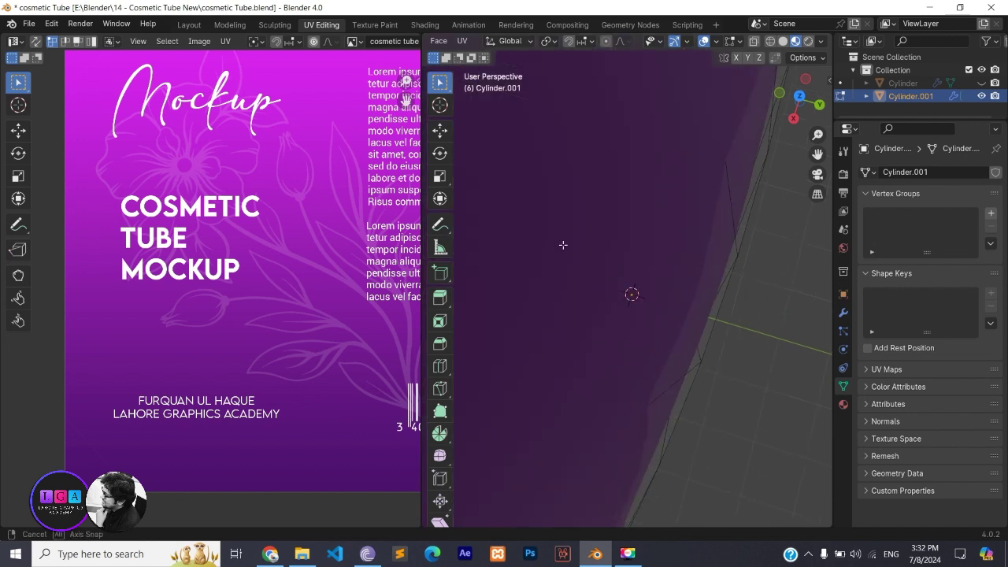
pyautogui.moveTo(562, 243); pyautogui.dragTo(616, 251, button='middle')
pyautogui.scroll(-5, 616, 251)
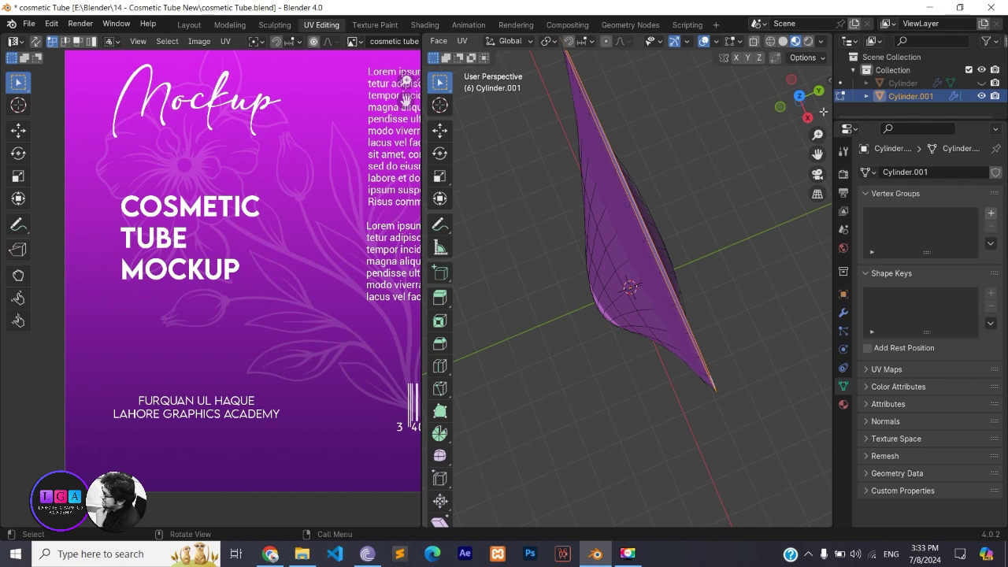
# Try a Y-axis scale on the edge, cancel it, and restore the long side edge selection.
pyautogui.press('s')
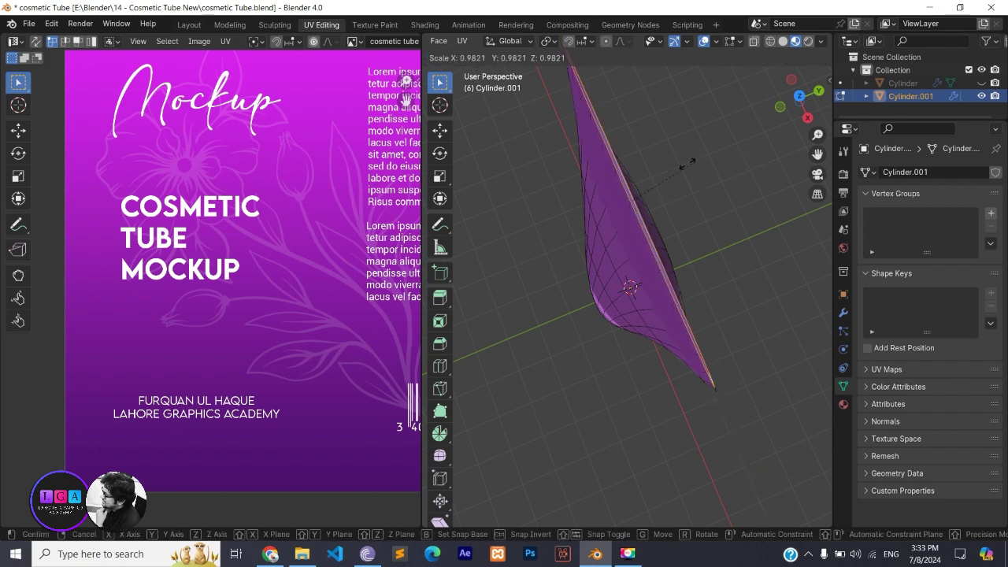
pyautogui.press('y')
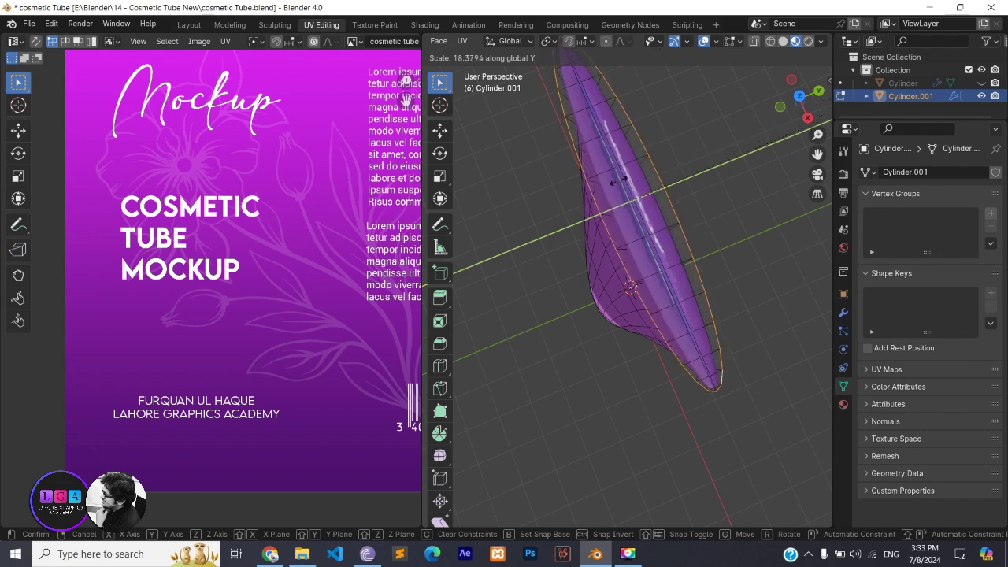
pyautogui.press('Escape')
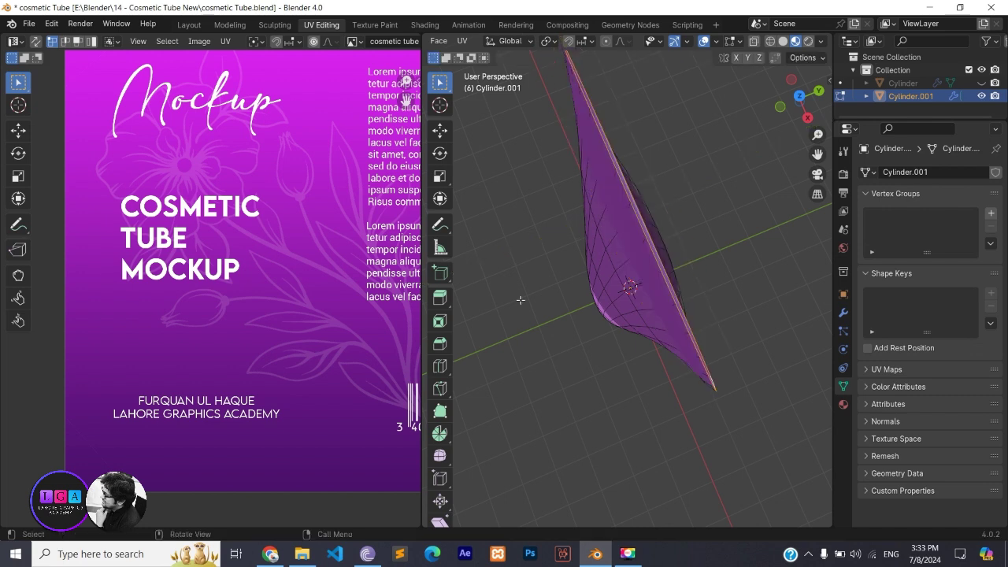
pyautogui.click(671, 392)
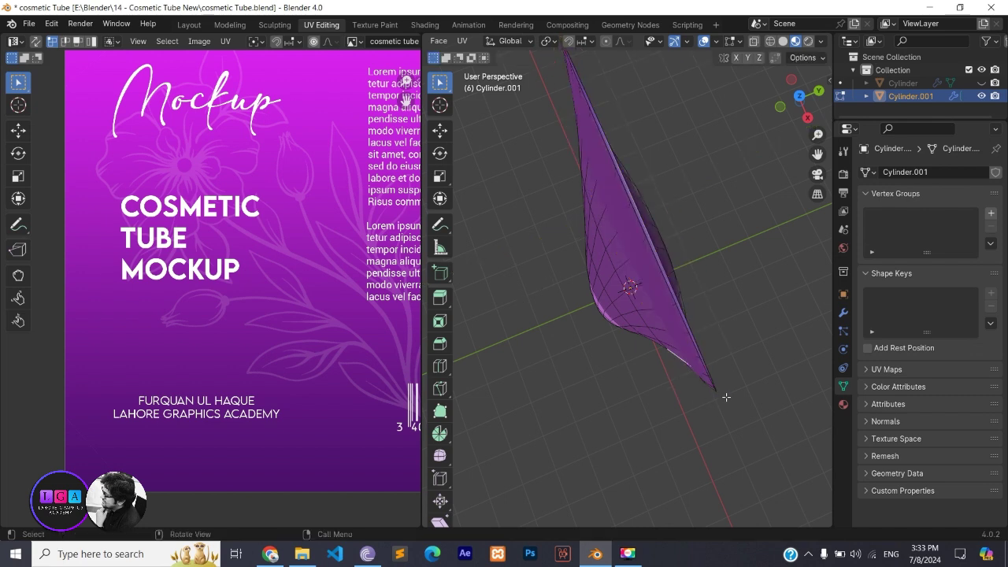
pyautogui.hotkey('ctrl', 'z')
# Reselect the whole tube body with Ctrl+L and pick UV vertices on the barcode circle.
pyautogui.hotkey('ctrl', 'l')
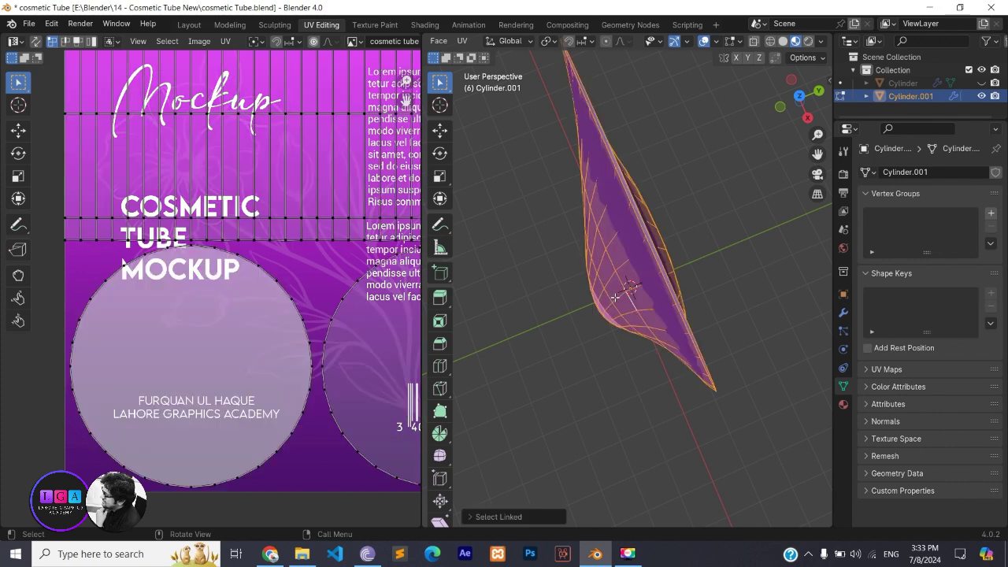
pyautogui.scroll(-3, 307, 219)
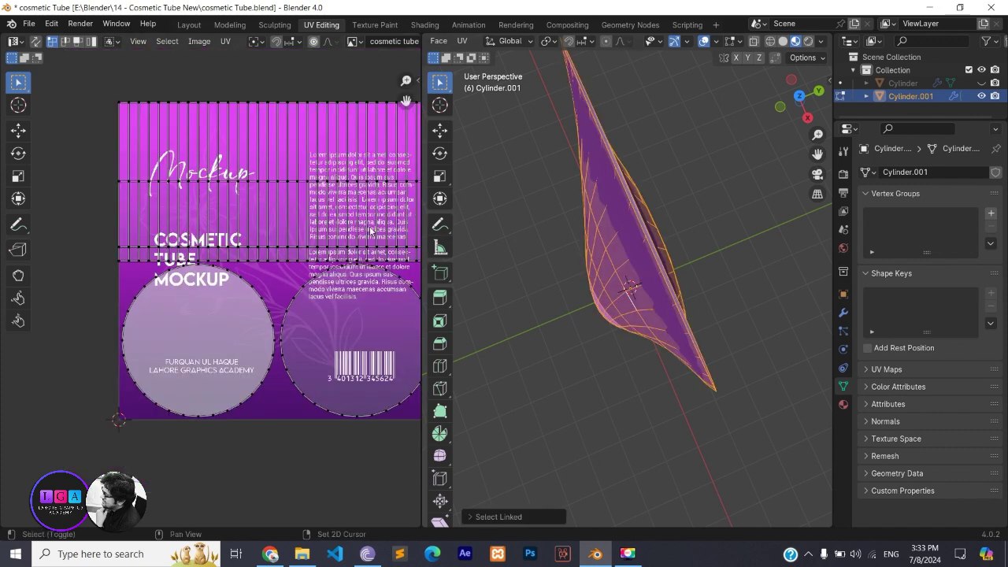
pyautogui.moveTo(307, 219); pyautogui.dragTo(257, 240, button='middle')
pyautogui.scroll(-2, 725, 307)
pyautogui.moveTo(725, 307)
pyautogui.mouseDown(button='middle')
pyautogui.moveTo(680, 331)
pyautogui.moveTo(504, 275)
pyautogui.mouseUp(button='middle')
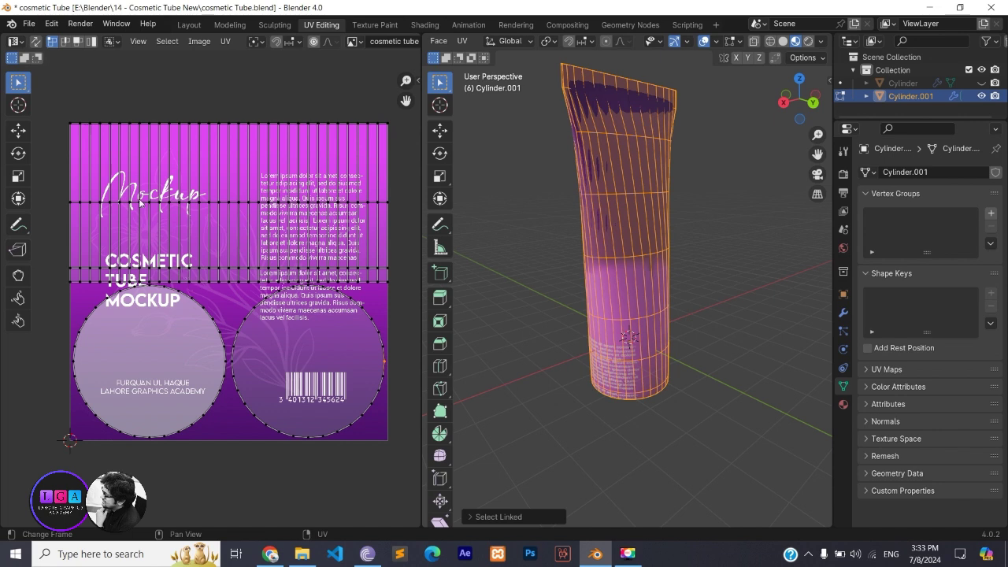
pyautogui.click(246, 423)
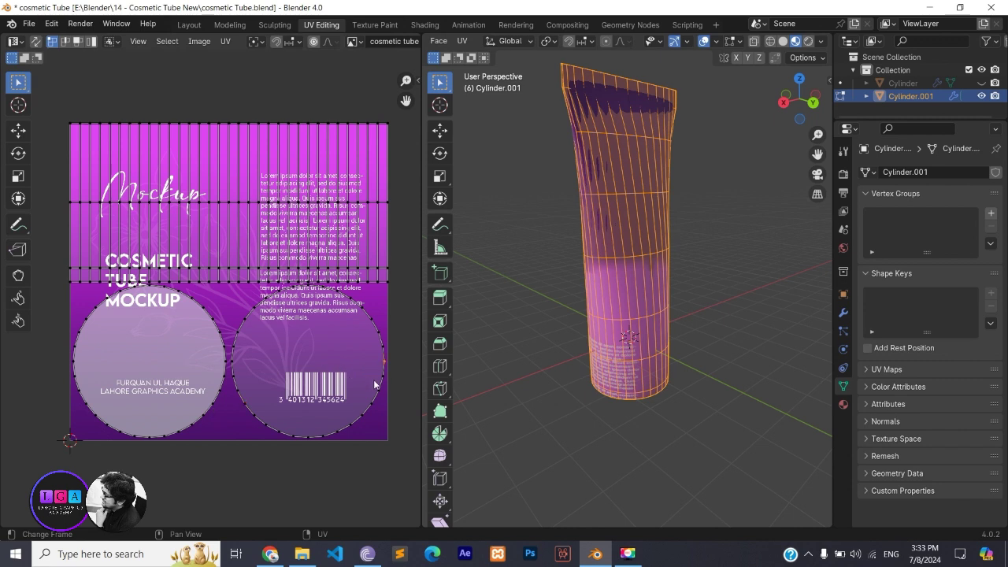
pyautogui.click(367, 353)
pyautogui.moveTo(630, 412); pyautogui.dragTo(662, 303, button='middle')
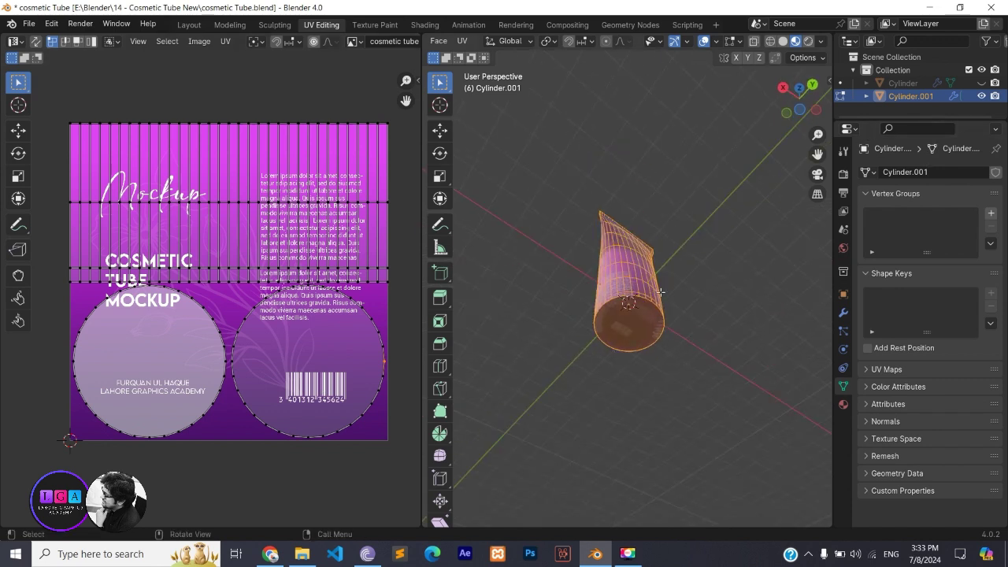
pyautogui.moveTo(585, 268); pyautogui.dragTo(621, 220, button='middle')
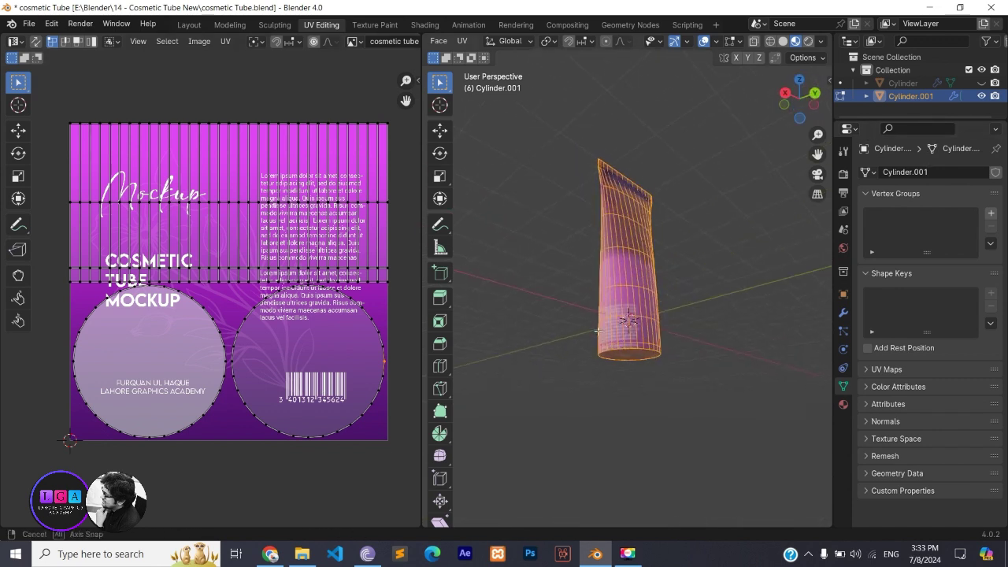
pyautogui.moveTo(661, 131)
pyautogui.mouseDown()
pyautogui.moveTo(568, 185)
pyautogui.moveTo(598, 358)
pyautogui.mouseUp()
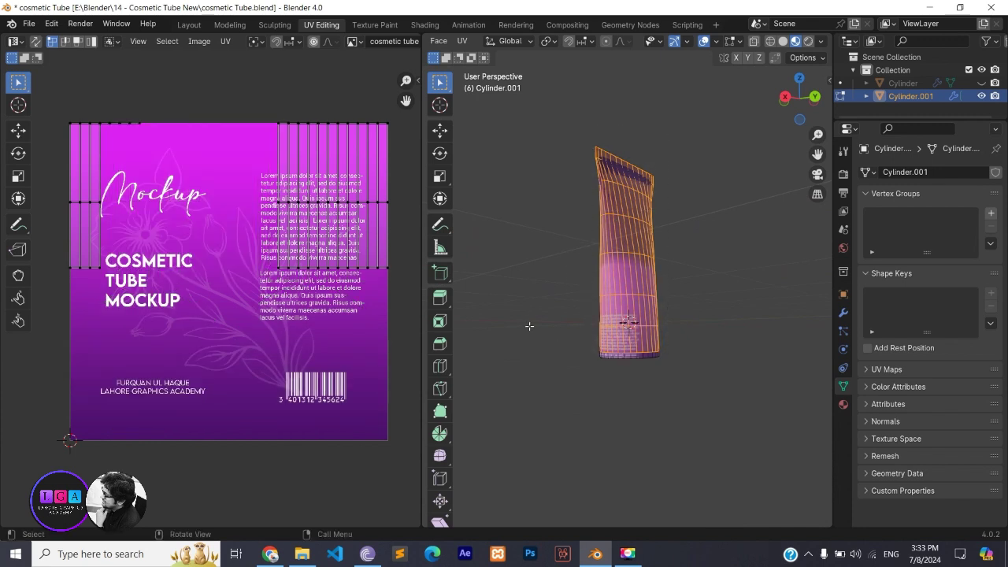
pyautogui.moveTo(603, 354); pyautogui.dragTo(787, 338, button='middle')
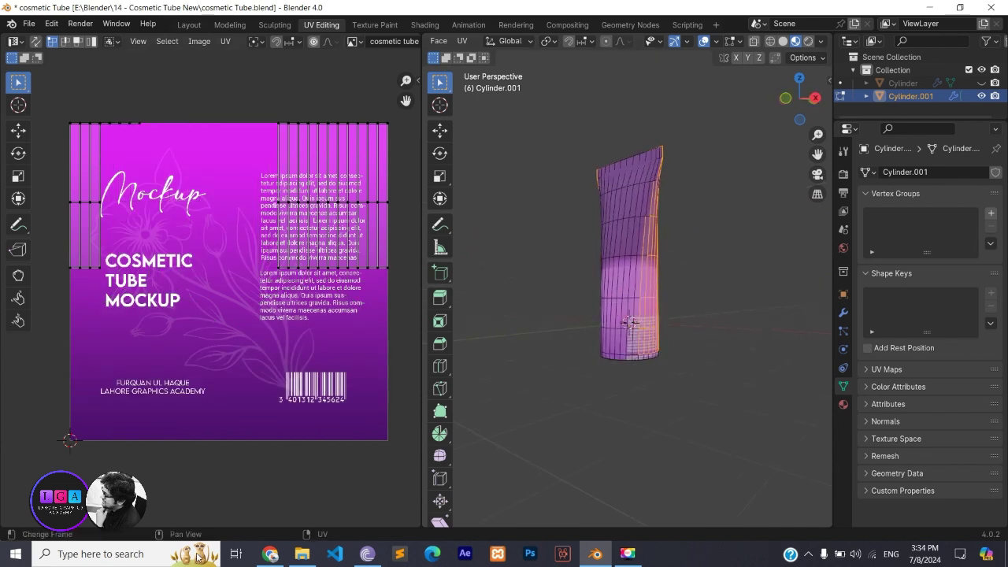
pyautogui.moveTo(682, 389); pyautogui.dragTo(633, 334, button='middle')
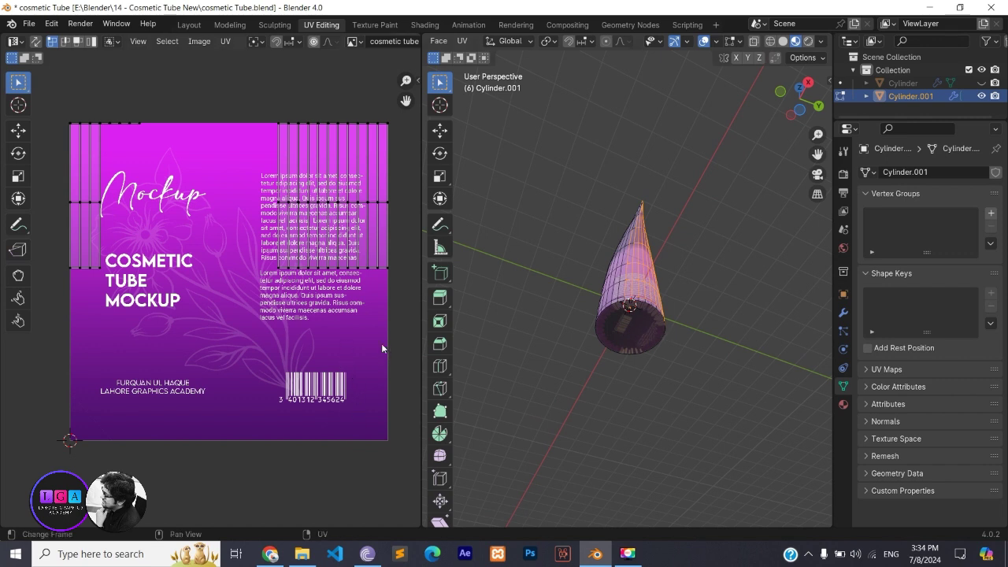
pyautogui.click(520, 378)
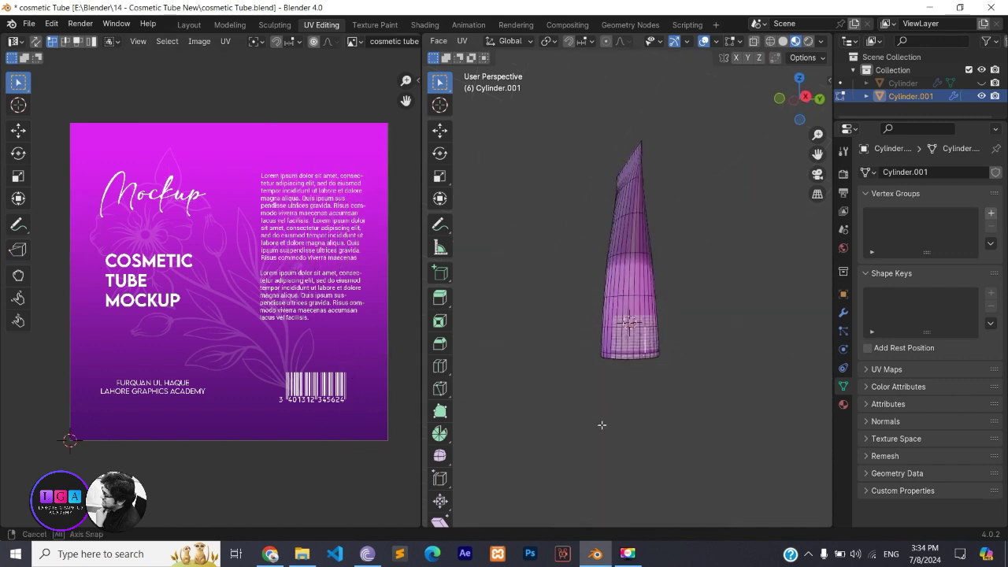
pyautogui.moveTo(535, 370); pyautogui.dragTo(570, 423, button='middle')
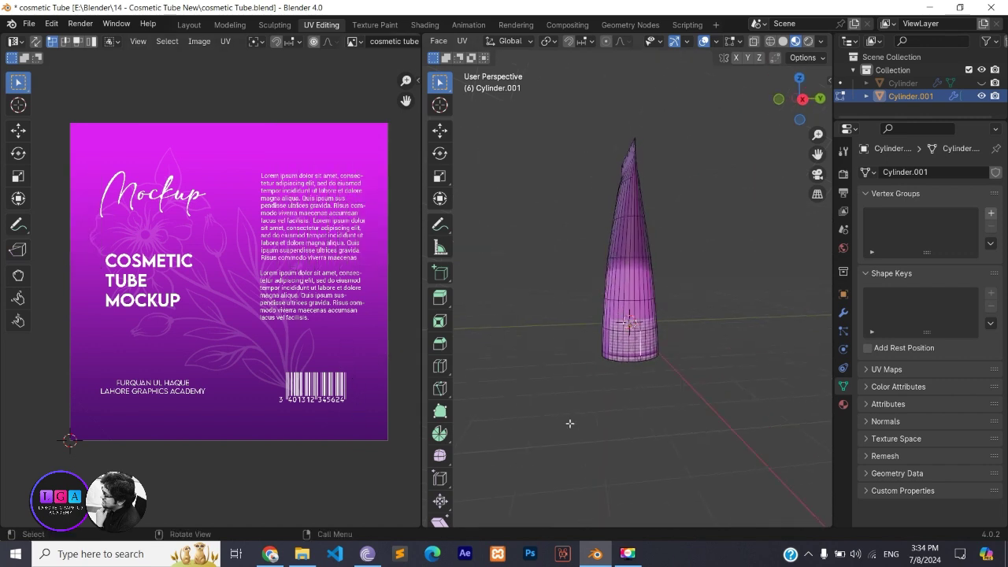
# Unhide the cap object and orbit back to the upright tube.
pyautogui.click(981, 83)
pyautogui.moveTo(693, 315); pyautogui.dragTo(488, 353, button='middle')
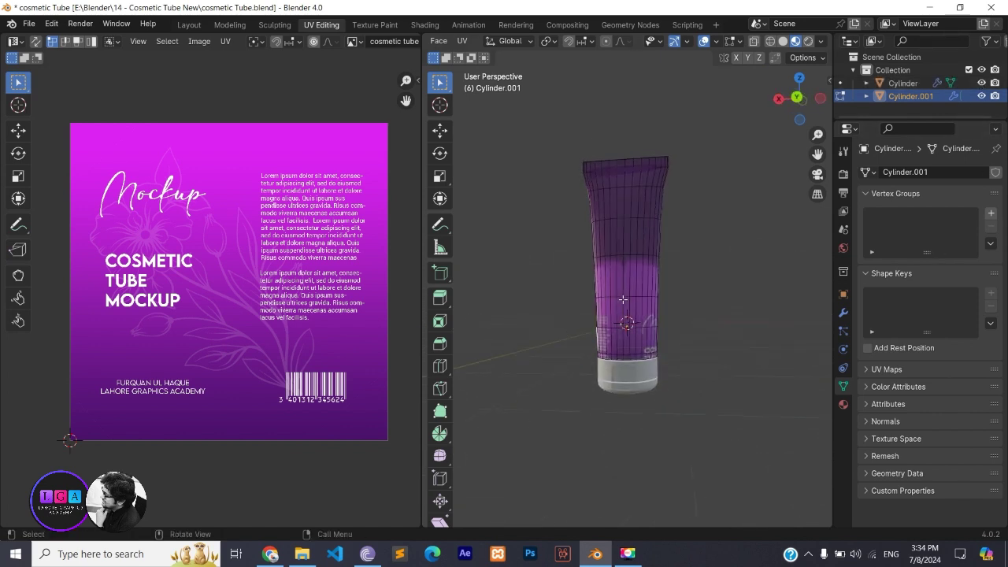
pyautogui.hotkey('ctrl', 'l')
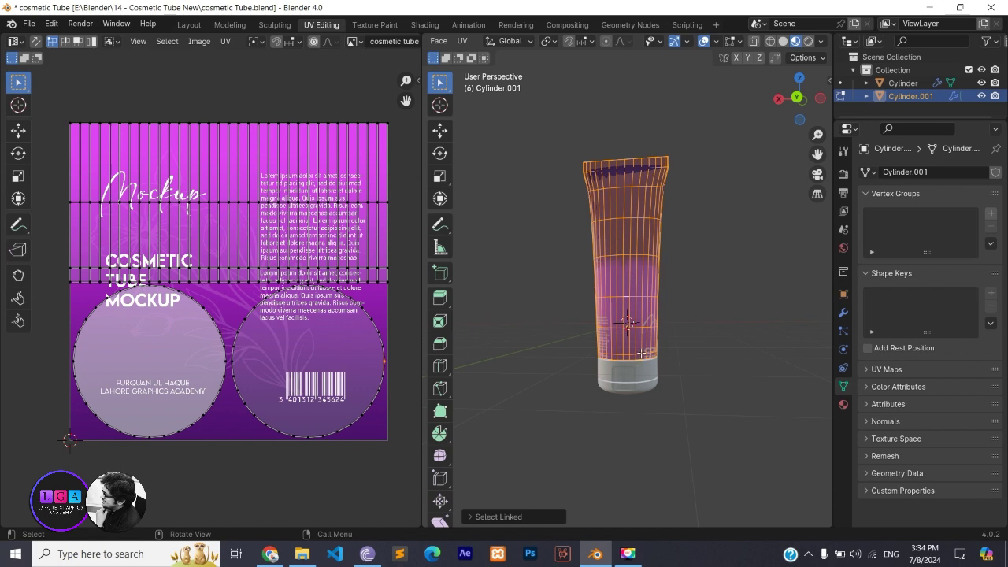
pyautogui.hotkey('alt', 'a')
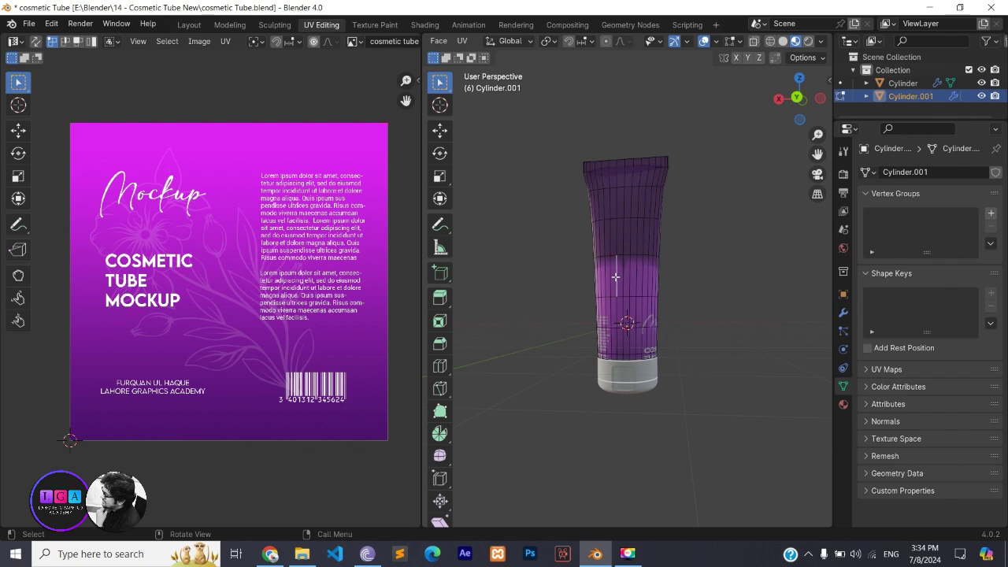
# Select all connected tube geometry and unwrap it over the label image.
pyautogui.click(615, 277)
pyautogui.hotkey('ctrl', 'l')
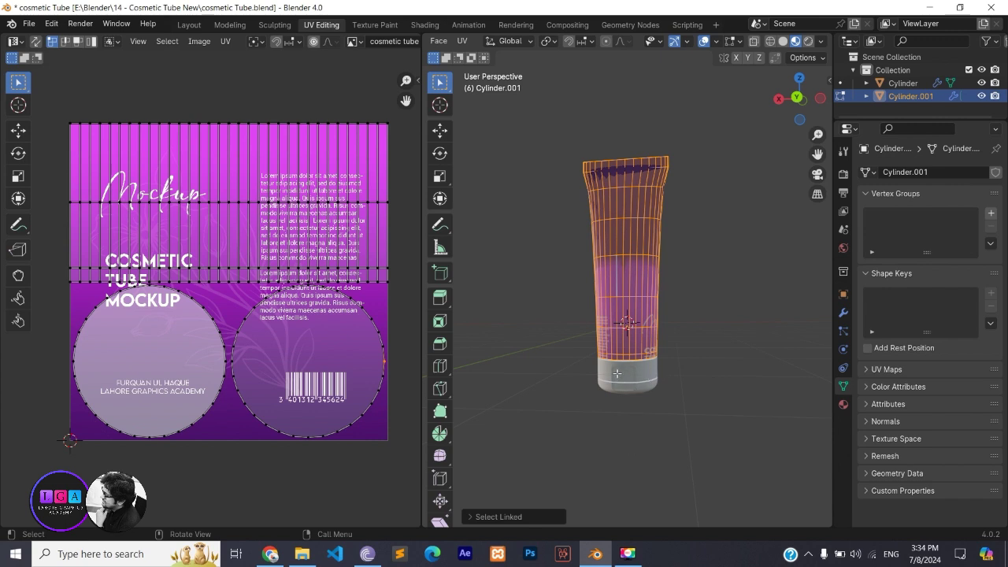
pyautogui.moveTo(640, 325); pyautogui.dragTo(654, 344, button='middle')
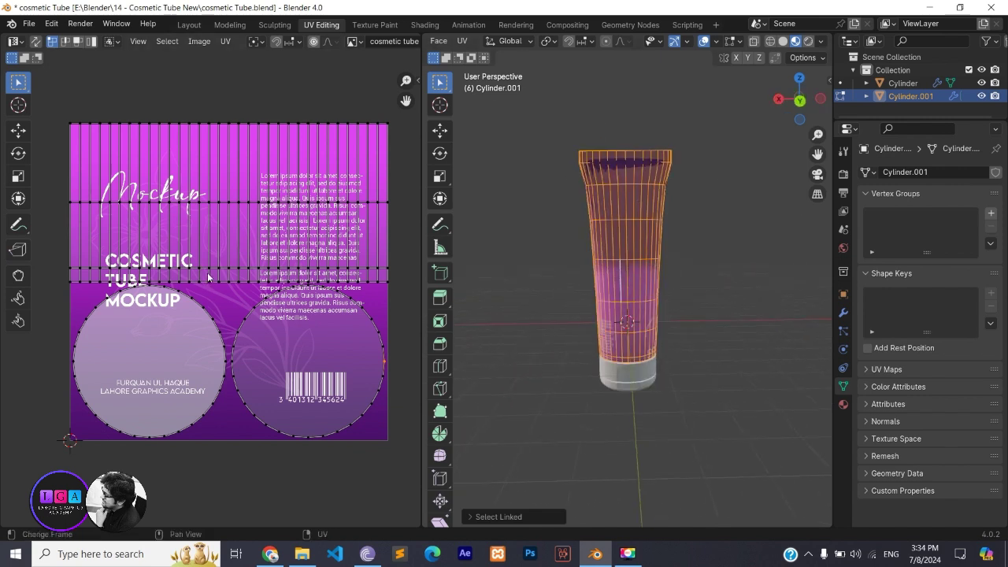
pyautogui.press('u')
pyautogui.click(227, 260)
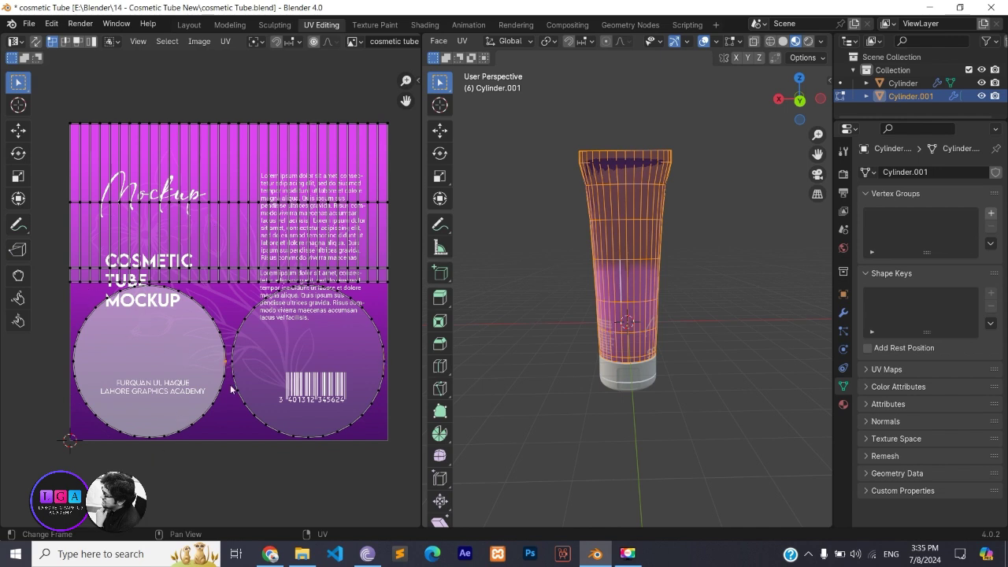
# Move each circular end island, one at a time, above the label image.
pyautogui.hotkey('ctrl', 'l')
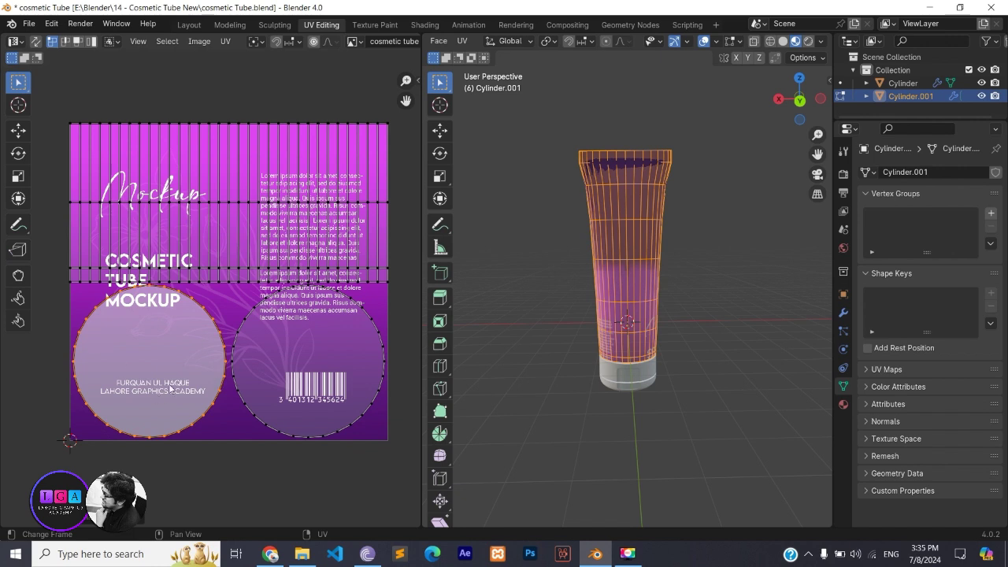
pyautogui.press('g')
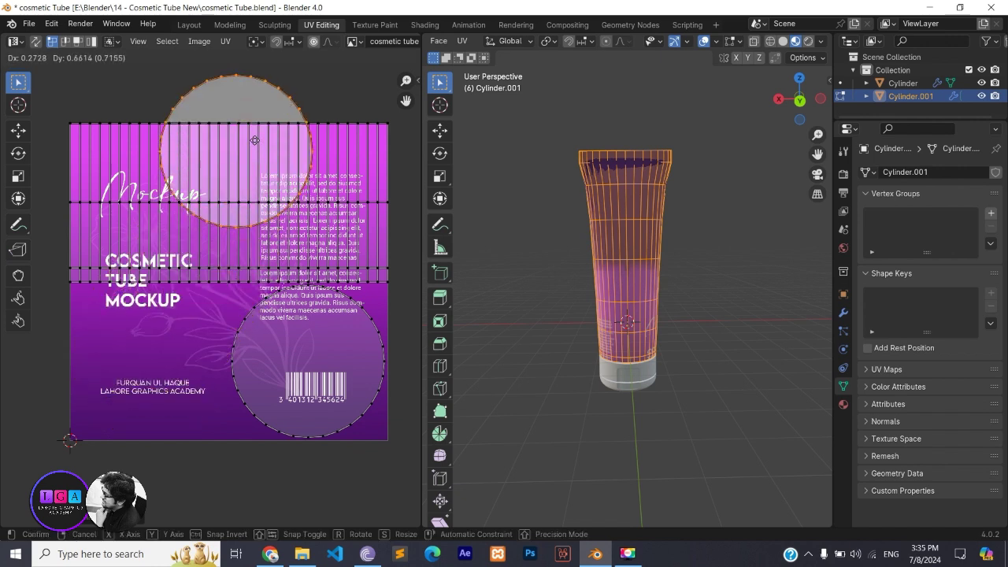
pyautogui.click(183, 50)
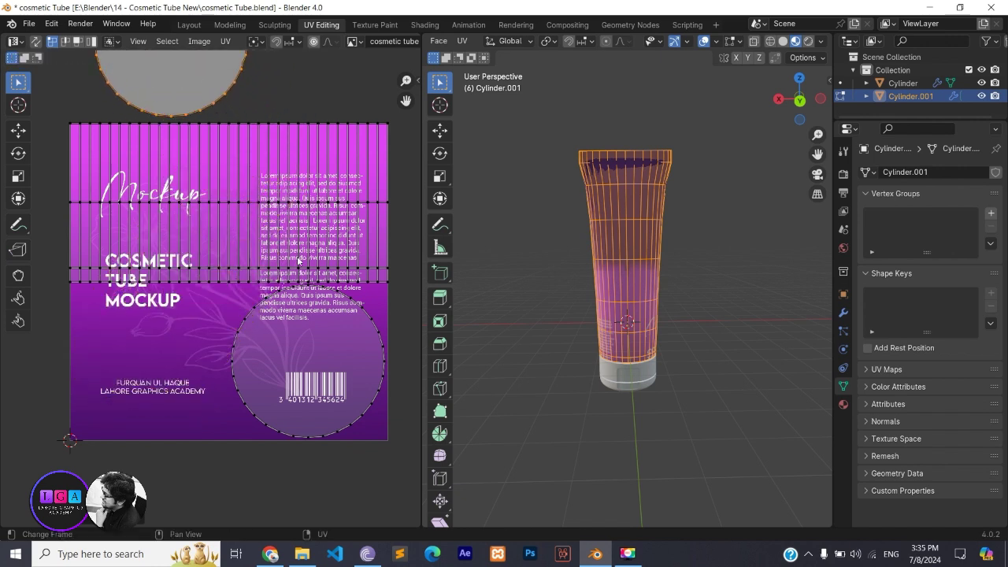
pyautogui.click(375, 400)
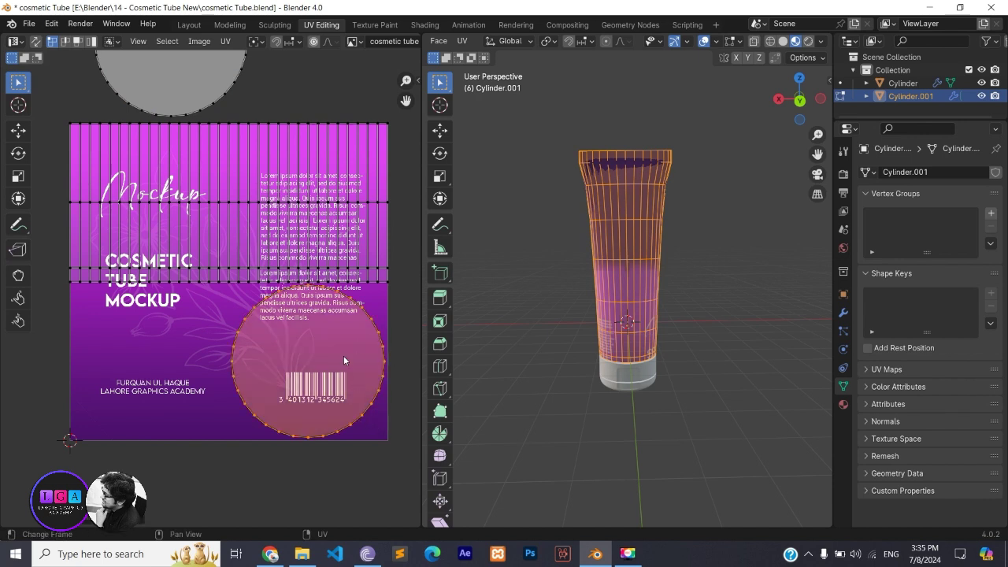
pyautogui.press('g')
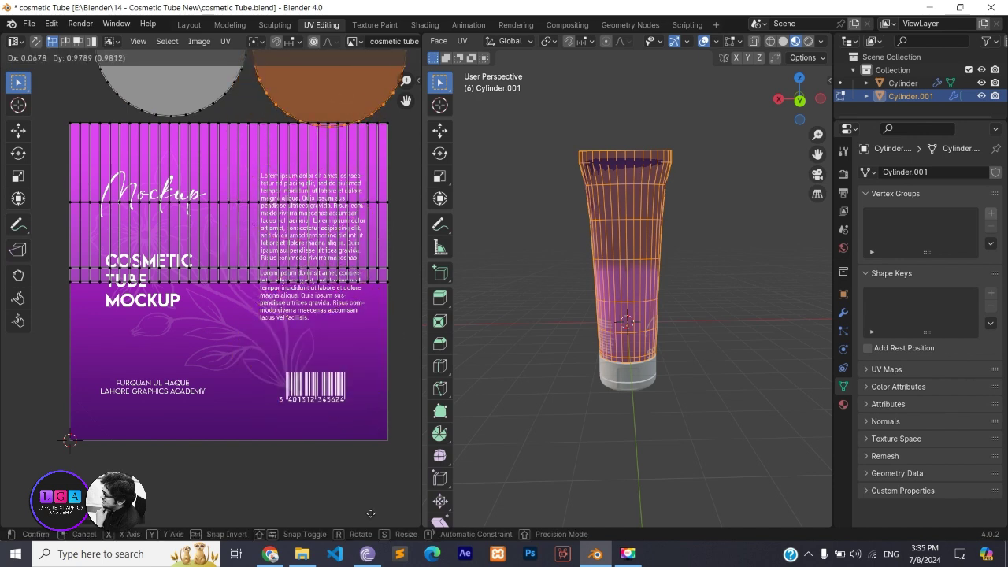
pyautogui.click(372, 509)
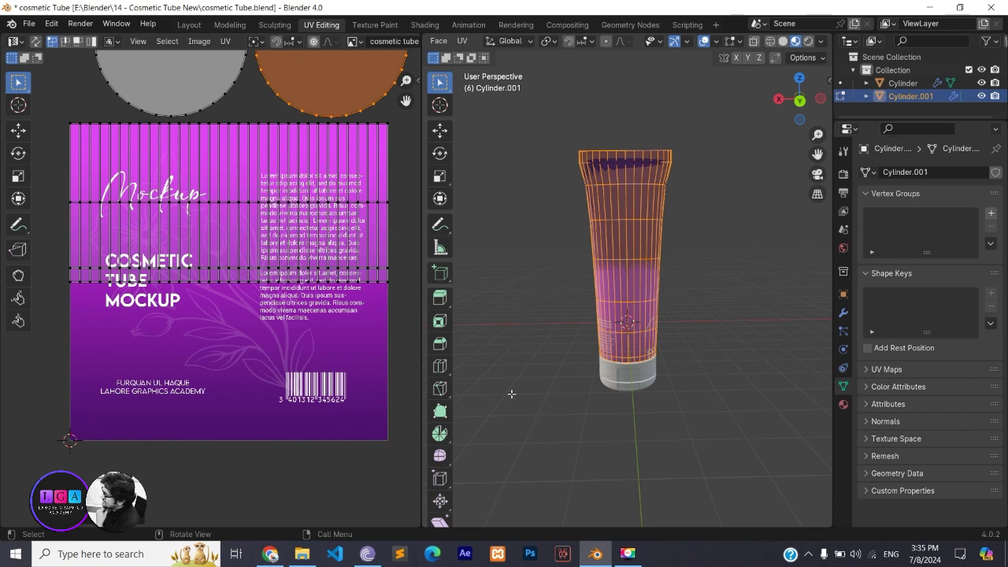
pyautogui.scroll(2, 634, 418)
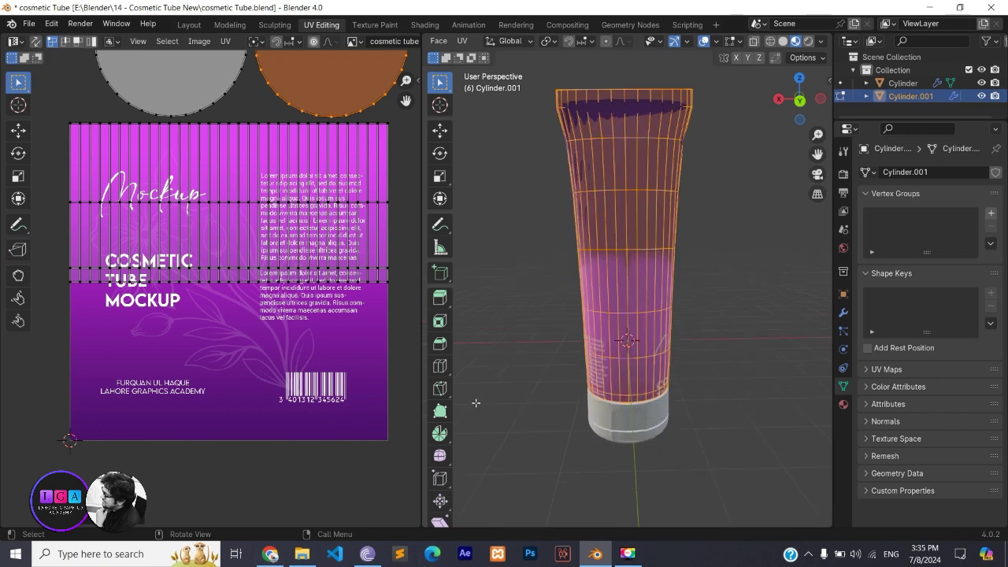
pyautogui.click(210, 424)
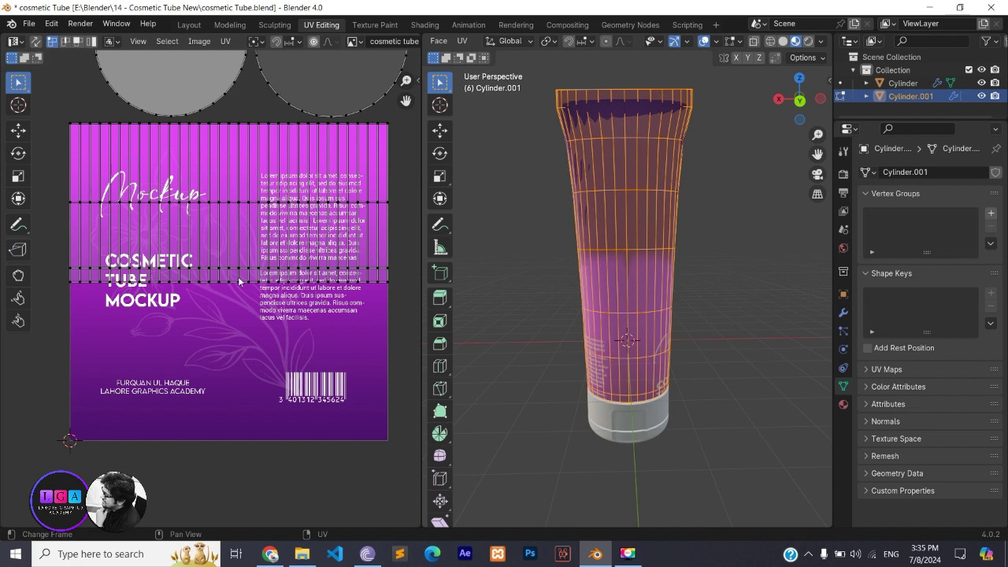
# Box-select both circle islands and move them together up-right, clear of the label.
pyautogui.moveTo(714, 370); pyautogui.dragTo(645, 358, button='middle')
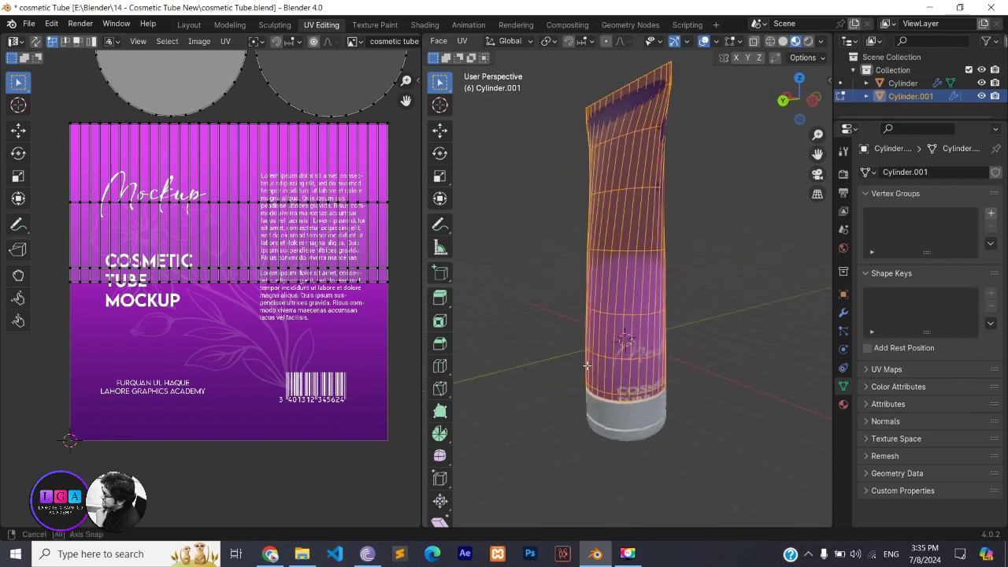
pyautogui.scroll(2, 624, 366)
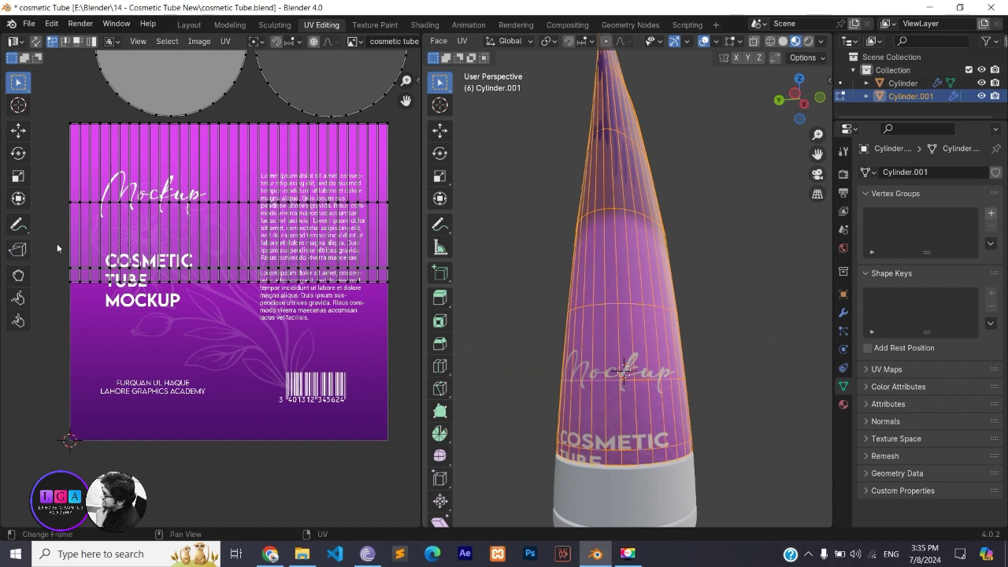
pyautogui.scroll(-1, 57, 243)
pyautogui.scroll(-2, 157, 185)
pyautogui.moveTo(96, 91); pyautogui.dragTo(353, 205)
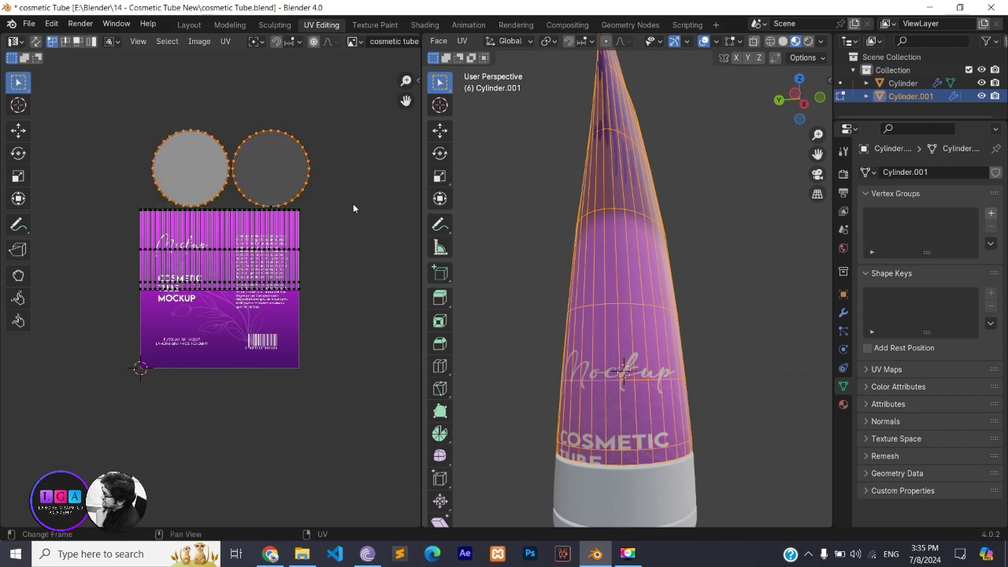
pyautogui.press('g')
pyautogui.press('Escape')
pyautogui.keyDown('shift'); pyautogui.click(309, 198); pyautogui.keyUp('shift')
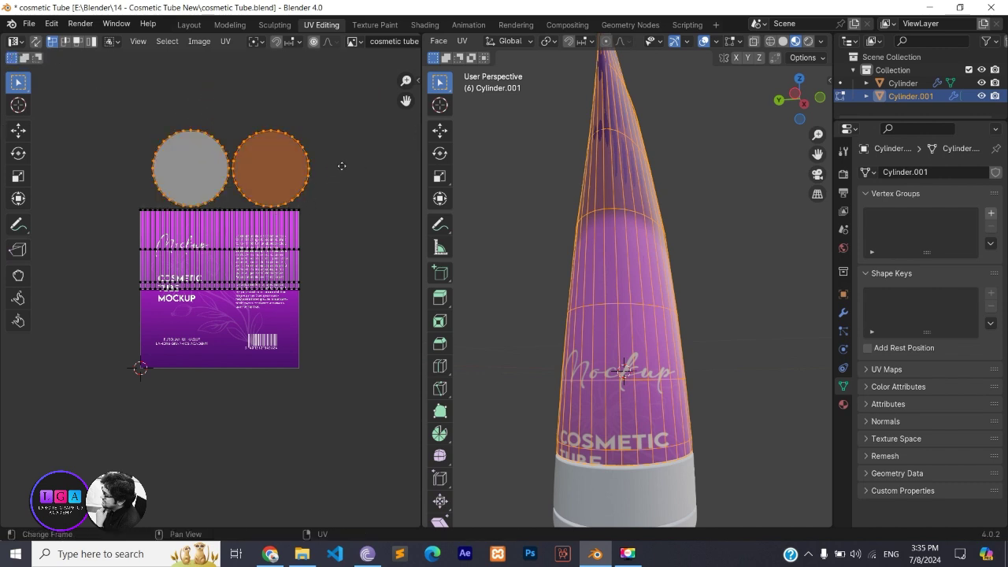
pyautogui.press('g')
pyautogui.click(413, 94)
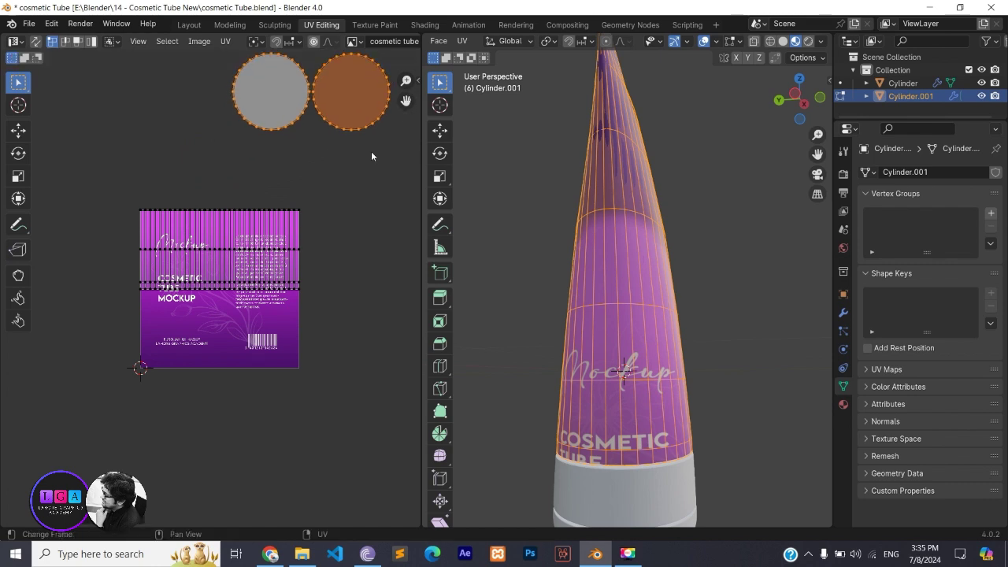
# Switch to Back Orthographic view, then pan and zoom out to frame the whole tube.
pyautogui.scroll(2, 148, 400)
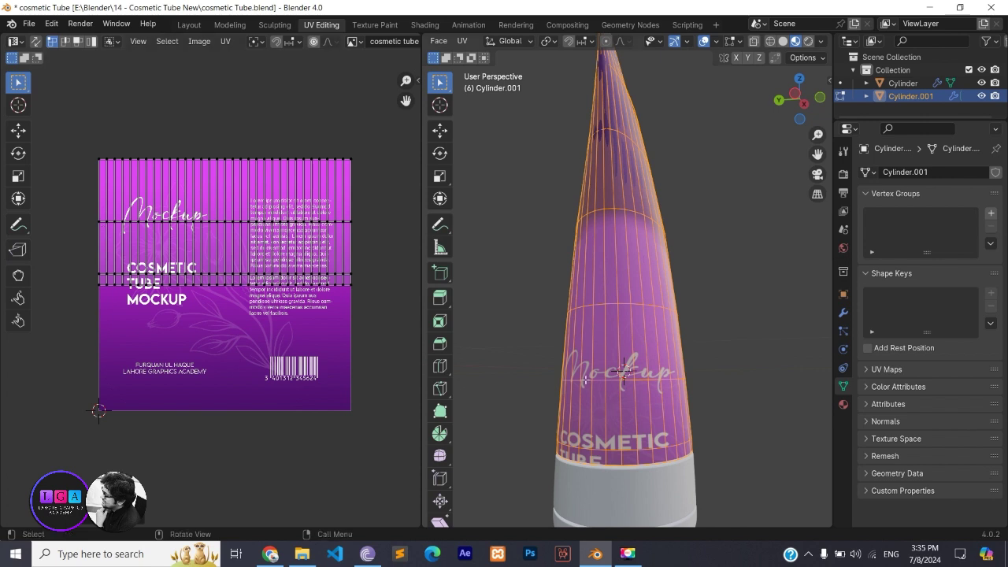
pyautogui.moveTo(585, 380)
pyautogui.mouseDown(button='middle')
pyautogui.moveTo(678, 386)
pyautogui.moveTo(627, 406)
pyautogui.mouseUp(button='middle')
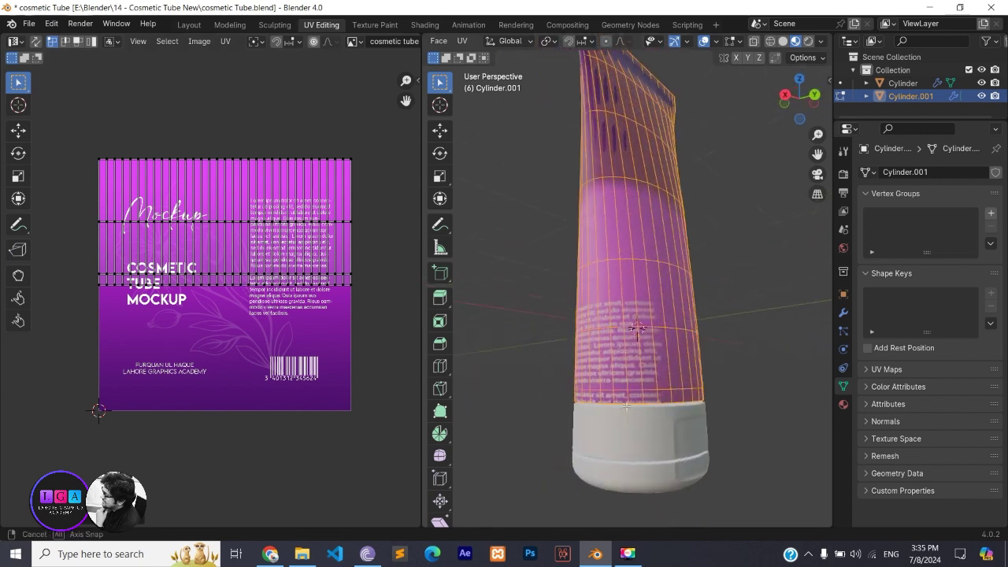
pyautogui.click(813, 95)
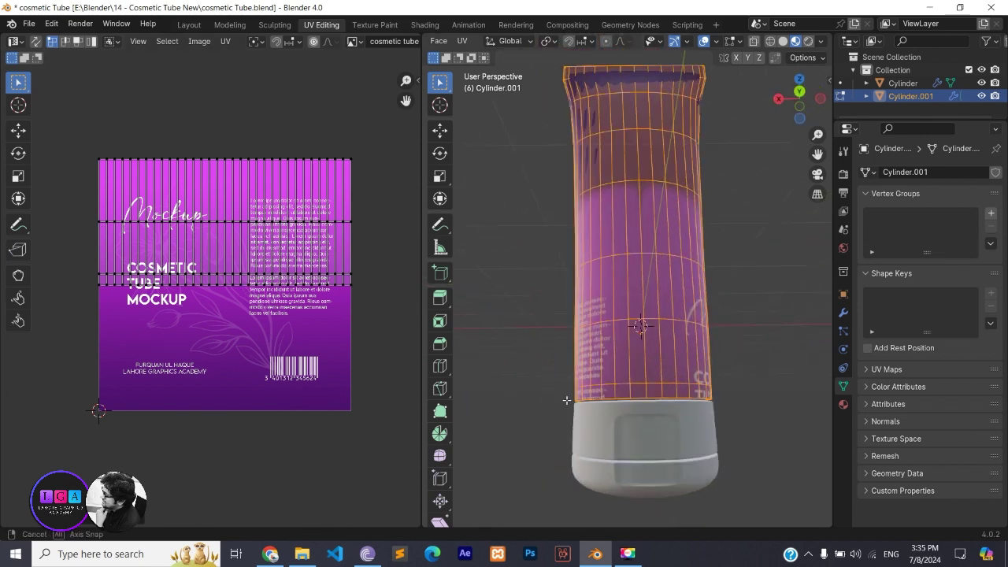
pyautogui.click(800, 95)
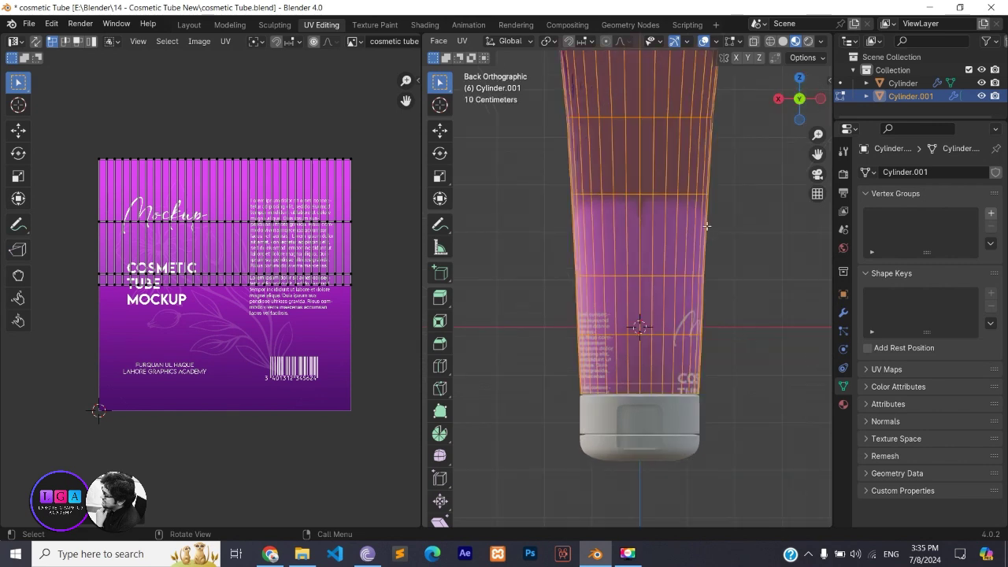
pyautogui.keyDown('shift'); pyautogui.moveTo(707, 226); pyautogui.dragTo(621, 256, button='middle'); pyautogui.keyUp('shift')
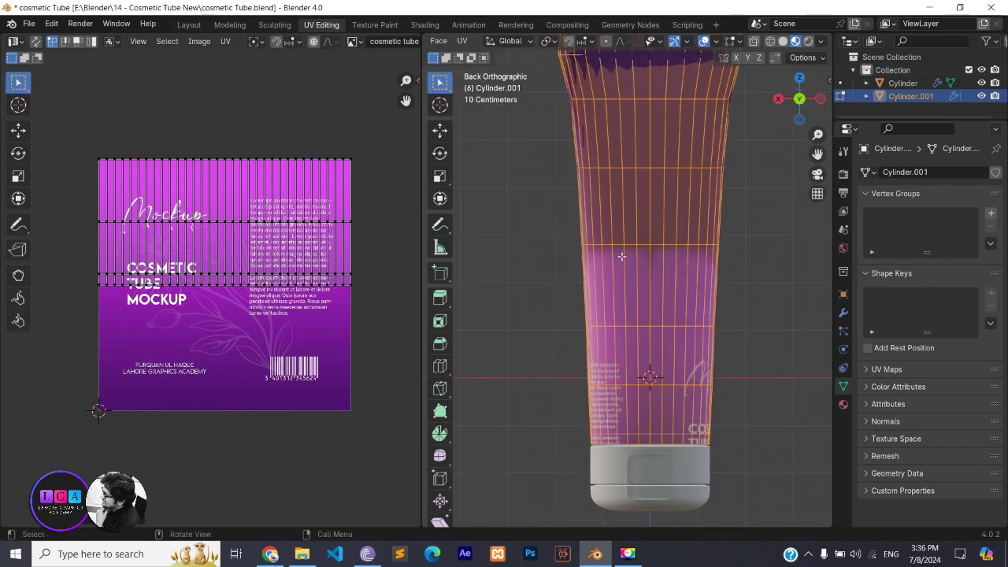
pyautogui.scroll(-1, 620, 366)
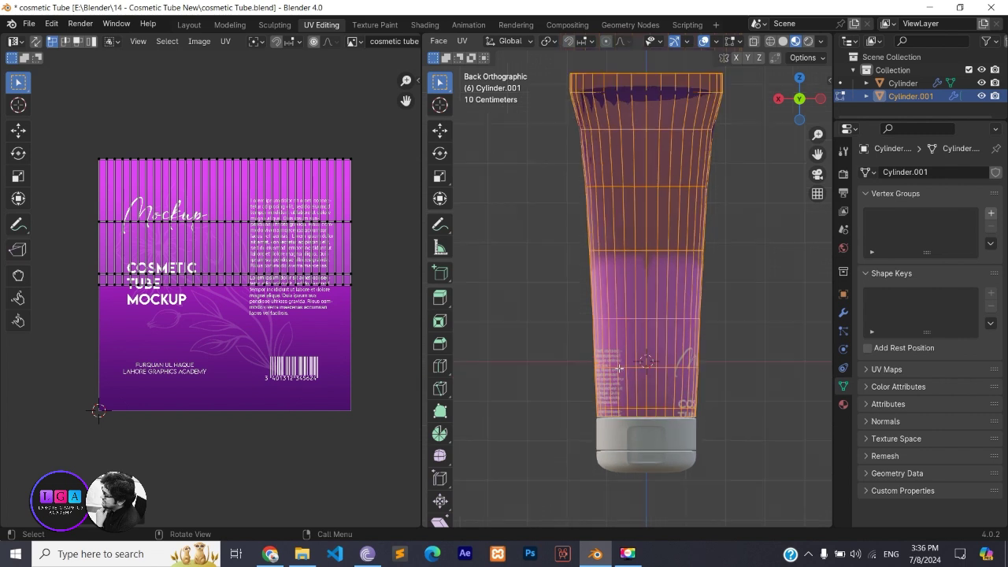
pyautogui.scroll(-1, 620, 366)
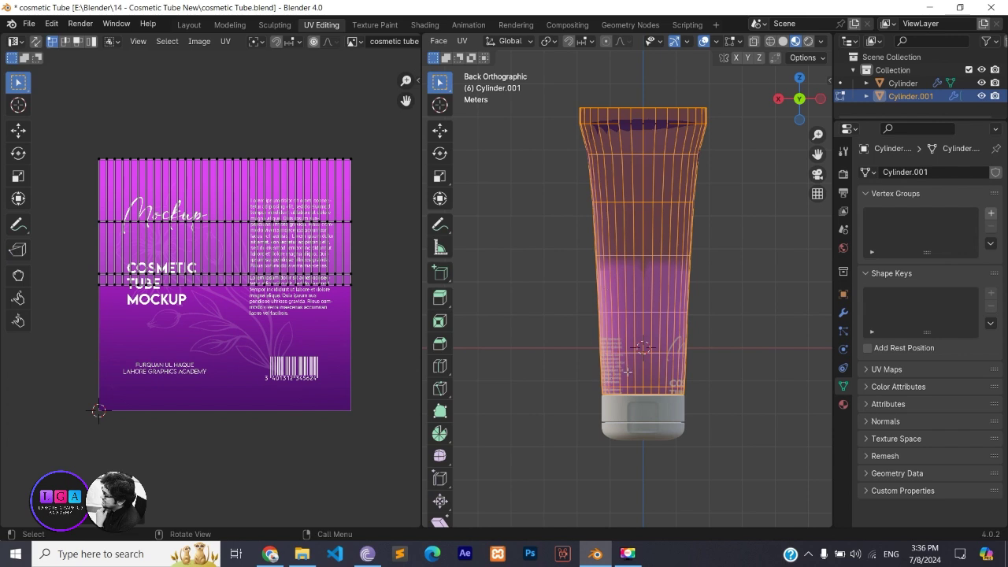
# Select the vertical edge loop running down the tube's left side.
pyautogui.click(537, 360)
pyautogui.moveTo(538, 359)
pyautogui.mouseDown(button='middle')
pyautogui.moveTo(585, 363)
pyautogui.moveTo(622, 317)
pyautogui.mouseUp(button='middle')
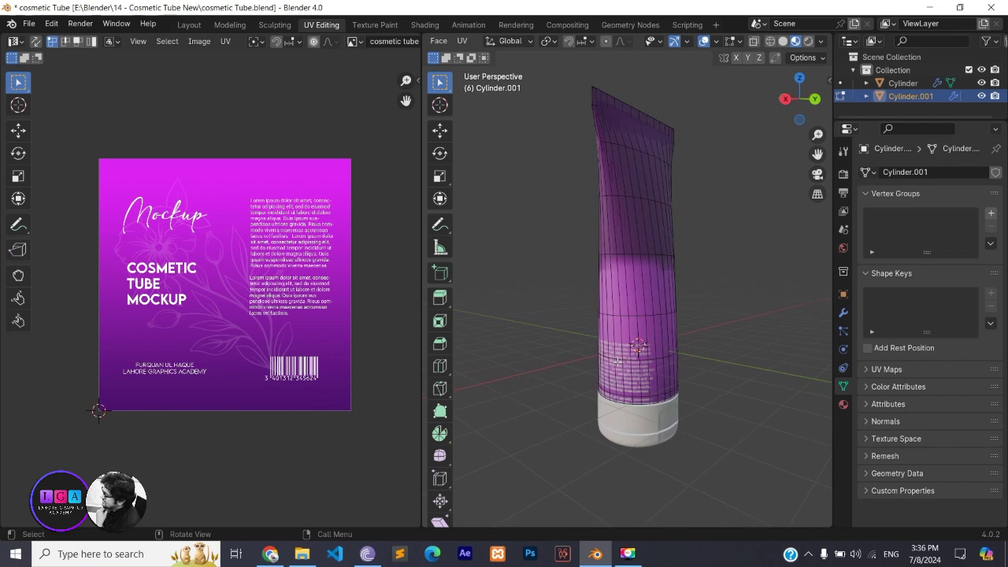
pyautogui.scroll(1, 600, 84)
pyautogui.moveTo(601, 85)
pyautogui.keyDown('ctrl'); pyautogui.mouseDown(button='middle')
pyautogui.moveTo(612, 173)
pyautogui.moveTo(584, 121)
pyautogui.mouseUp(button='middle'); pyautogui.keyUp('ctrl')
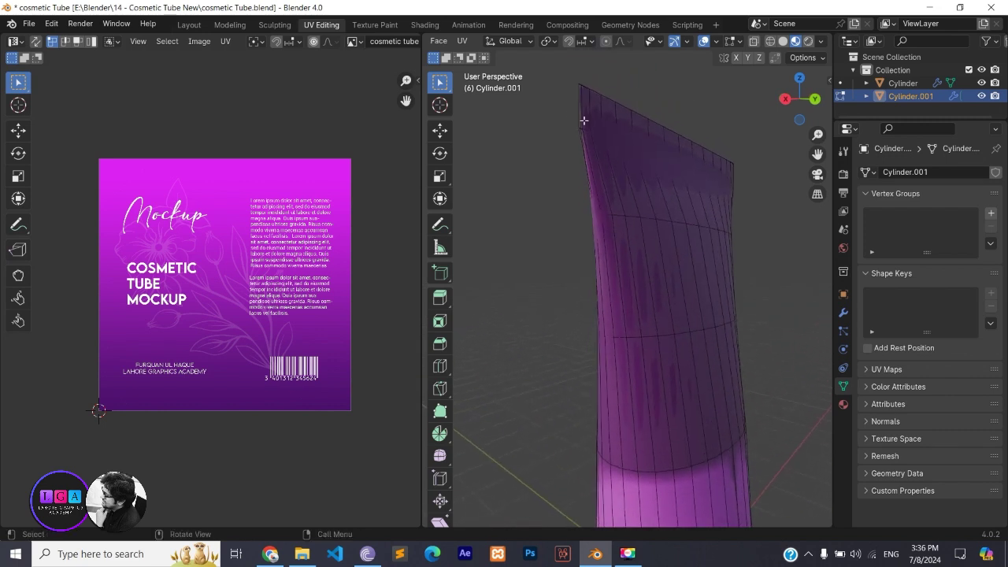
pyautogui.click(578, 111)
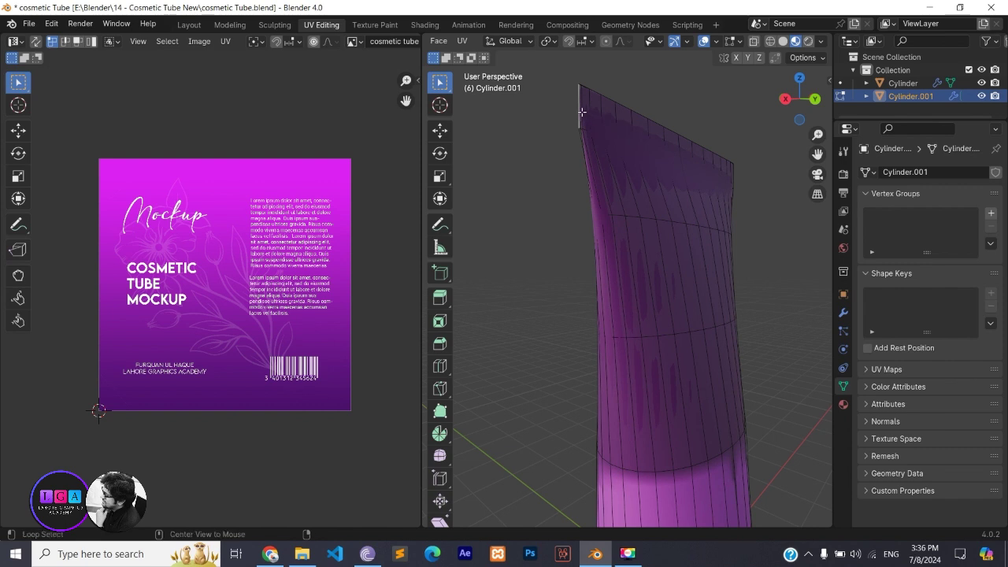
pyautogui.keyDown('alt'); pyautogui.click(591, 301); pyautogui.keyUp('alt')
pyautogui.moveTo(591, 300); pyautogui.dragTo(598, 321, button='middle')
pyautogui.keyDown('alt'); pyautogui.click(590, 143); pyautogui.keyUp('alt')
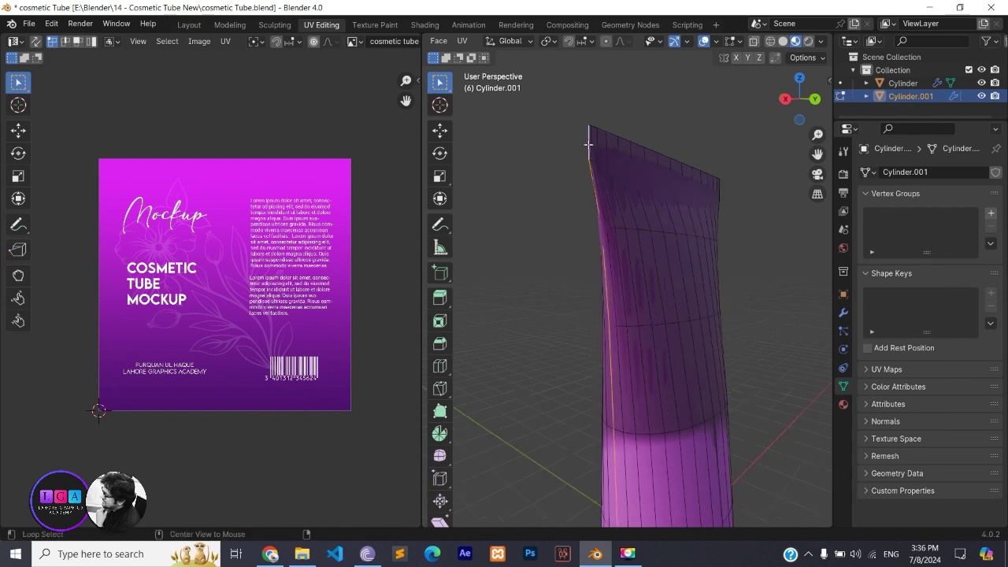
pyautogui.keyDown('shift'); pyautogui.moveTo(612, 313); pyautogui.dragTo(595, 237, button='middle'); pyautogui.keyUp('shift')
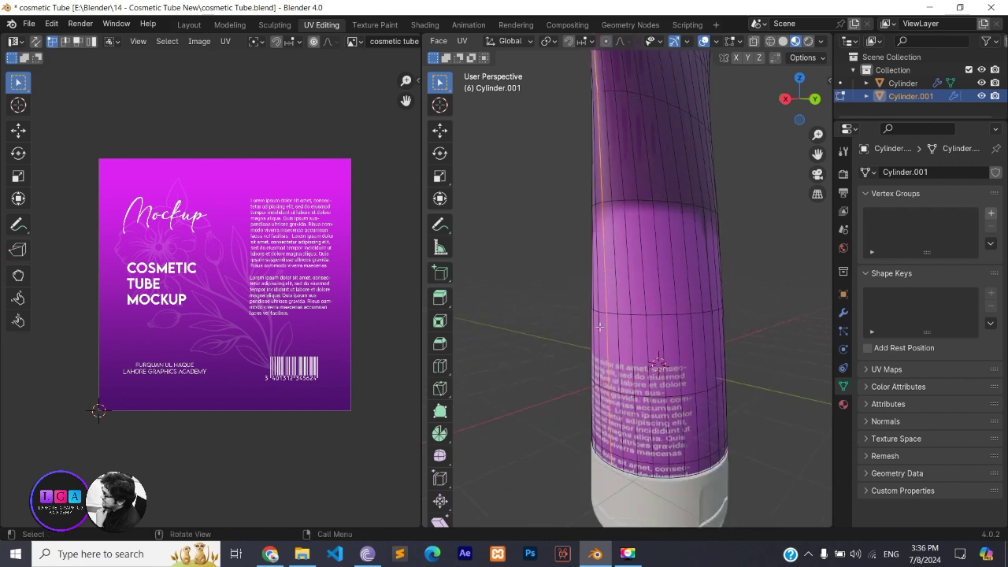
pyautogui.keyDown('shift'); pyautogui.moveTo(612, 215); pyautogui.dragTo(595, 319, button='middle'); pyautogui.keyUp('shift')
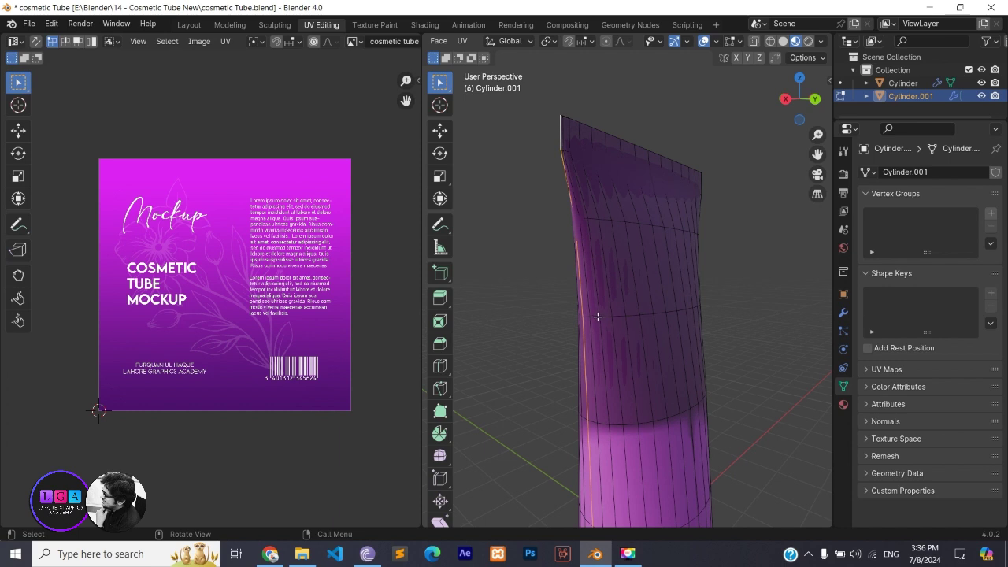
pyautogui.moveTo(606, 260)
pyautogui.mouseDown(button='middle')
pyautogui.moveTo(607, 293)
pyautogui.moveTo(608, 186)
pyautogui.mouseUp(button='middle')
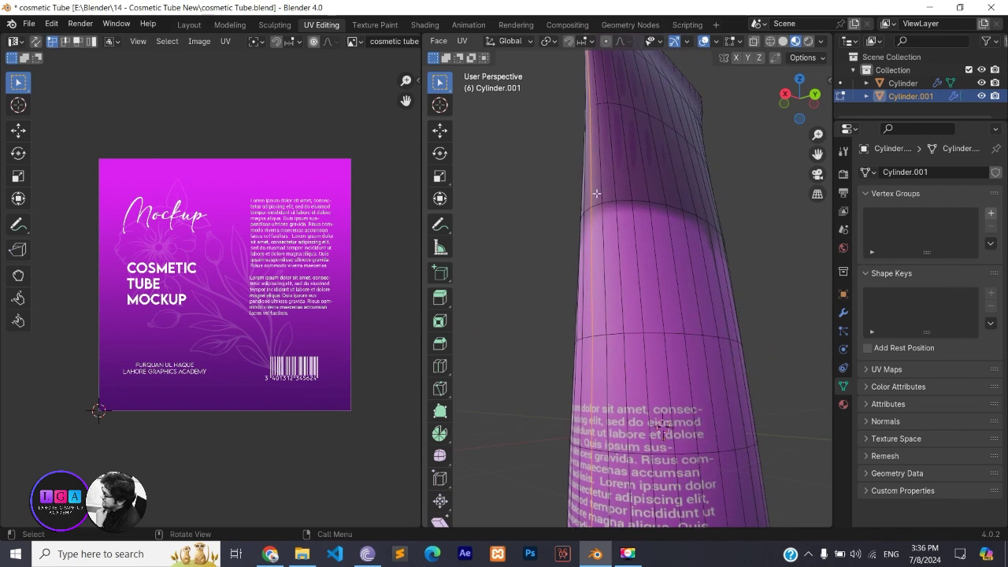
# Mark the selected edges as a seam, then select the linked tube and re-unwrap.
pyautogui.hotkey('ctrl', 'e')
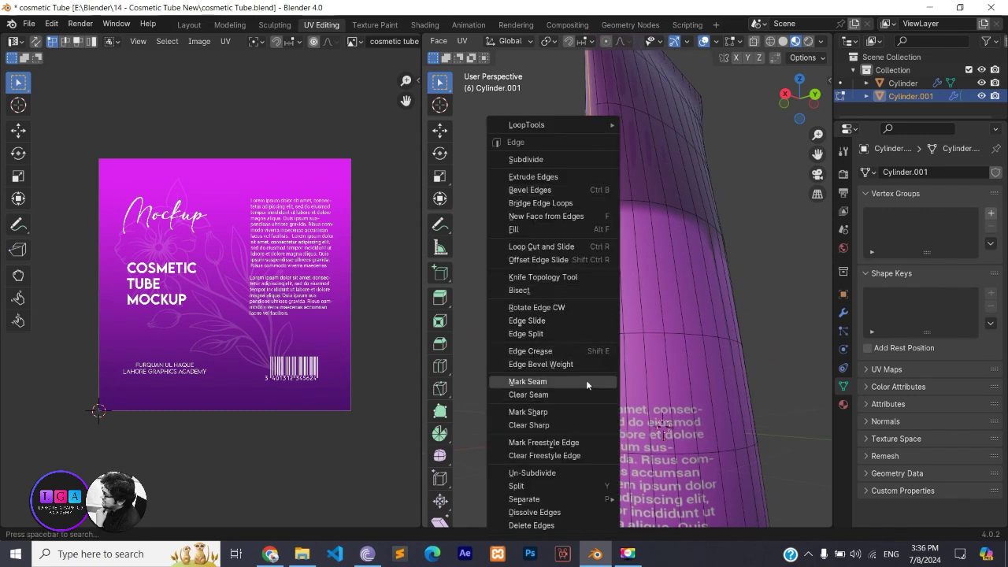
pyautogui.click(587, 379)
pyautogui.moveTo(648, 235); pyautogui.dragTo(603, 237, button='middle')
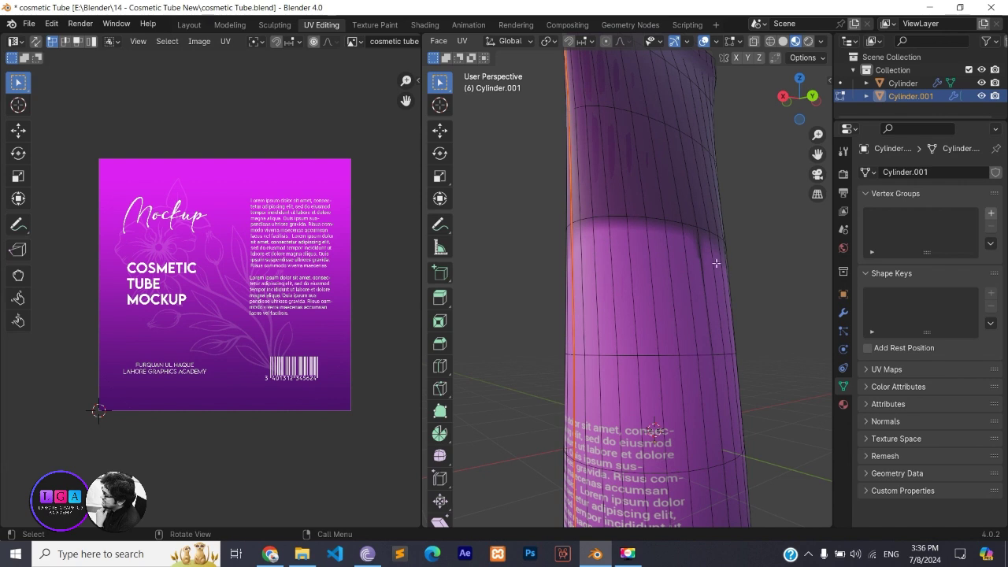
pyautogui.press('l')
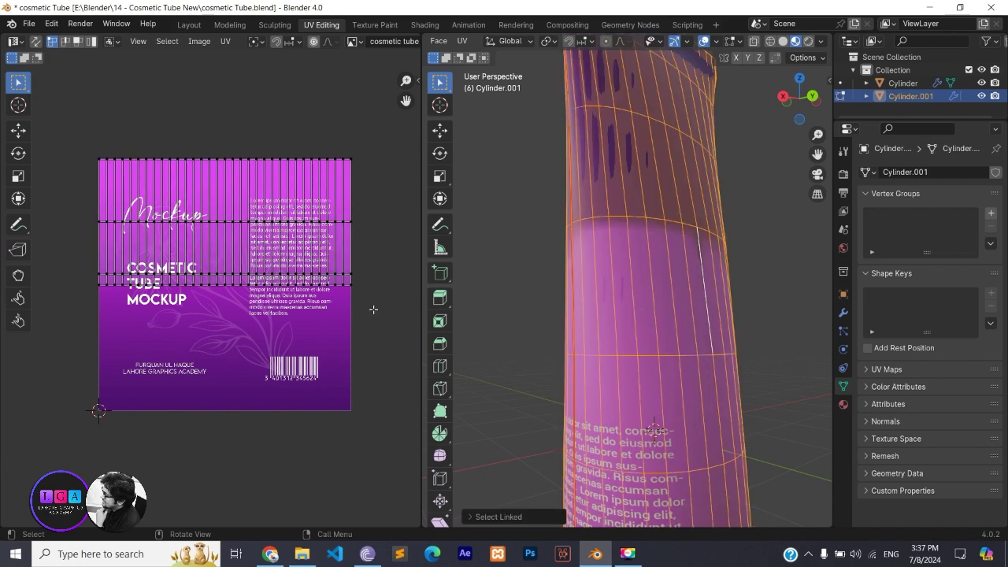
pyautogui.rightClick(251, 256)
pyautogui.click(248, 256)
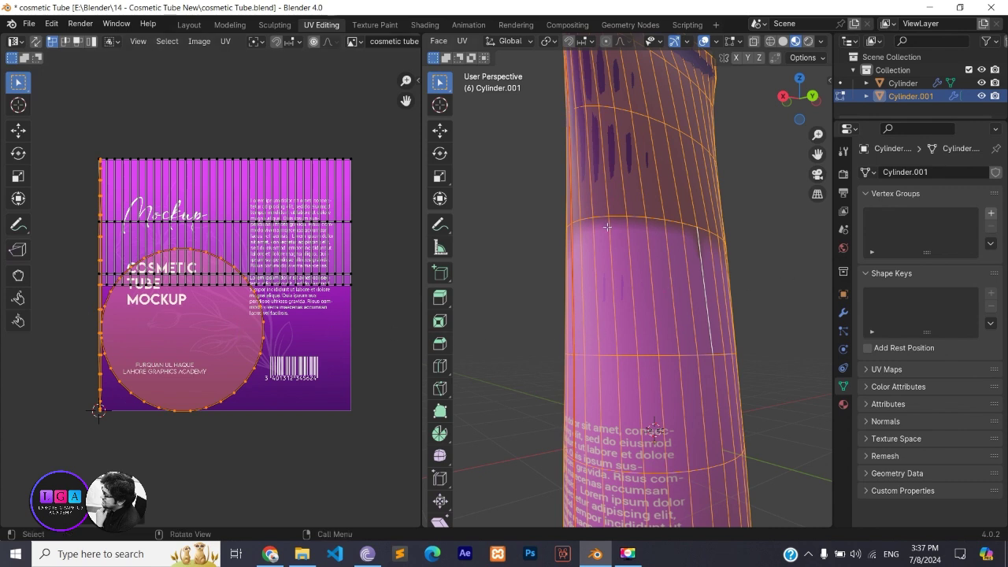
pyautogui.moveTo(653, 339)
pyautogui.mouseDown(button='middle')
pyautogui.moveTo(700, 340)
pyautogui.moveTo(668, 268)
pyautogui.mouseUp(button='middle')
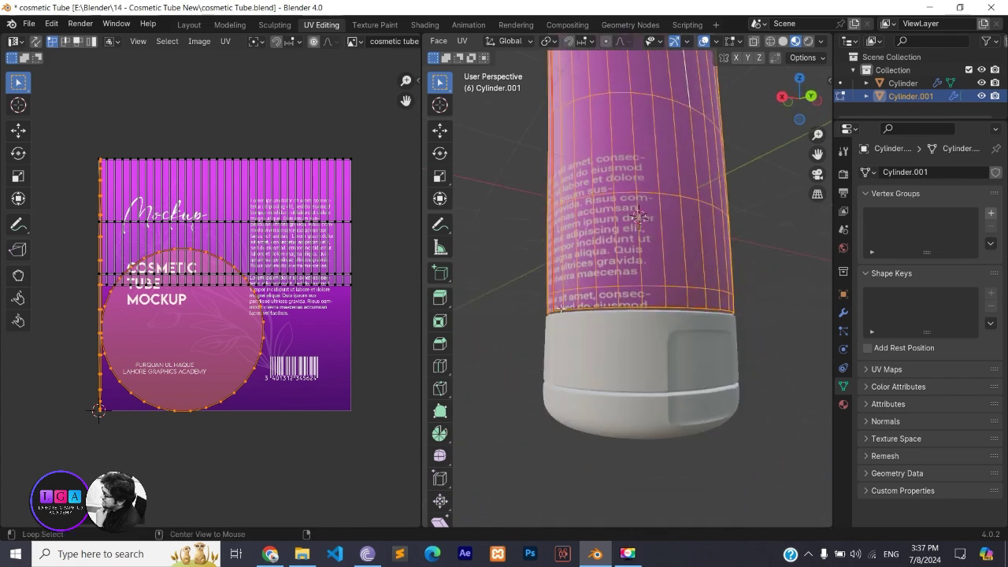
# Mark the tube's bottom edge loop, where it meets the cap, as a seam.
pyautogui.keyDown('alt'); pyautogui.click(560, 309); pyautogui.keyUp('alt')
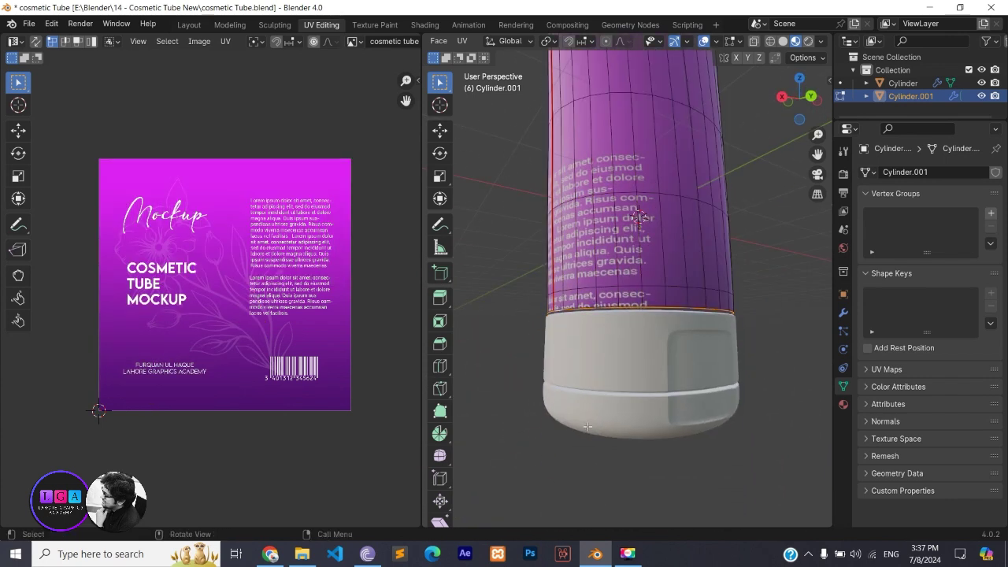
pyautogui.rightClick(691, 311)
pyautogui.click(693, 307)
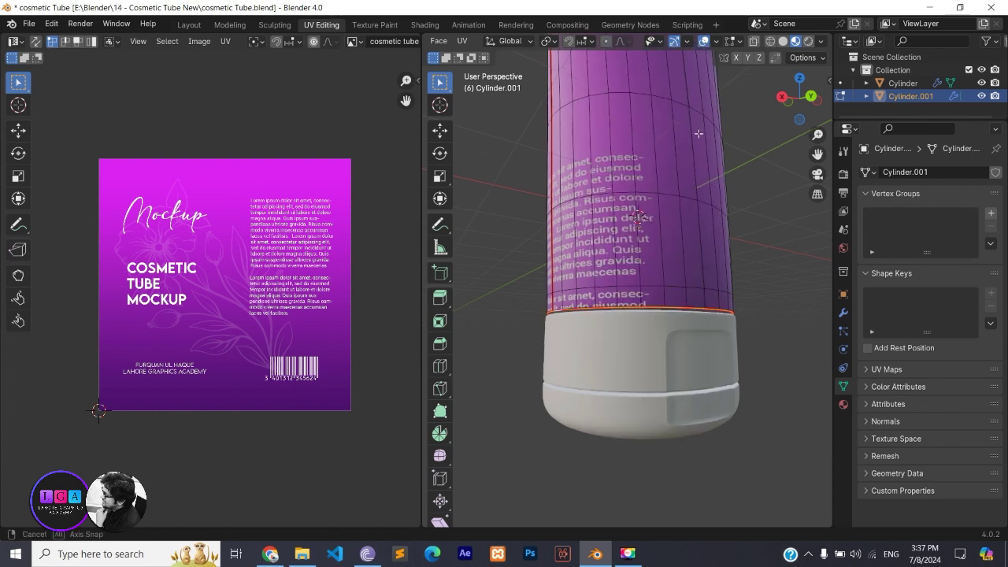
# Mark the tube's top rim edge loop as a seam and orbit to a level view.
pyautogui.moveTo(720, 230)
pyautogui.keyDown('shift'); pyautogui.mouseDown(button='middle')
pyautogui.moveTo(686, 281)
pyautogui.moveTo(527, 257)
pyautogui.mouseUp(button='middle'); pyautogui.keyUp('shift')
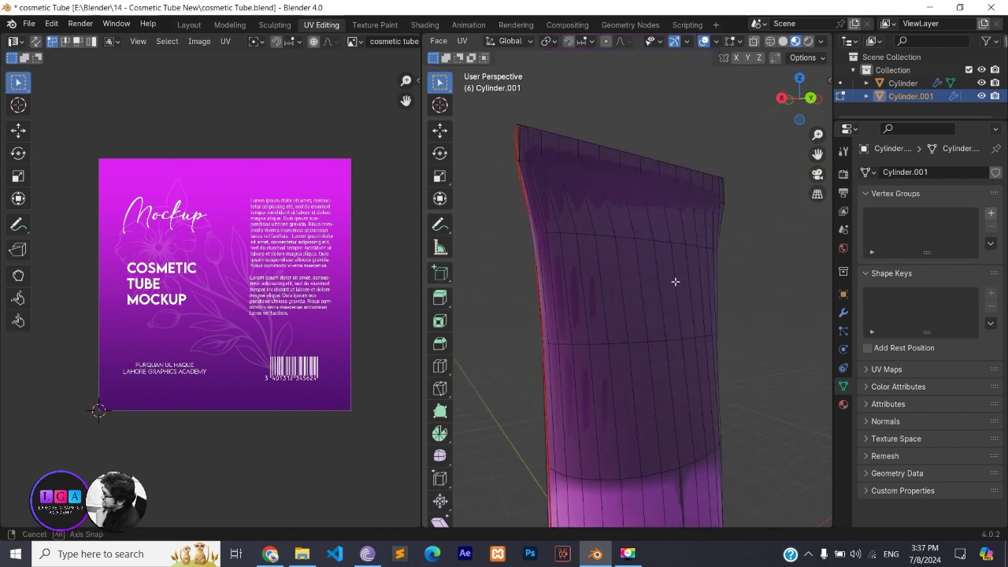
pyautogui.keyDown('alt'); pyautogui.click(487, 252); pyautogui.keyUp('alt')
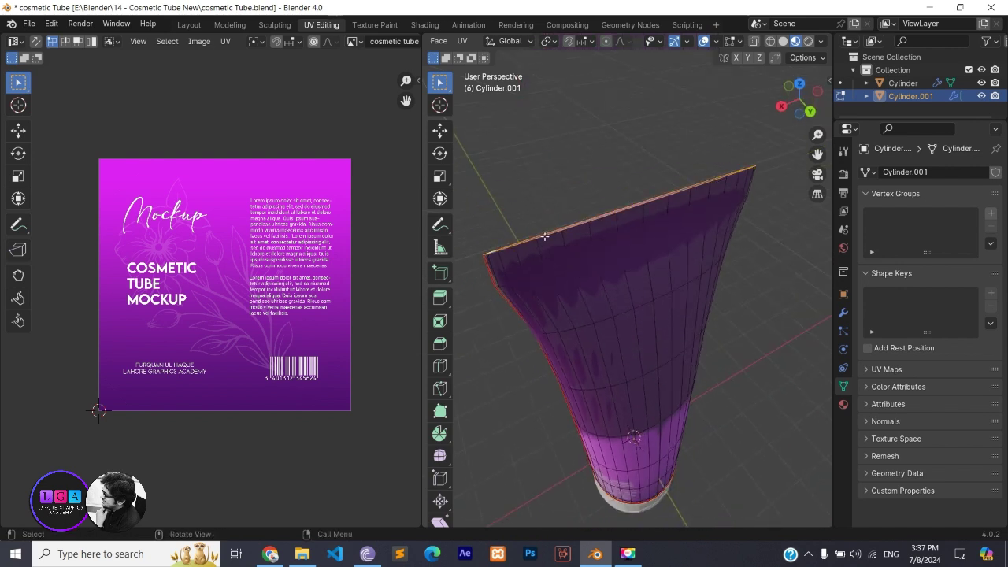
pyautogui.hotkey('ctrl', 'e')
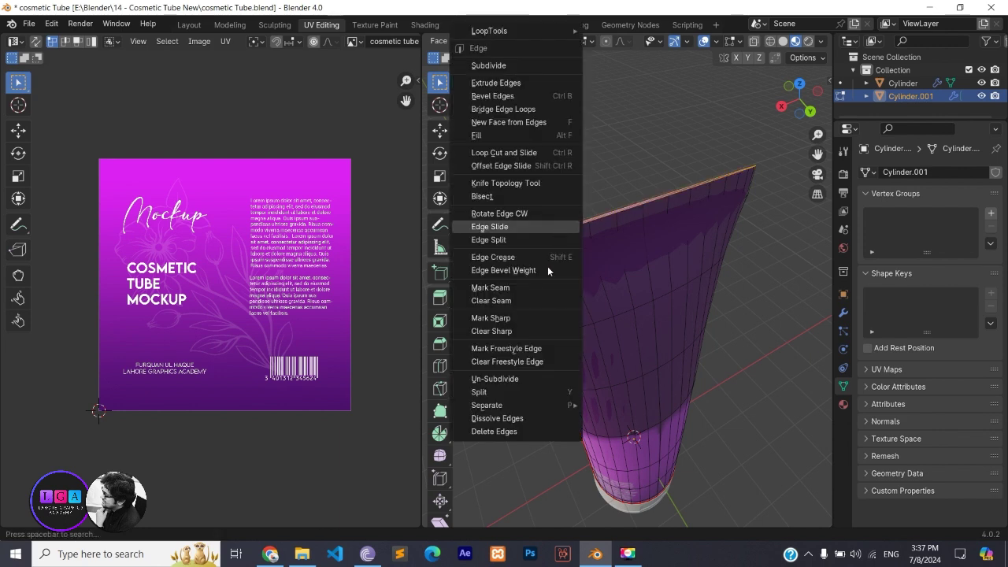
pyautogui.click(524, 288)
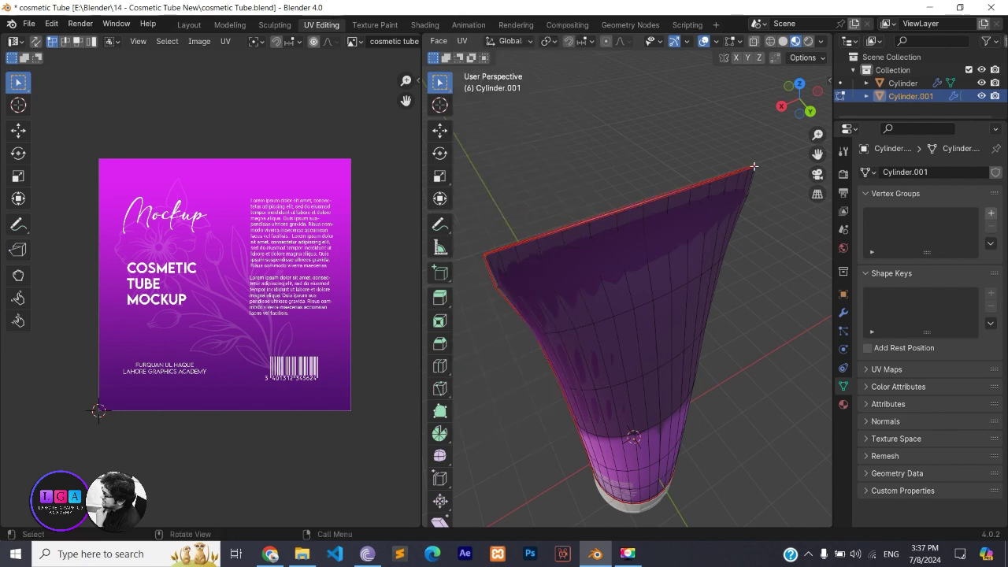
pyautogui.moveTo(527, 271); pyautogui.dragTo(533, 268, button='middle')
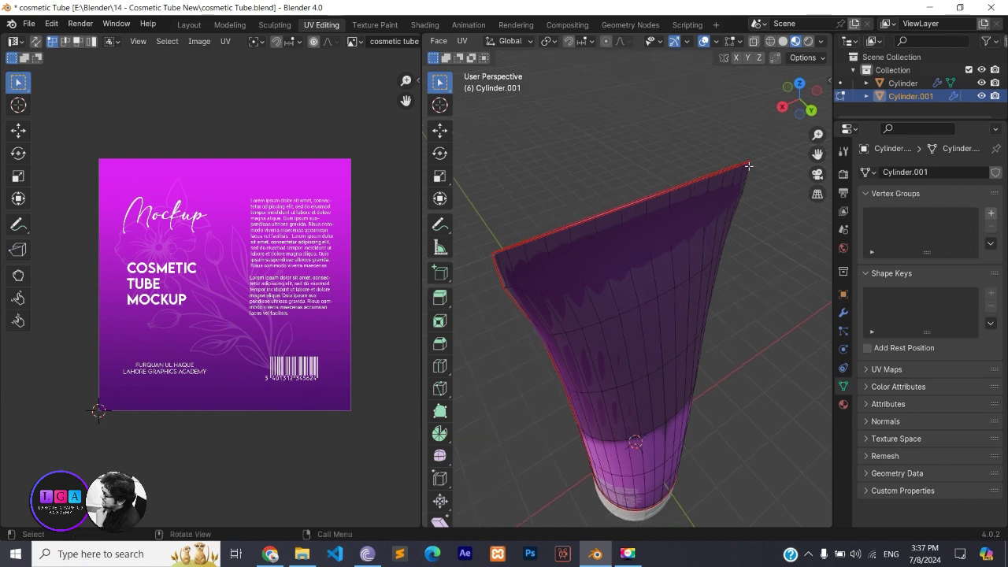
pyautogui.moveTo(526, 260); pyautogui.dragTo(537, 208, button='middle')
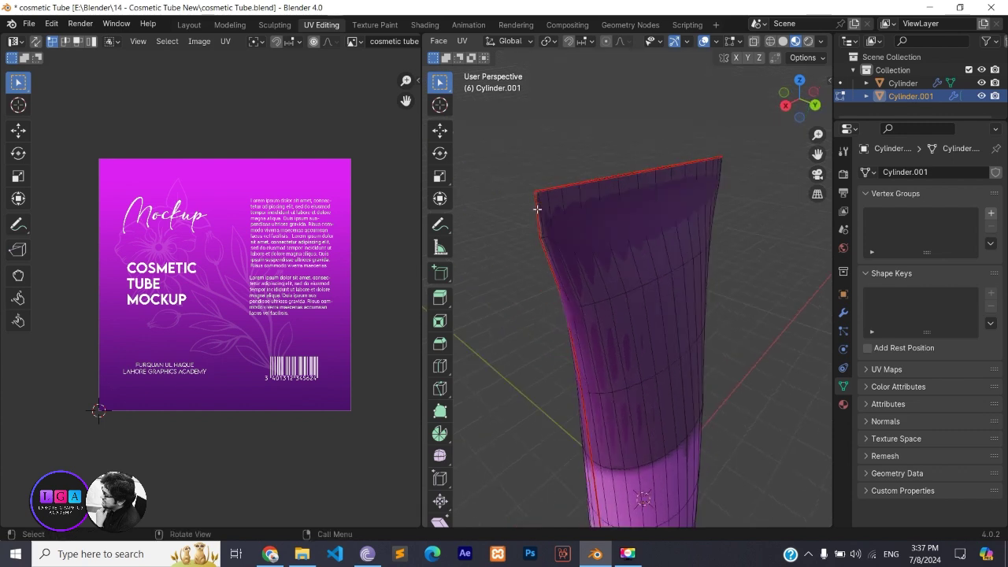
pyautogui.moveTo(611, 287)
pyautogui.mouseDown(button='middle')
pyautogui.moveTo(612, 265)
pyautogui.moveTo(639, 299)
pyautogui.moveTo(621, 152)
pyautogui.mouseUp(button='middle')
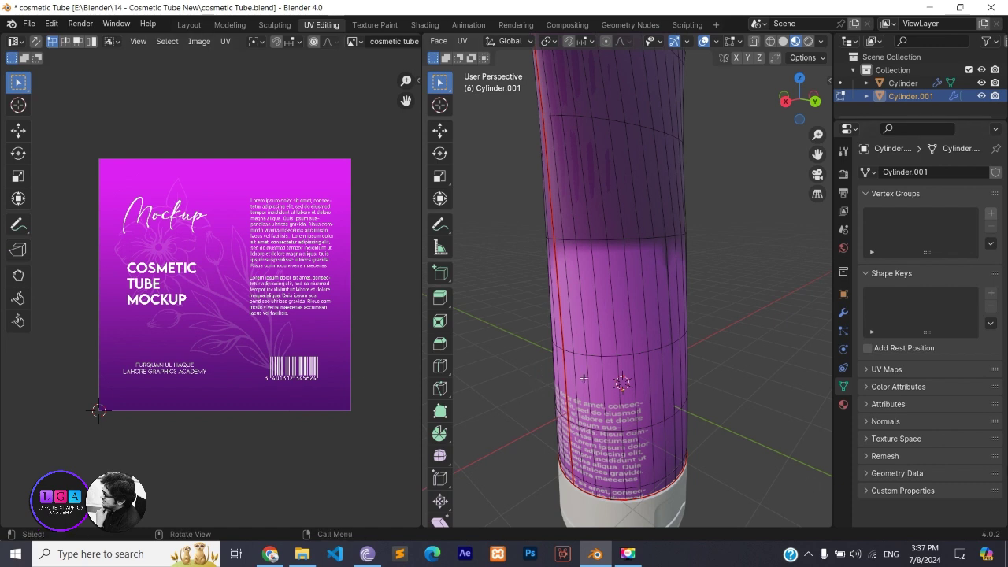
# Select the whole connected tube mesh to show its UVs over the label.
pyautogui.click(600, 315)
pyautogui.hotkey('ctrl', 'l')
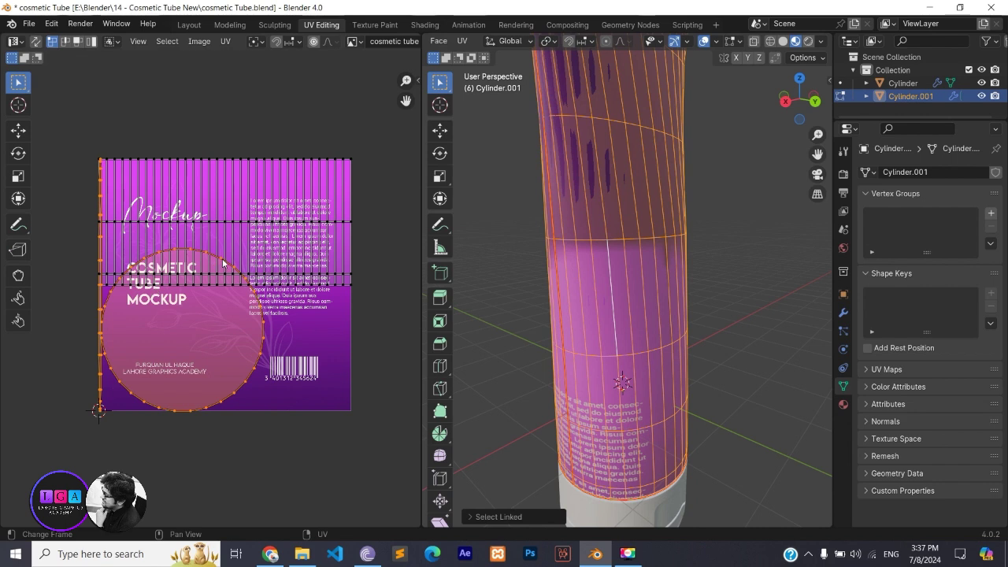
pyautogui.scroll(-3, 598, 317)
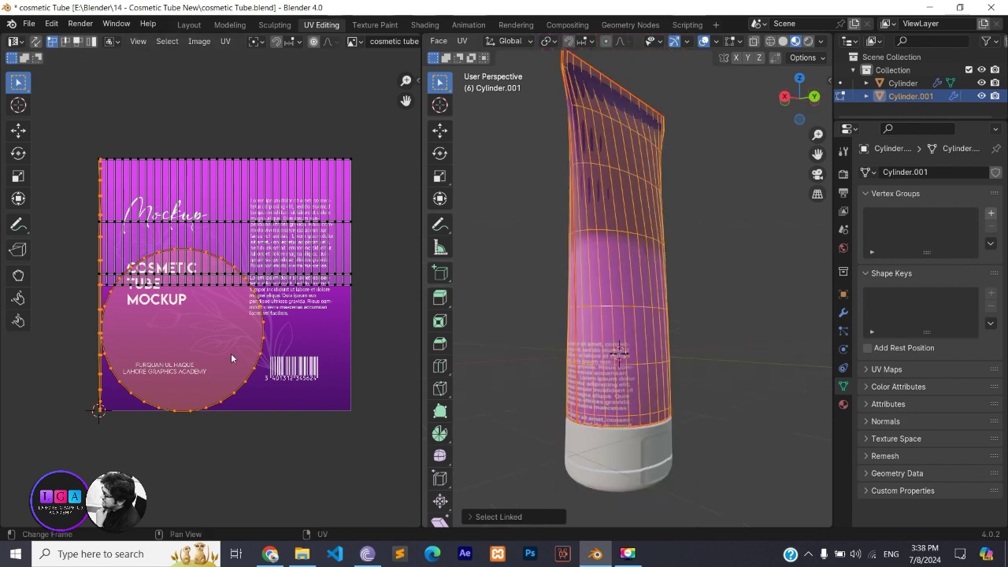
pyautogui.moveTo(555, 333)
pyautogui.mouseDown(button='middle')
pyautogui.moveTo(619, 355)
pyautogui.moveTo(497, 354)
pyautogui.moveTo(659, 366)
pyautogui.moveTo(468, 337)
pyautogui.moveTo(791, 320)
pyautogui.mouseUp(button='middle')
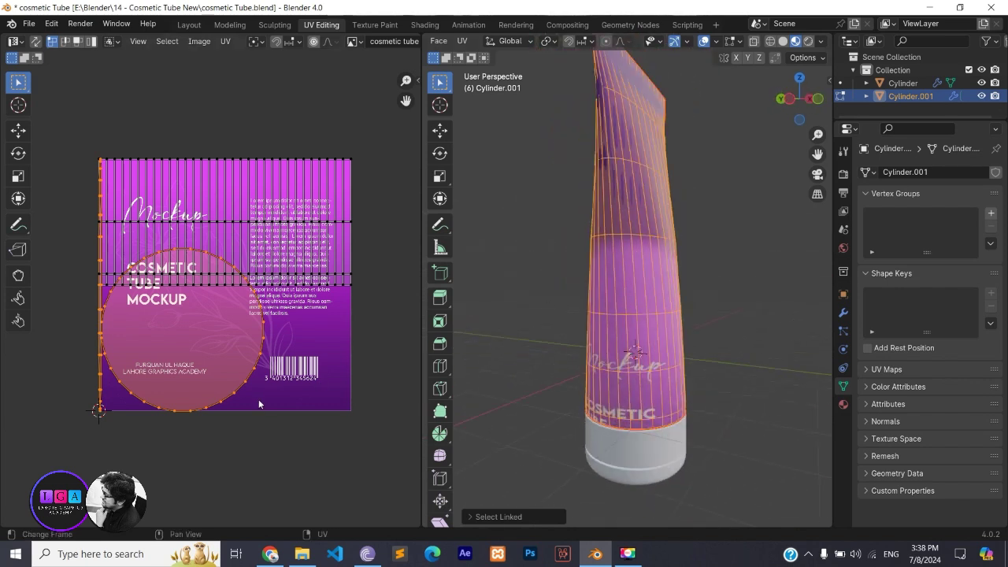
# Select the entire circular UV island and start moving it.
pyautogui.click(235, 370)
pyautogui.click(262, 338)
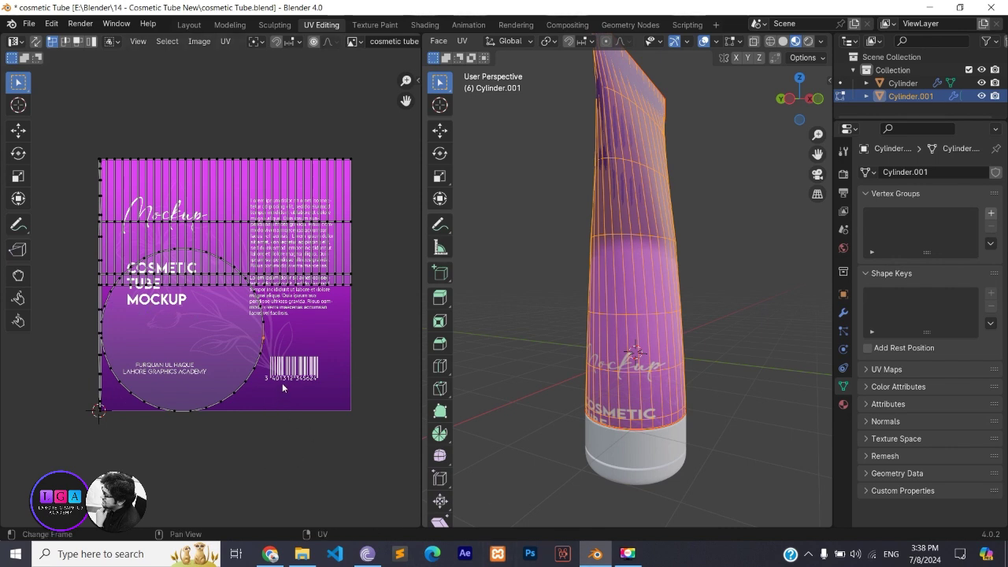
pyautogui.hotkey('ctrl', 'l')
pyautogui.press('g')
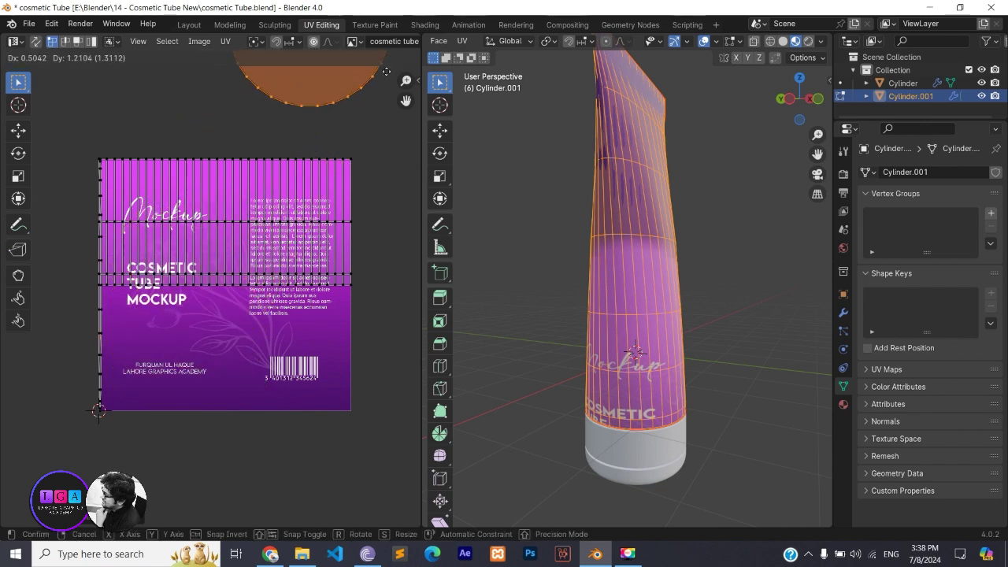
# Place the circular island above the label and move the stray left strip far left.
pyautogui.click(389, 75)
pyautogui.hotkey('alt', 'a')
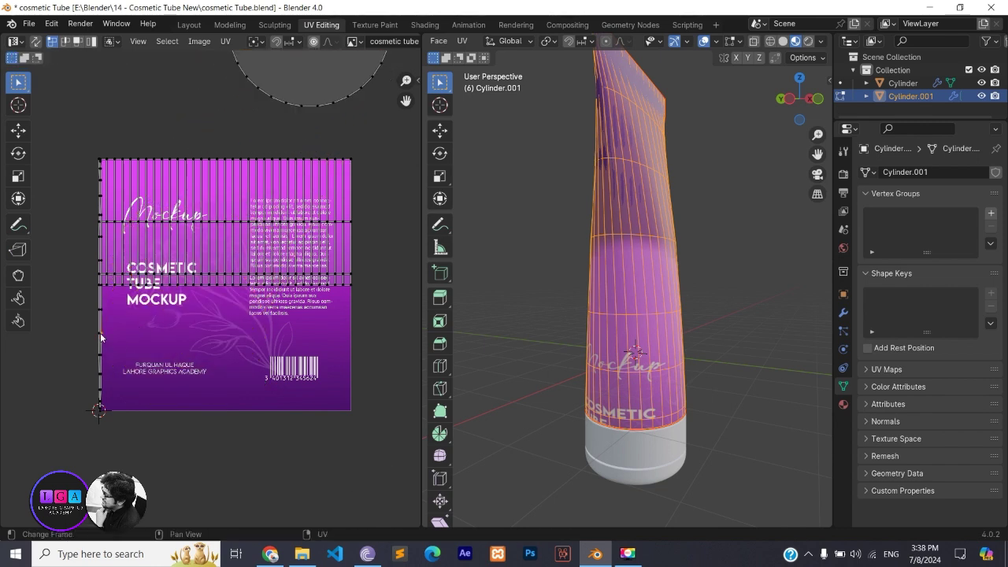
pyautogui.keyDown('alt'); pyautogui.click(100, 332); pyautogui.keyUp('alt')
pyautogui.press('g')
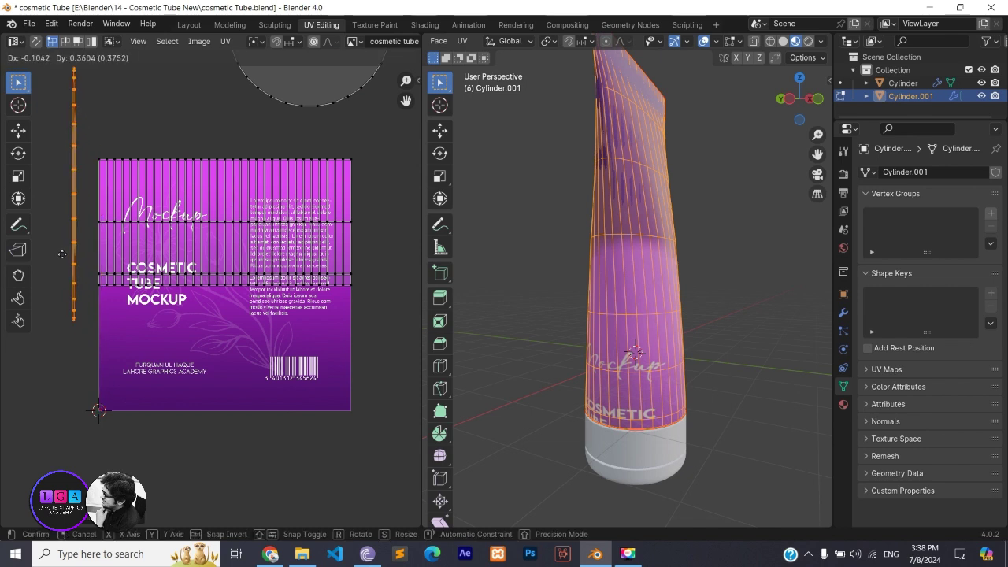
pyautogui.click(3, 383)
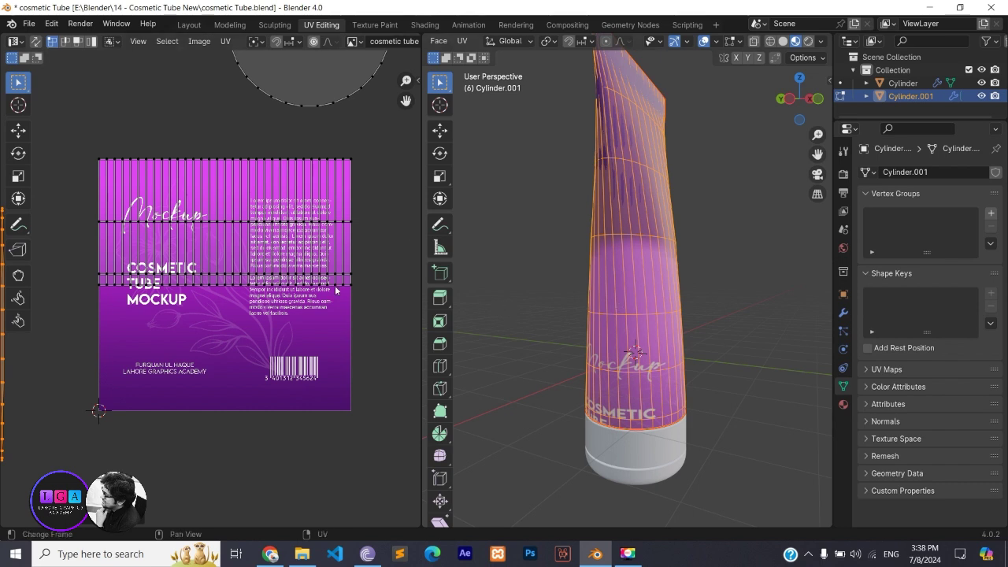
# Drag the bottom row of UV vertices straight down to the label's bottom edge.
pyautogui.moveTo(387, 142); pyautogui.dragTo(96, 347)
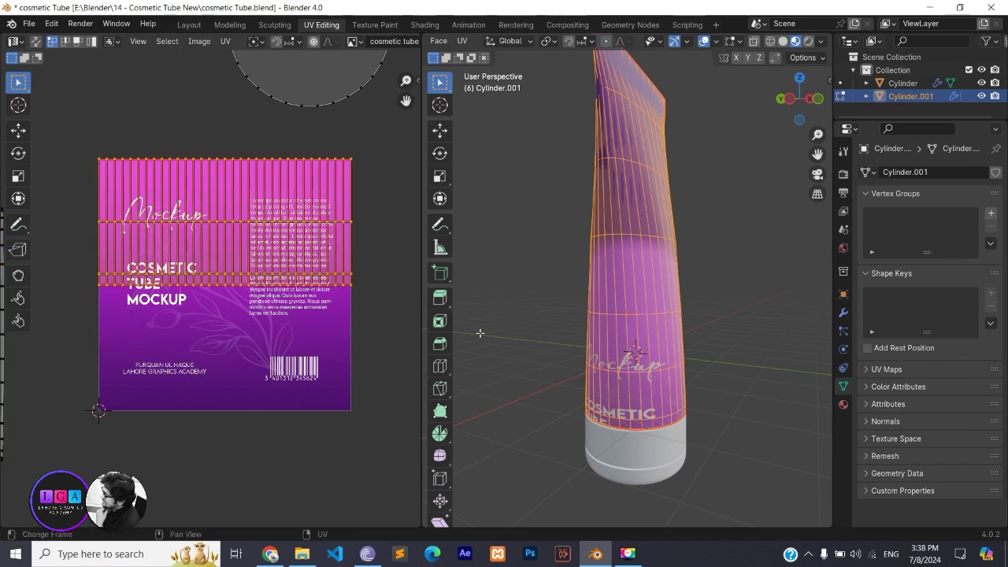
pyautogui.hotkey('alt', 'a')
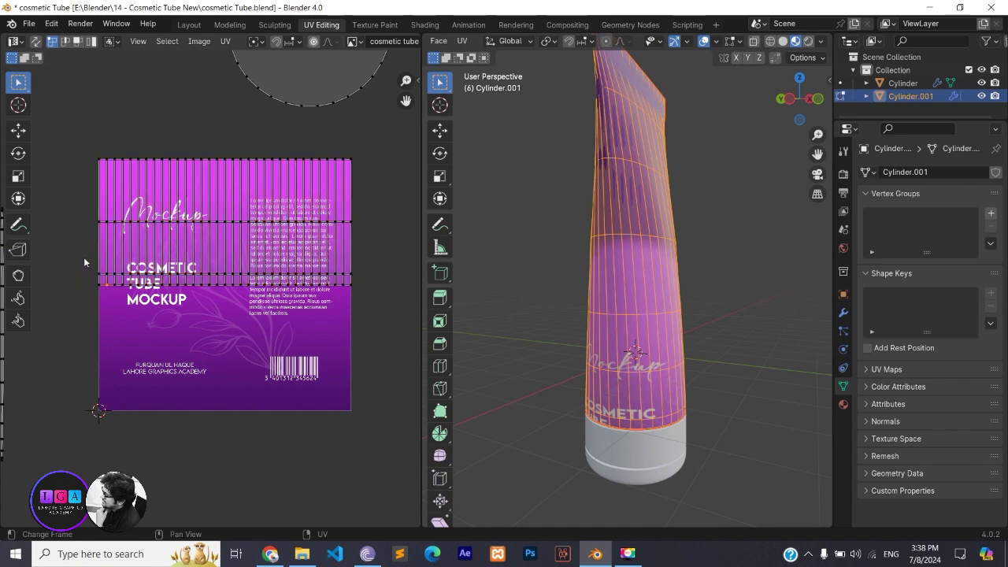
pyautogui.moveTo(84, 261); pyautogui.dragTo(383, 322)
pyautogui.press('g')
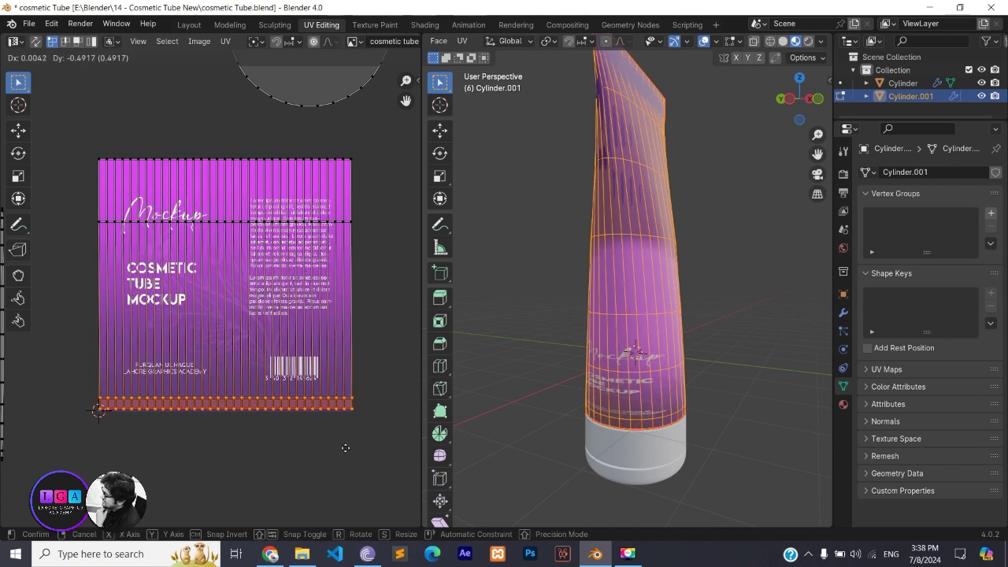
pyautogui.press('y')
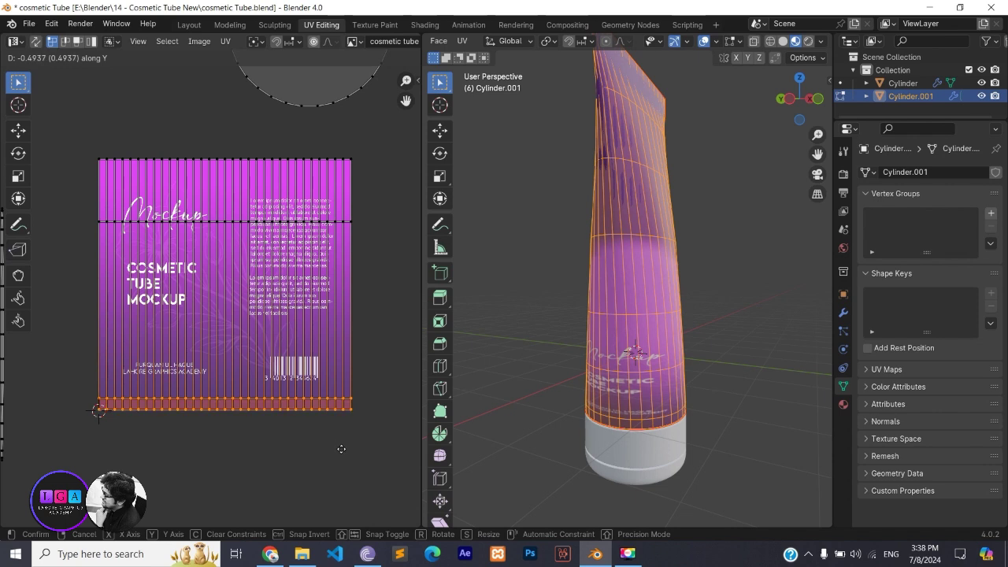
pyautogui.click(341, 448)
pyautogui.moveTo(99, 153); pyautogui.dragTo(365, 431)
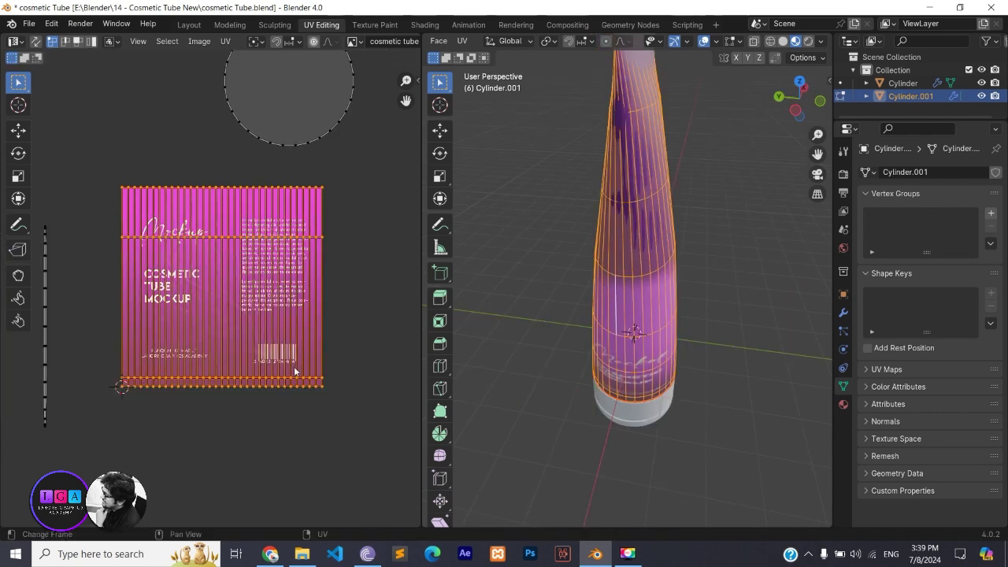
# Re-unwrap the selected tube UVs, then clear the UV selection.
pyautogui.press('u')
pyautogui.click(300, 310)
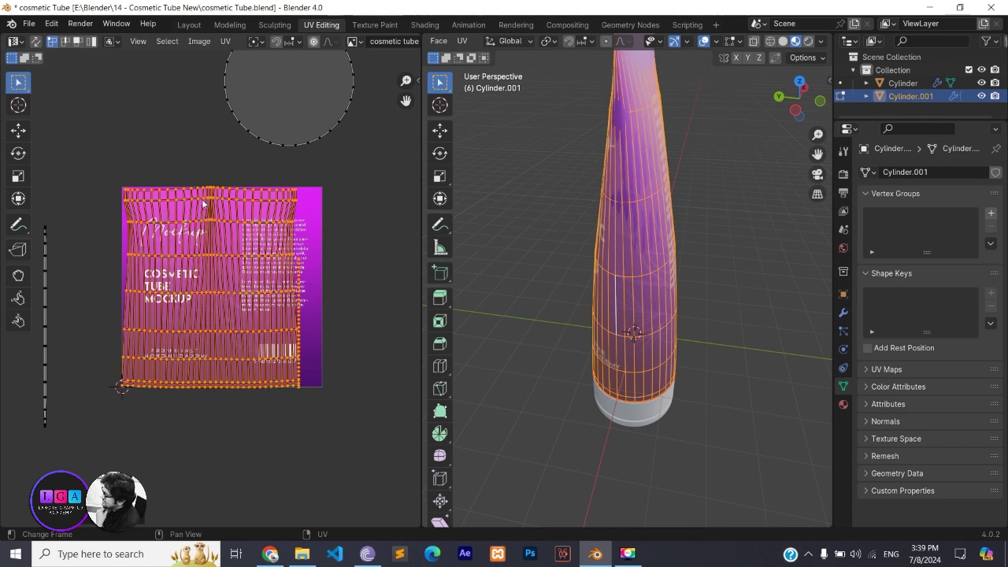
pyautogui.hotkey('alt', 'a')
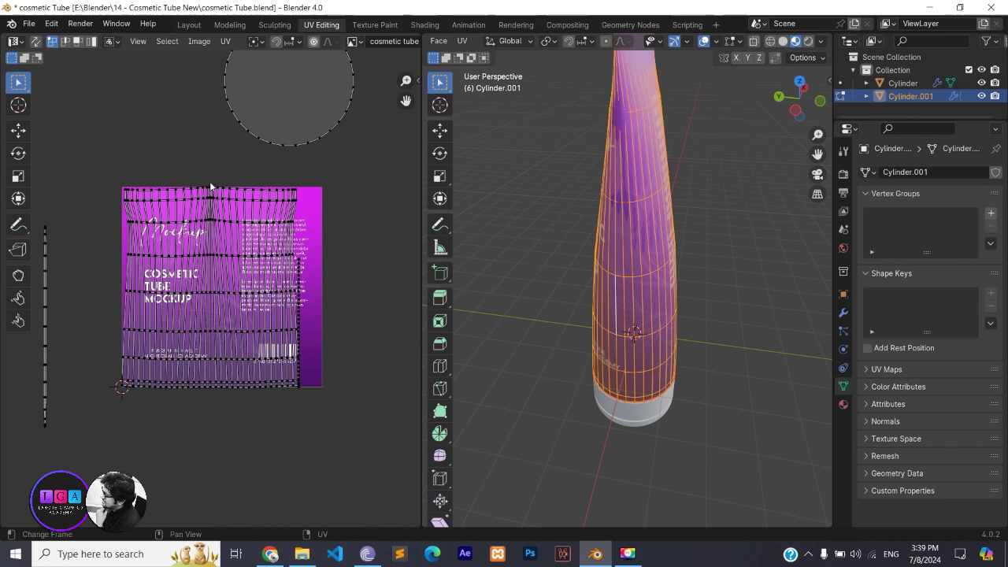
# Zoom and pan the UV Editor around the label's corners, then orbit to view the label.
pyautogui.scroll(3, 174, 230)
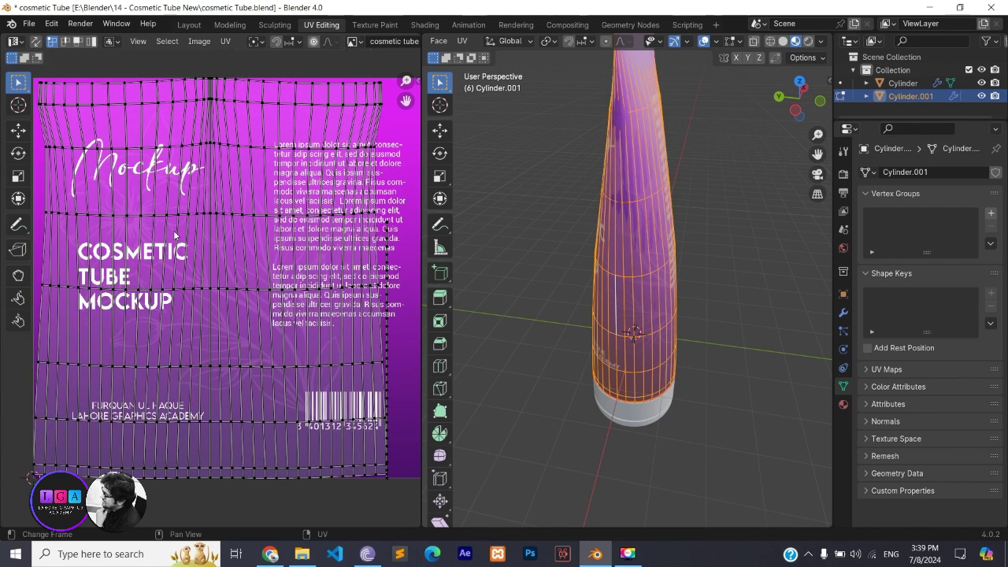
pyautogui.scroll(-1, 173, 230)
pyautogui.moveTo(88, 460); pyautogui.dragTo(109, 426, button='middle')
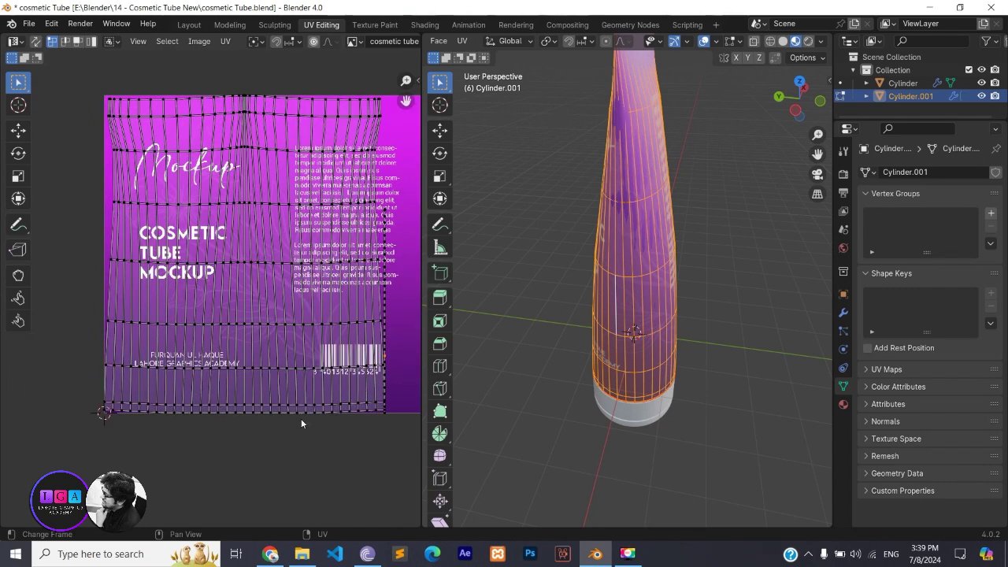
pyautogui.scroll(-2, 300, 418)
pyautogui.scroll(3, 183, 424)
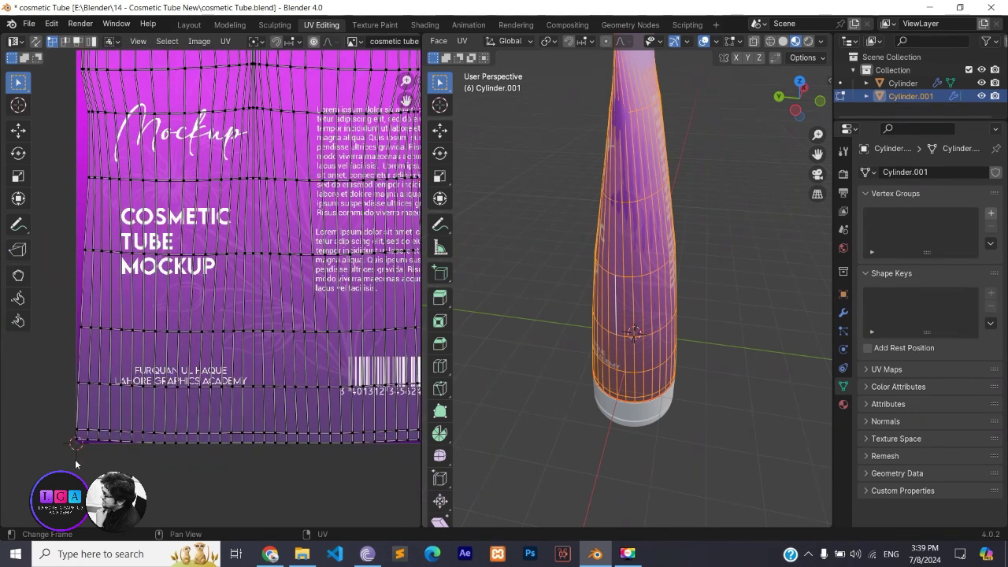
pyautogui.moveTo(244, 434); pyautogui.dragTo(204, 421, button='middle')
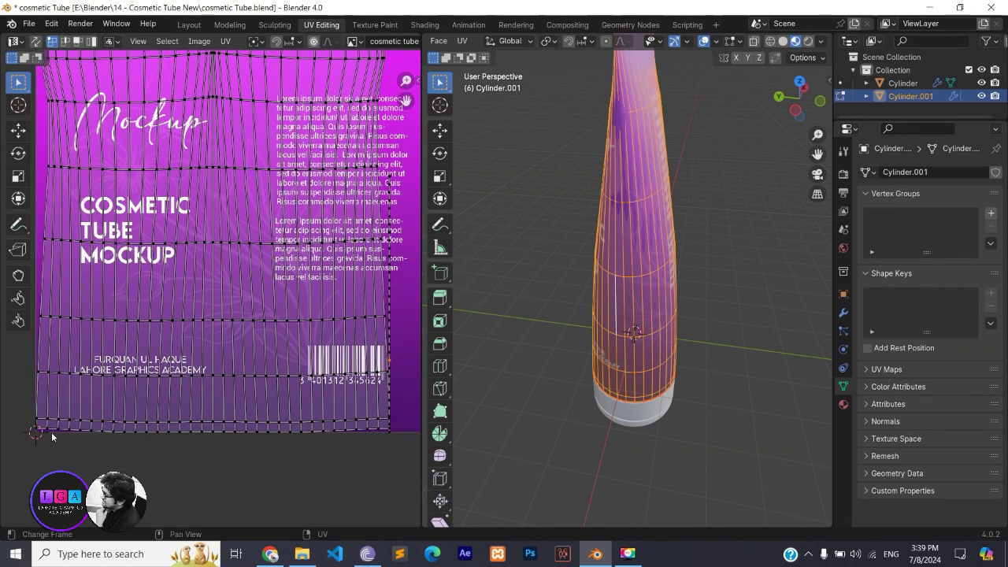
pyautogui.scroll(2, 19, 447)
pyautogui.scroll(-1, 137, 422)
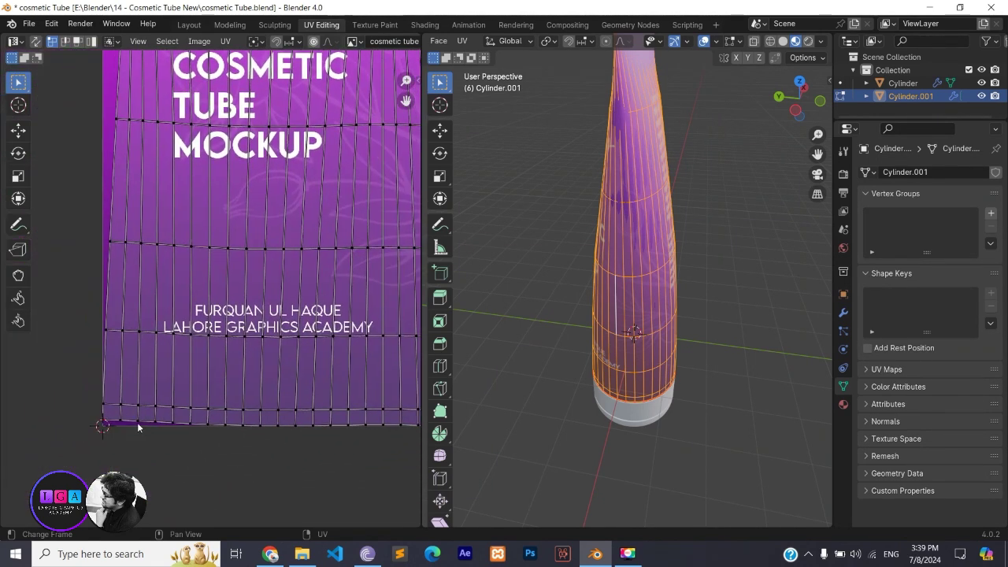
pyautogui.scroll(3, 236, 354)
pyautogui.scroll(2, 280, 318)
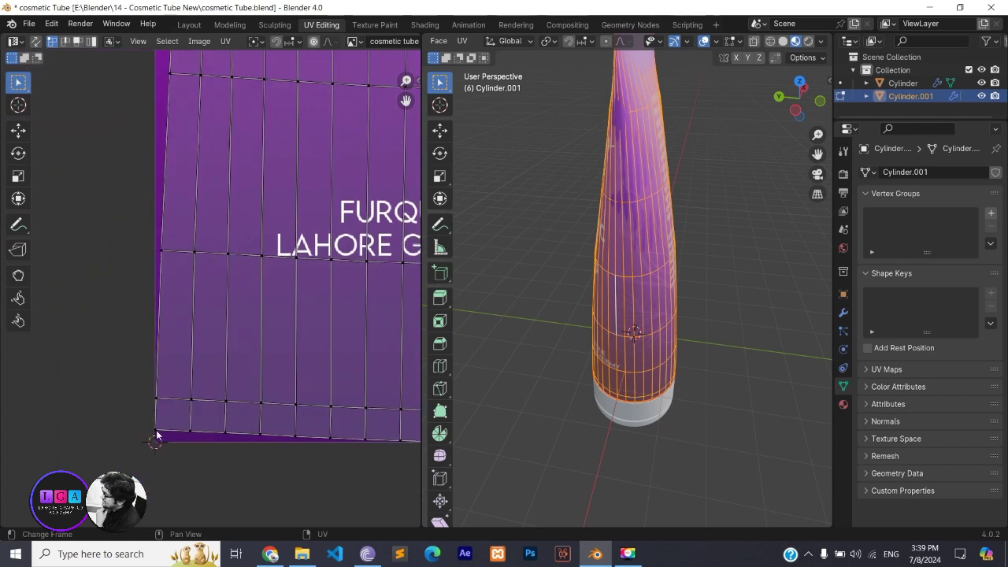
pyautogui.moveTo(268, 344); pyautogui.dragTo(225, 398, button='middle')
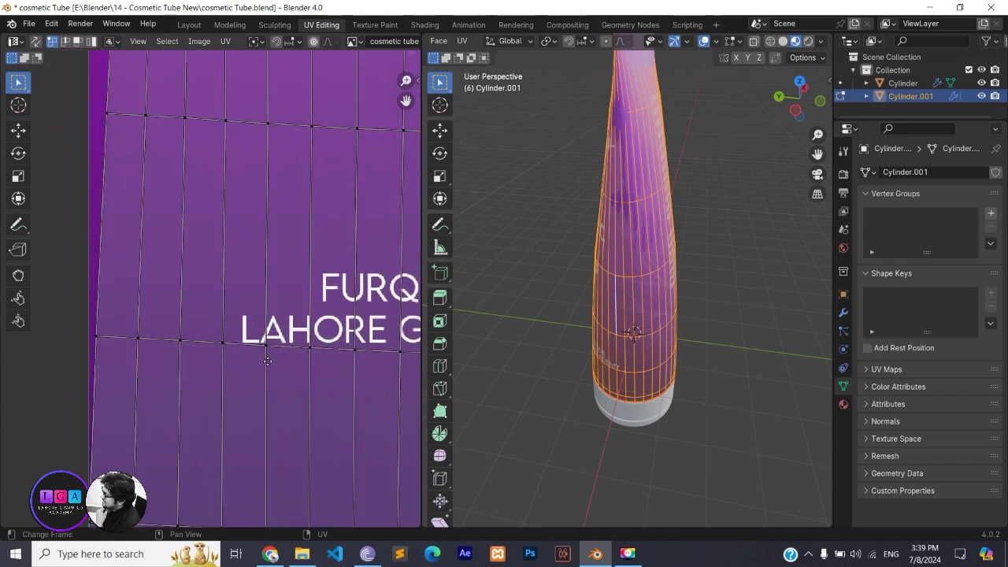
pyautogui.scroll(-4, 275, 286)
pyautogui.scroll(-4, 276, 287)
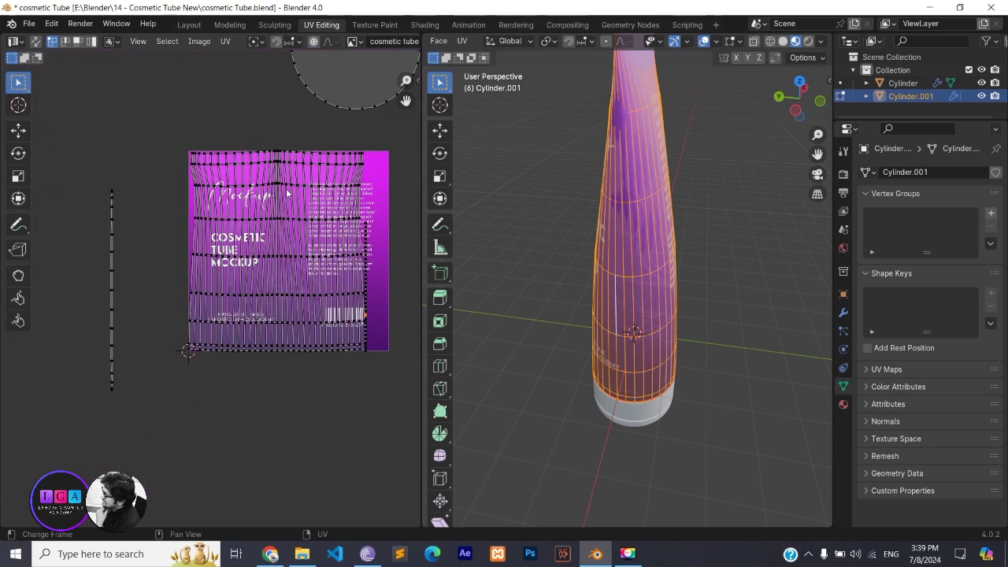
pyautogui.scroll(2, 298, 177)
pyautogui.scroll(1, 298, 176)
pyautogui.moveTo(299, 176); pyautogui.dragTo(273, 255, button='middle')
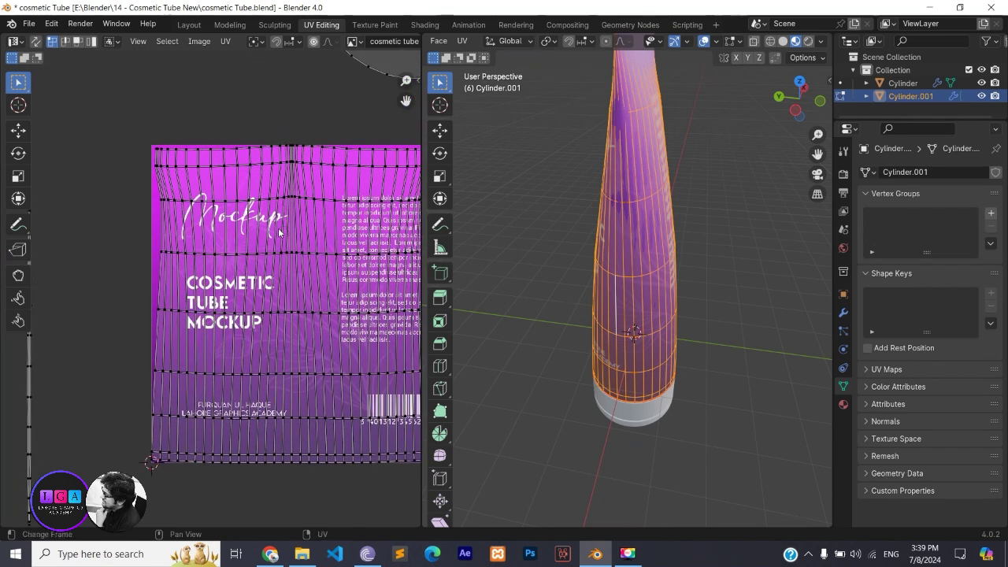
pyautogui.moveTo(660, 356)
pyautogui.mouseDown(button='middle')
pyautogui.moveTo(749, 295)
pyautogui.moveTo(711, 310)
pyautogui.mouseUp(button='middle')
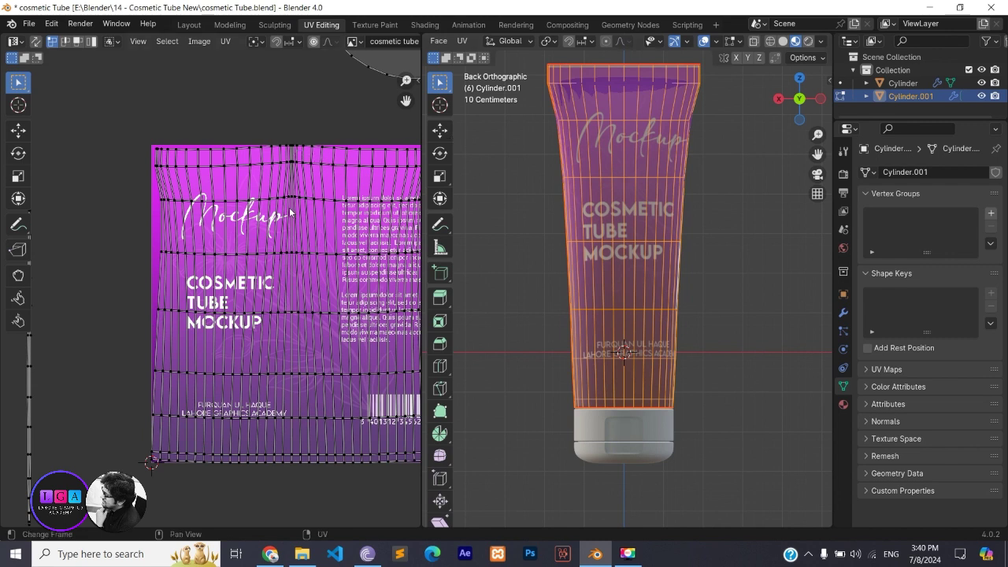
# Slide the right half of the label UVs and a column beside the Mockup script along X.
pyautogui.moveTo(290, 135); pyautogui.dragTo(419, 480)
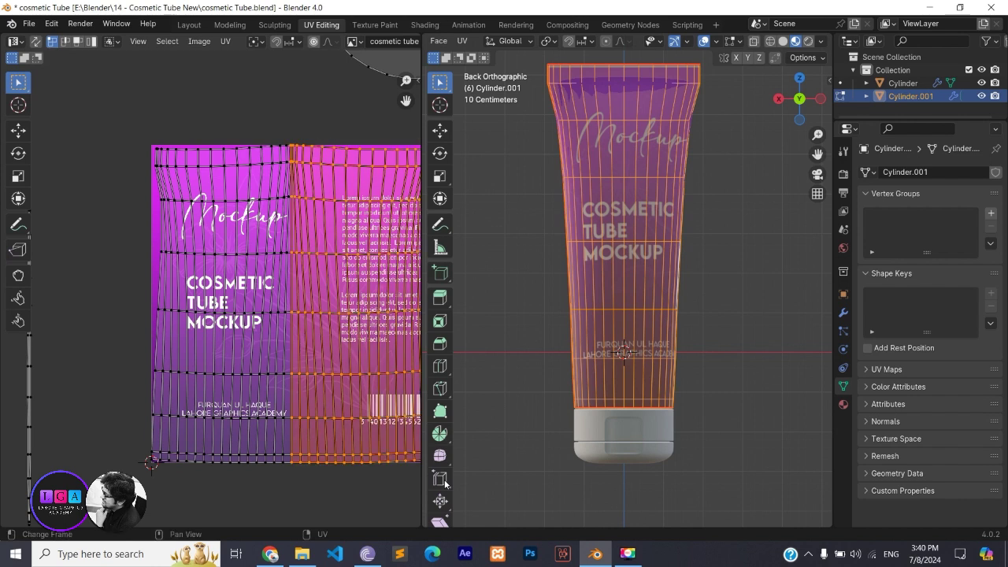
pyautogui.press('g')
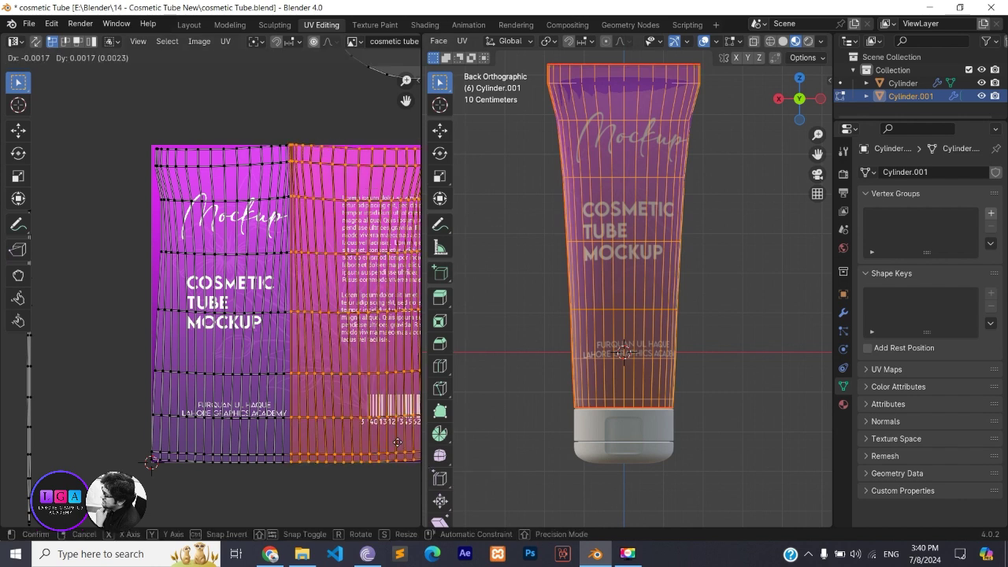
pyautogui.press('x')
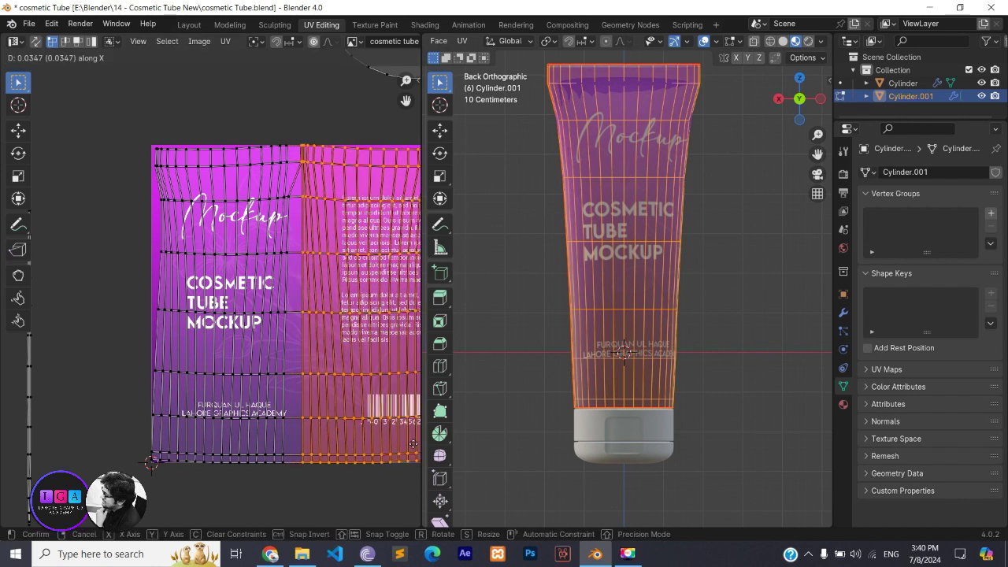
pyautogui.click(412, 445)
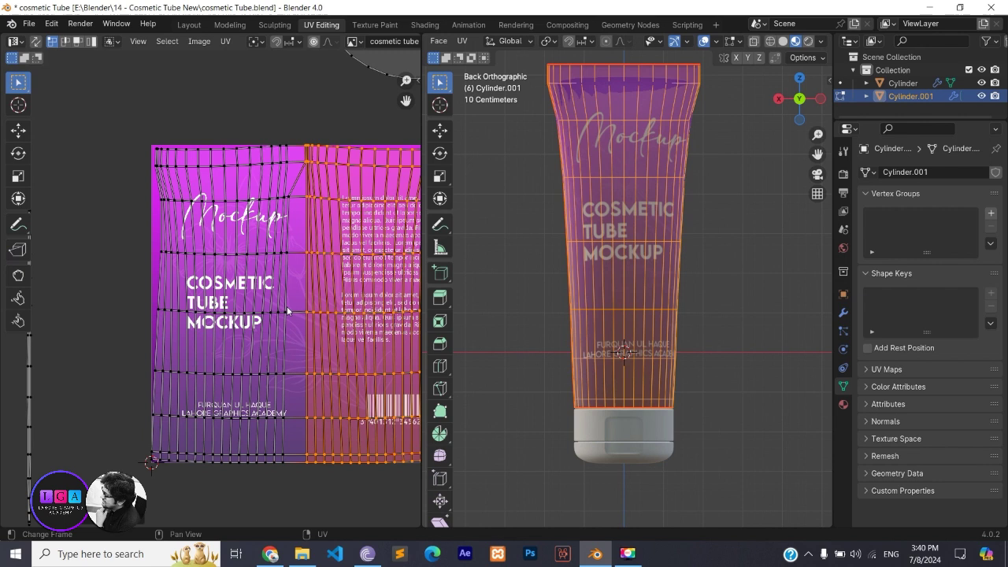
pyautogui.click(294, 220)
pyautogui.moveTo(293, 140); pyautogui.dragTo(273, 263)
pyautogui.press('g')
pyautogui.press('x')
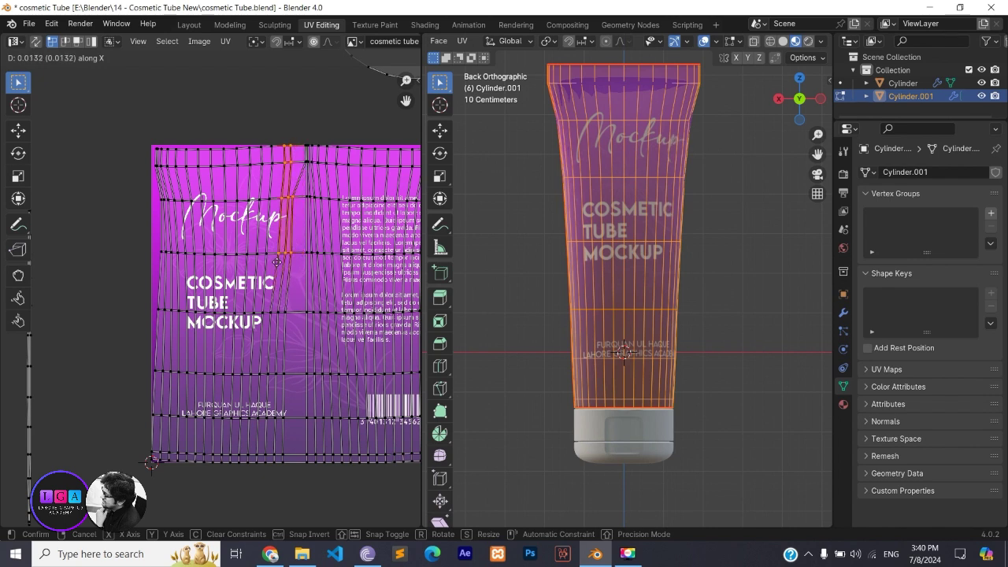
pyautogui.click(277, 264)
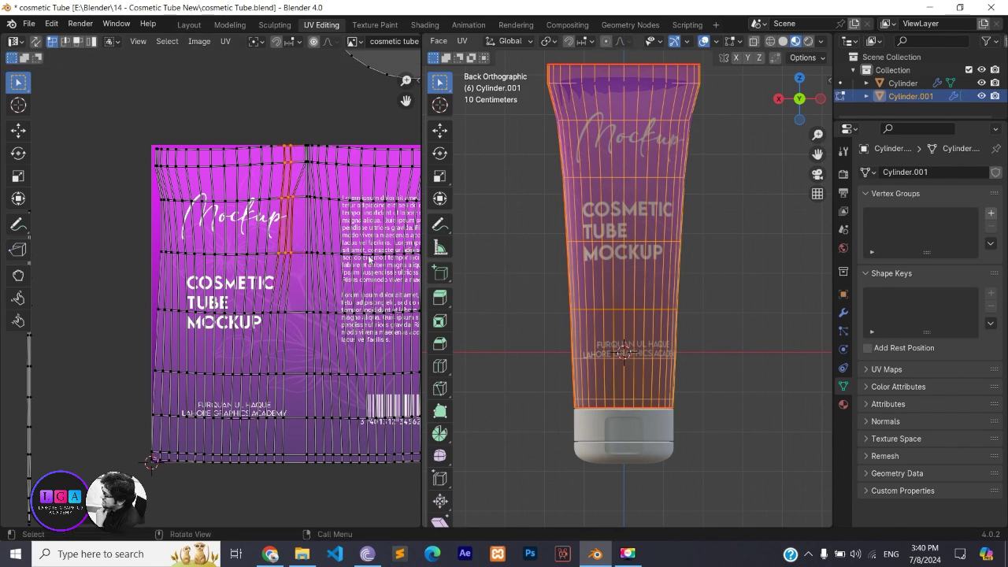
# Slide the bottom credit-line UV block and the row above COSMETIC sideways along X.
pyautogui.click(311, 439)
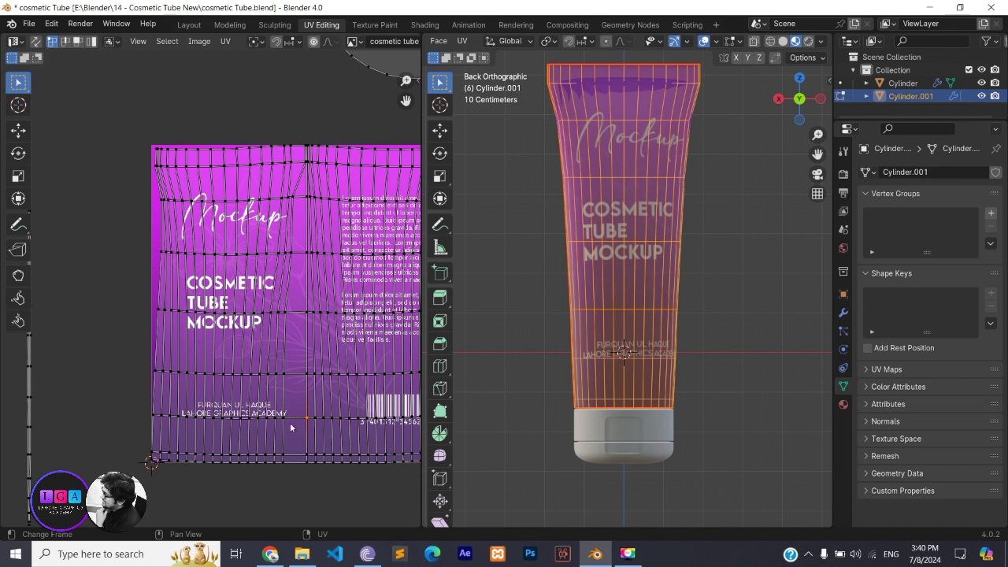
pyautogui.moveTo(292, 364)
pyautogui.mouseDown()
pyautogui.moveTo(205, 426)
pyautogui.moveTo(147, 425)
pyautogui.mouseUp()
pyautogui.press('g')
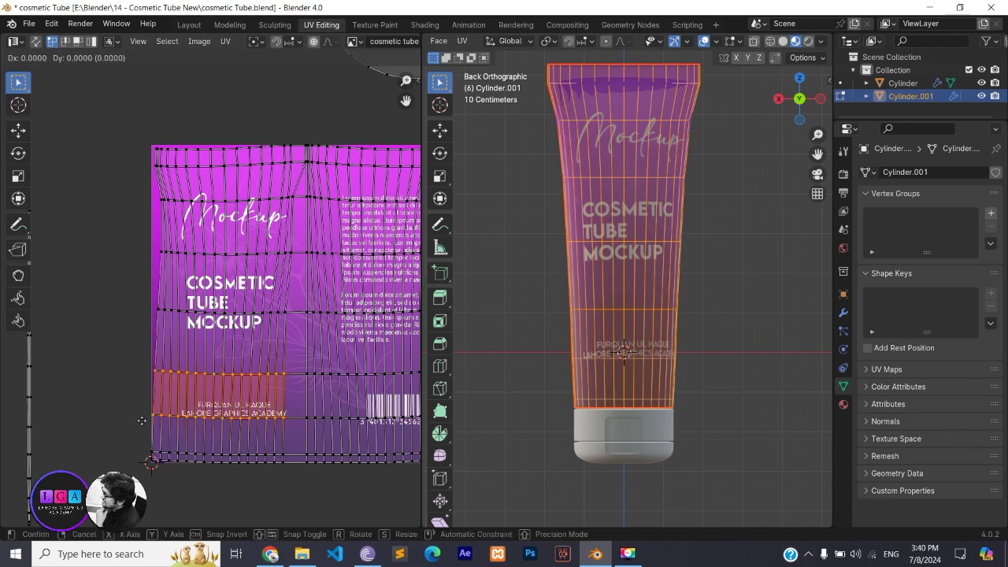
pyautogui.press('x')
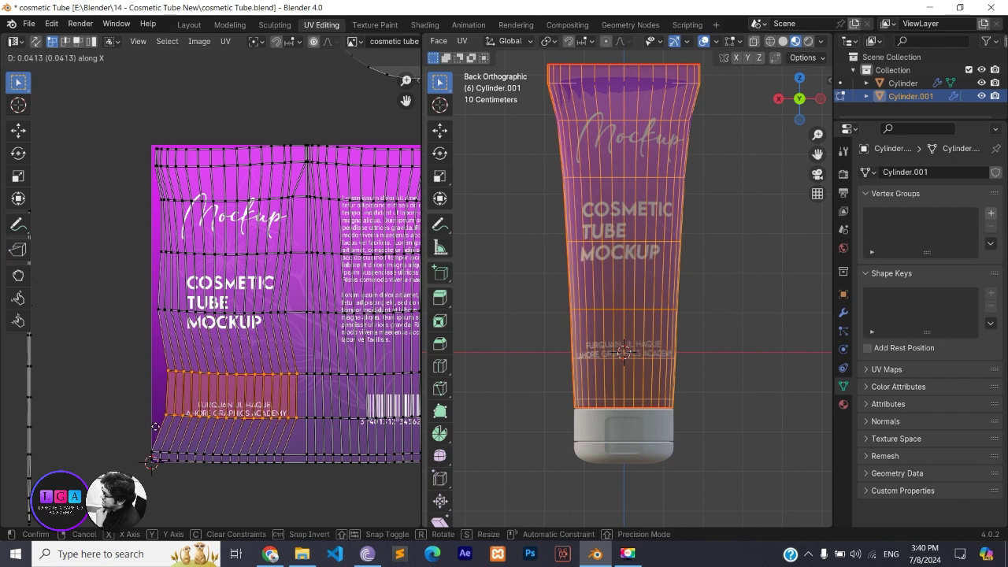
pyautogui.click(156, 431)
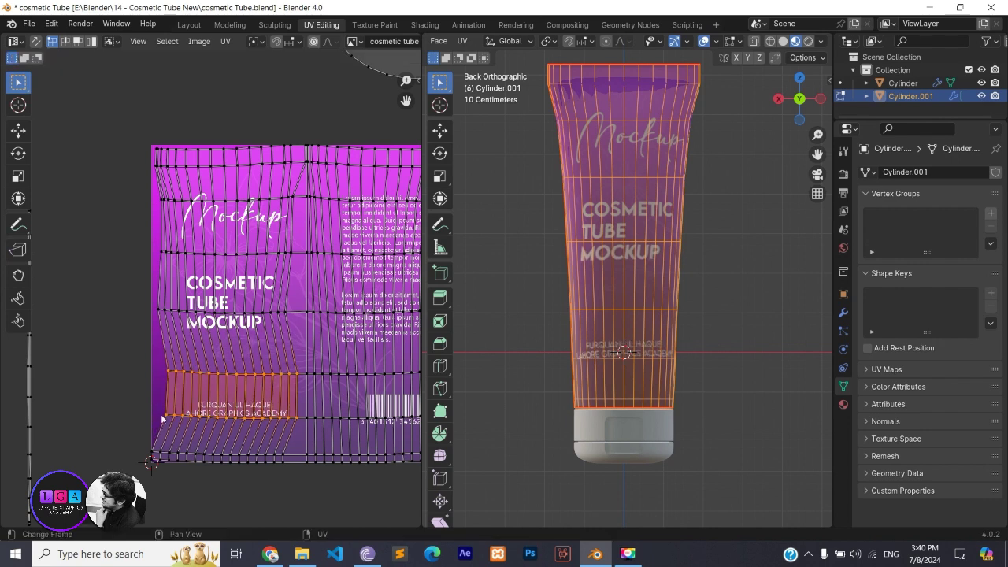
pyautogui.moveTo(155, 308); pyautogui.dragTo(290, 339)
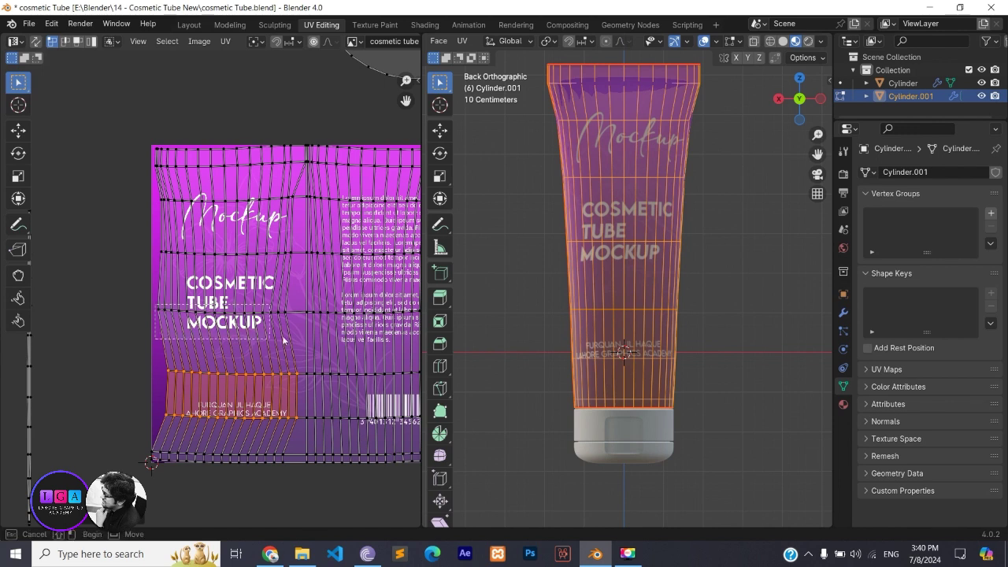
pyautogui.press('g')
pyautogui.press('x')
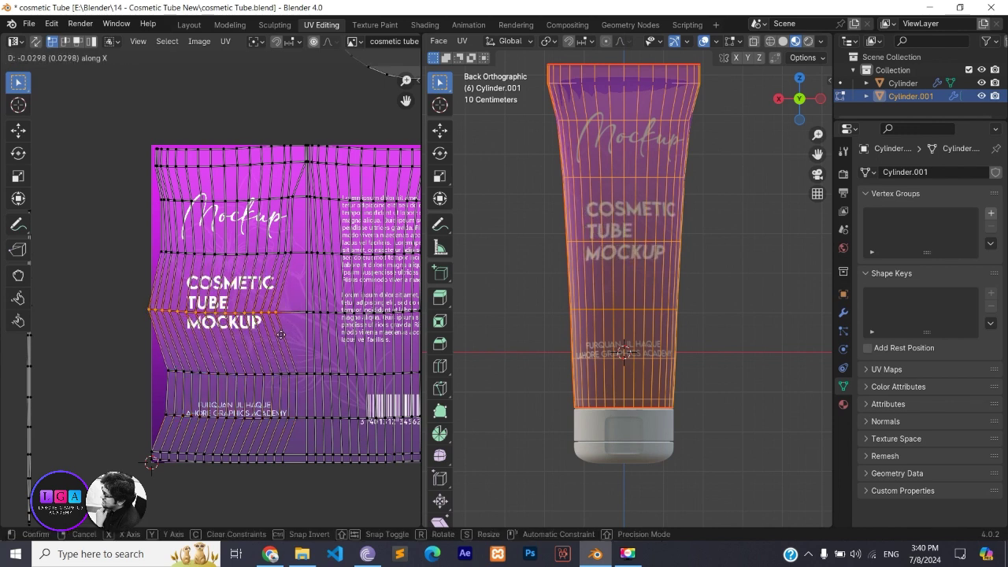
pyautogui.press('Escape')
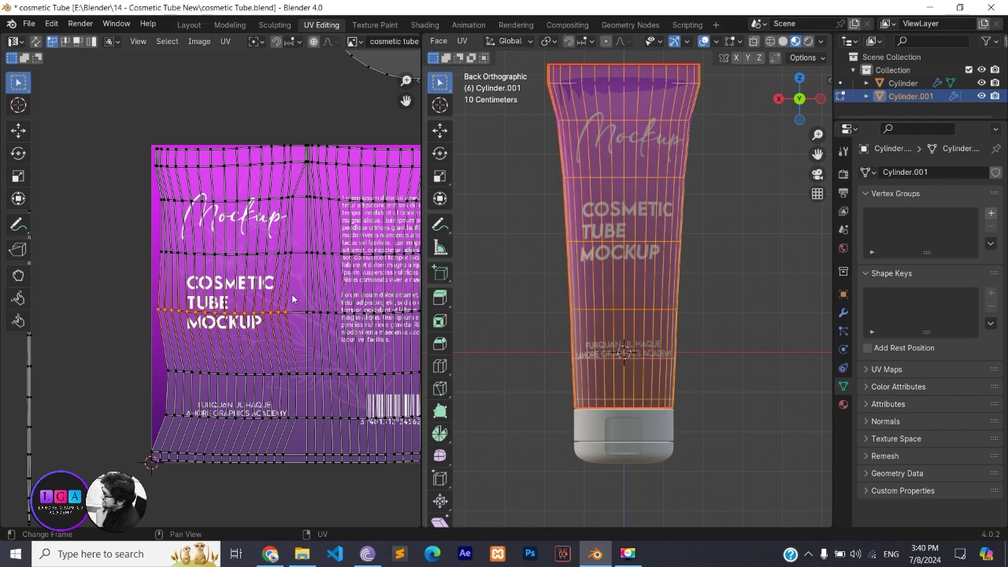
pyautogui.keyDown('alt'); pyautogui.click(159, 256); pyautogui.keyUp('alt')
pyautogui.press('g')
pyautogui.press('x')
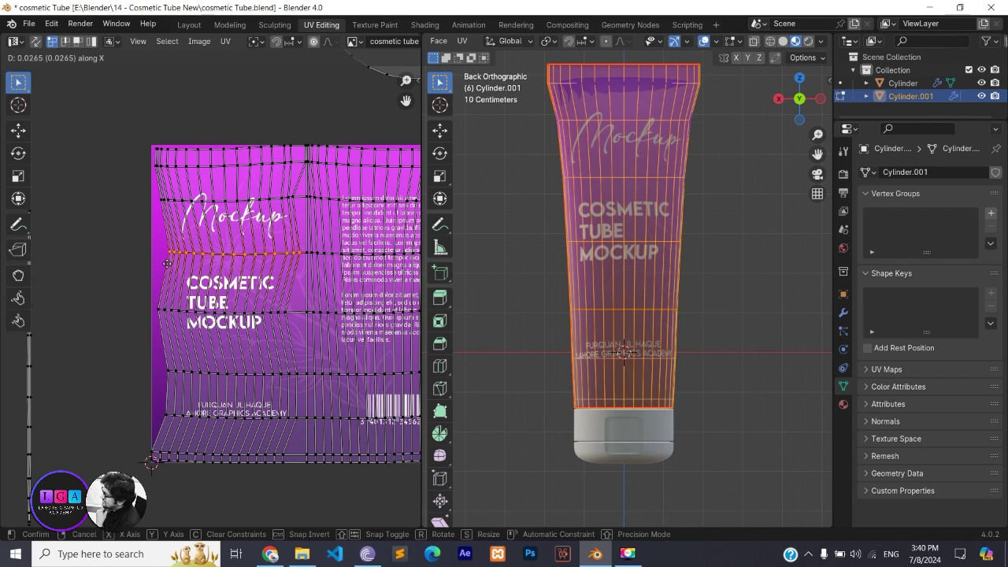
pyautogui.click(169, 266)
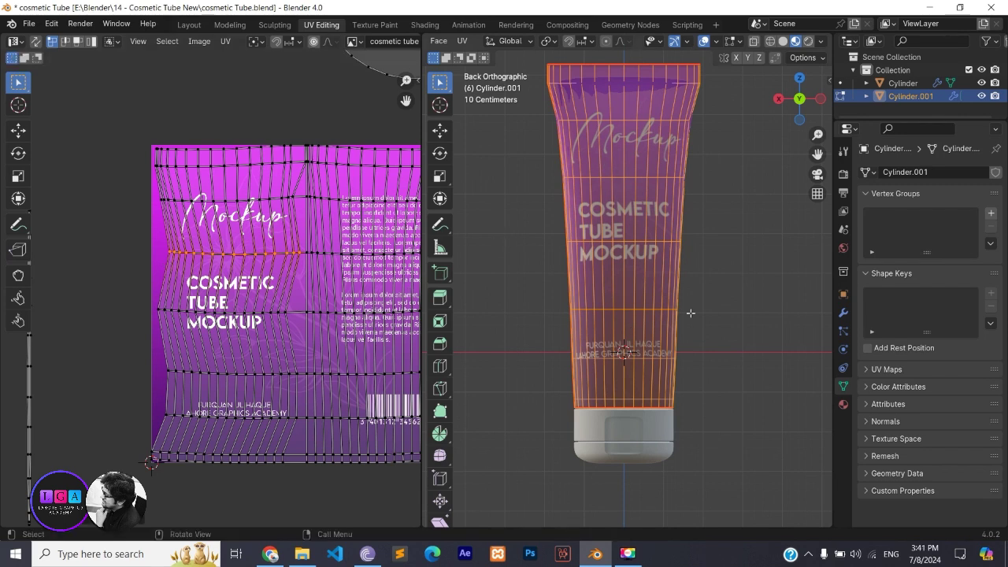
# Turn the tube to its barcode side and slide the right UV half along X.
pyautogui.moveTo(687, 333)
pyautogui.mouseDown(button='middle')
pyautogui.moveTo(799, 337)
pyautogui.moveTo(787, 336)
pyautogui.mouseUp(button='middle')
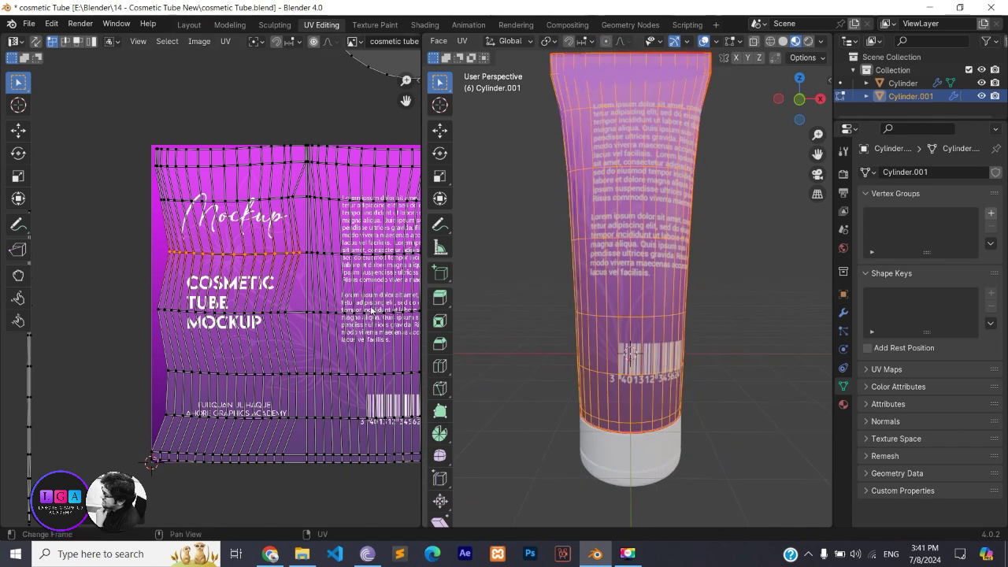
pyautogui.moveTo(357, 307); pyautogui.dragTo(273, 304, button='middle')
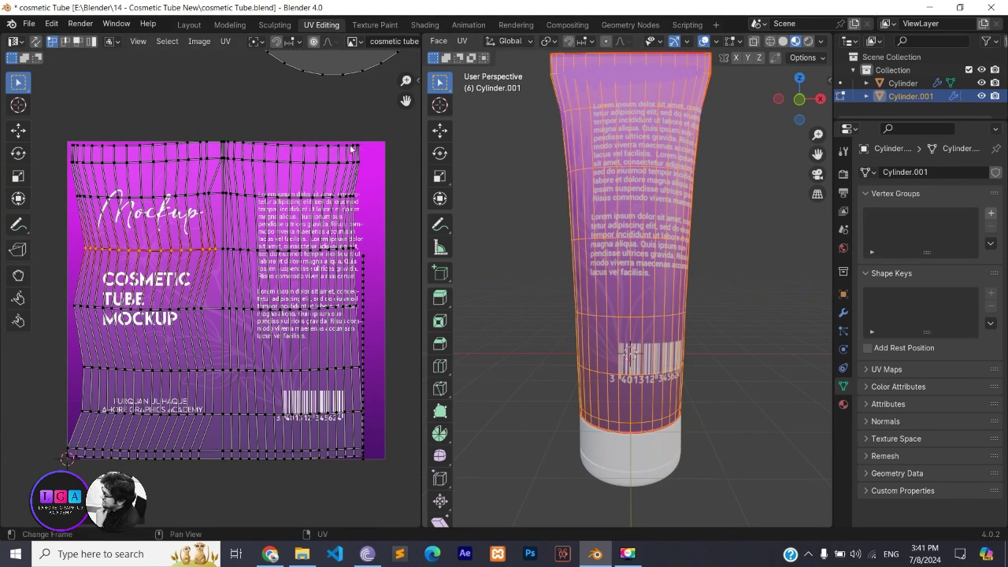
pyautogui.moveTo(384, 129); pyautogui.dragTo(224, 465)
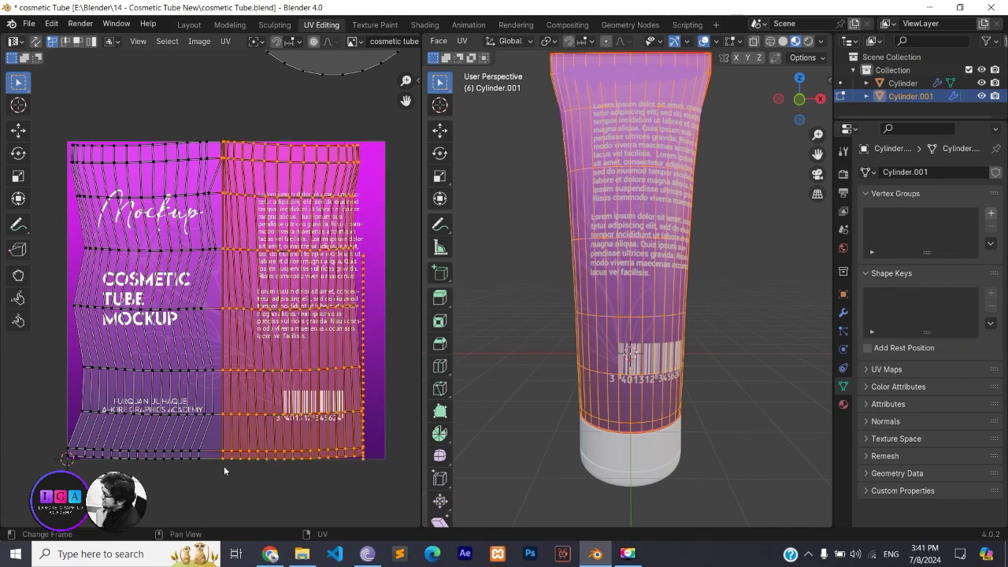
pyautogui.press('g')
pyautogui.press('x')
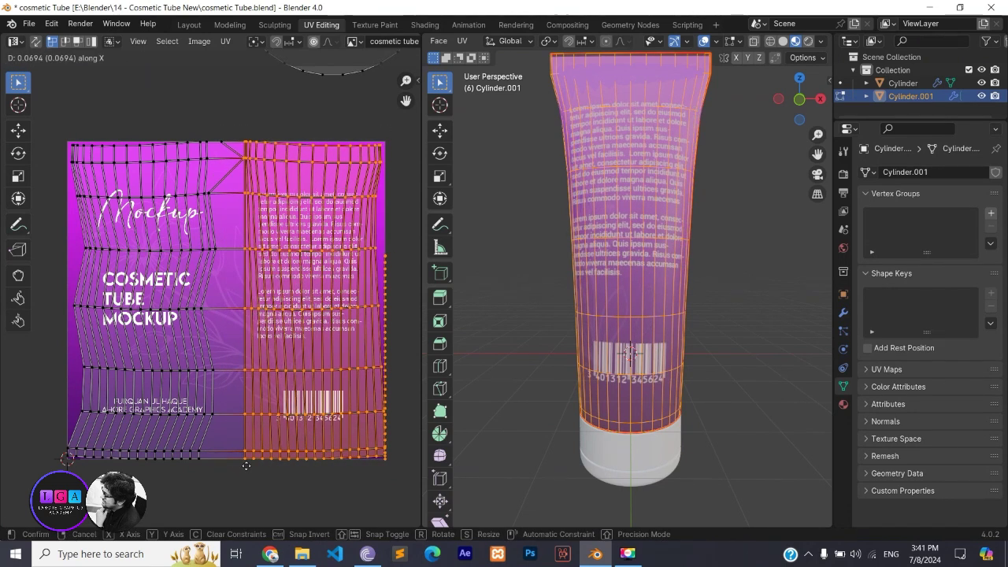
pyautogui.click(245, 471)
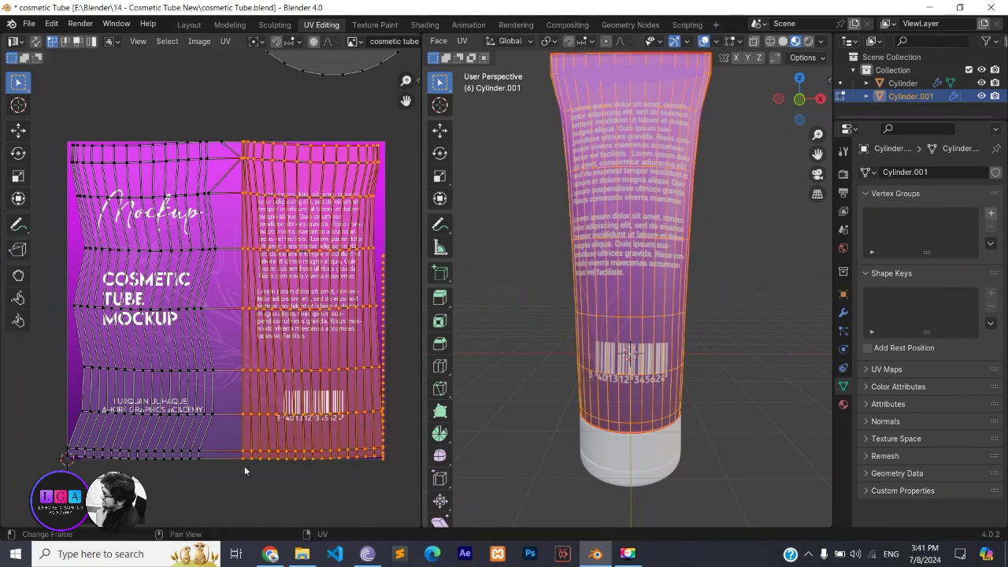
pyautogui.click(404, 291)
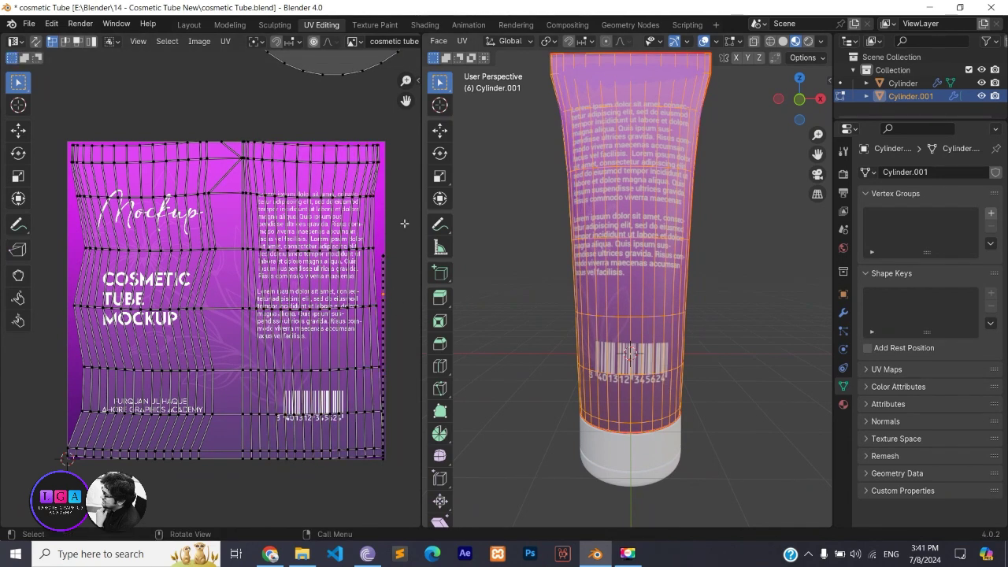
# Box-select a single UV vertex near the body text, then deselect the tube mesh.
pyautogui.press('b')
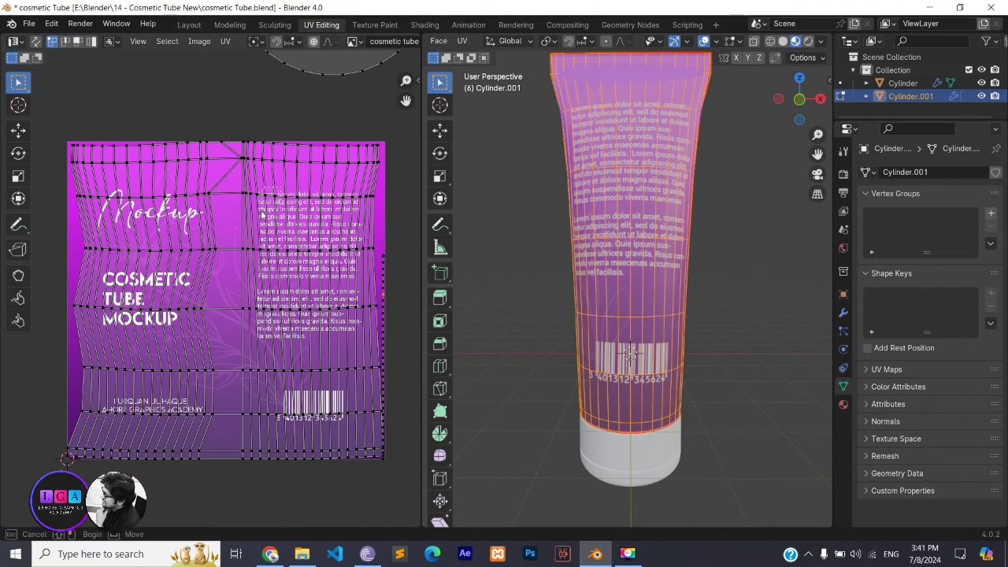
pyautogui.moveTo(263, 214); pyautogui.dragTo(273, 195)
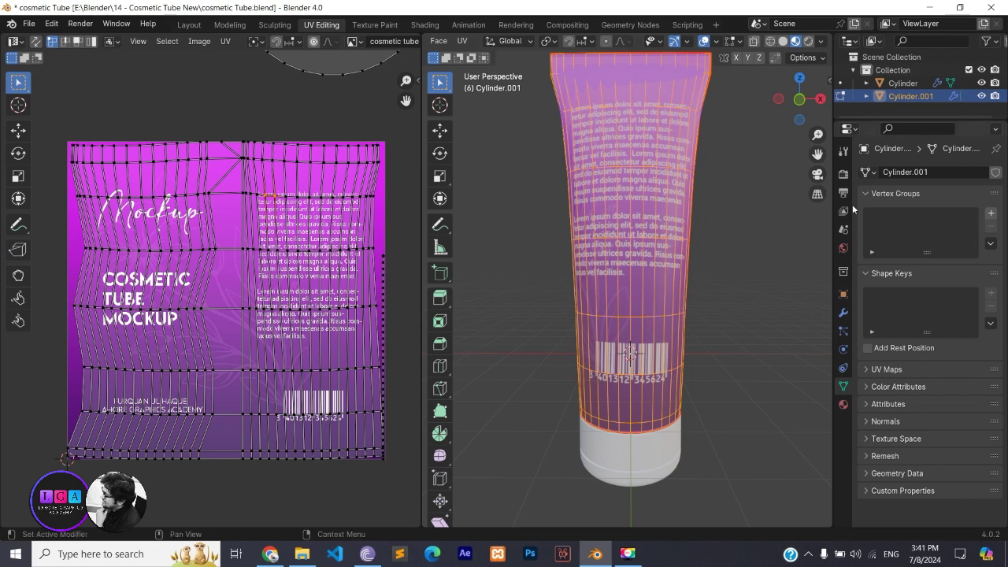
pyautogui.click(504, 320)
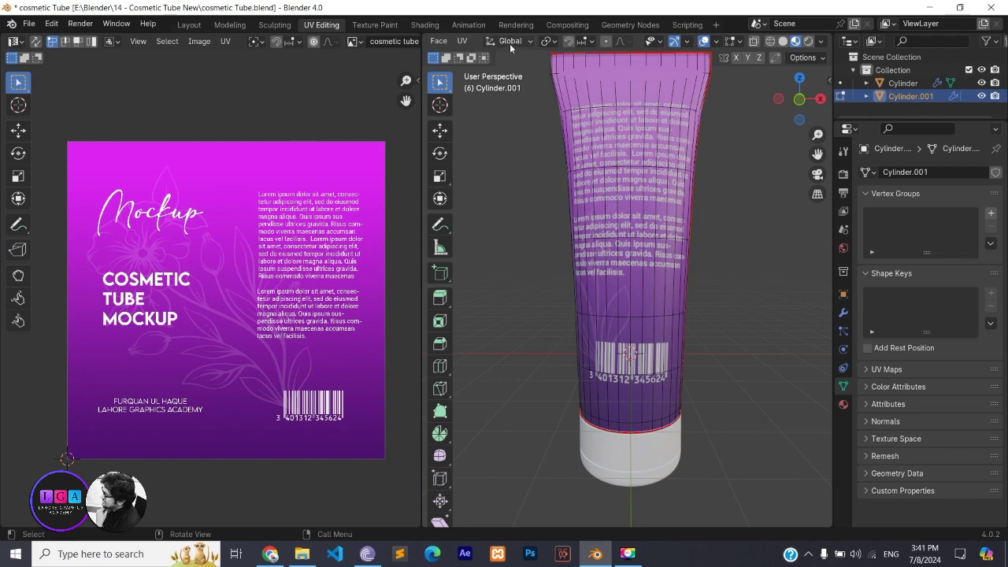
pyautogui.press('Tab')
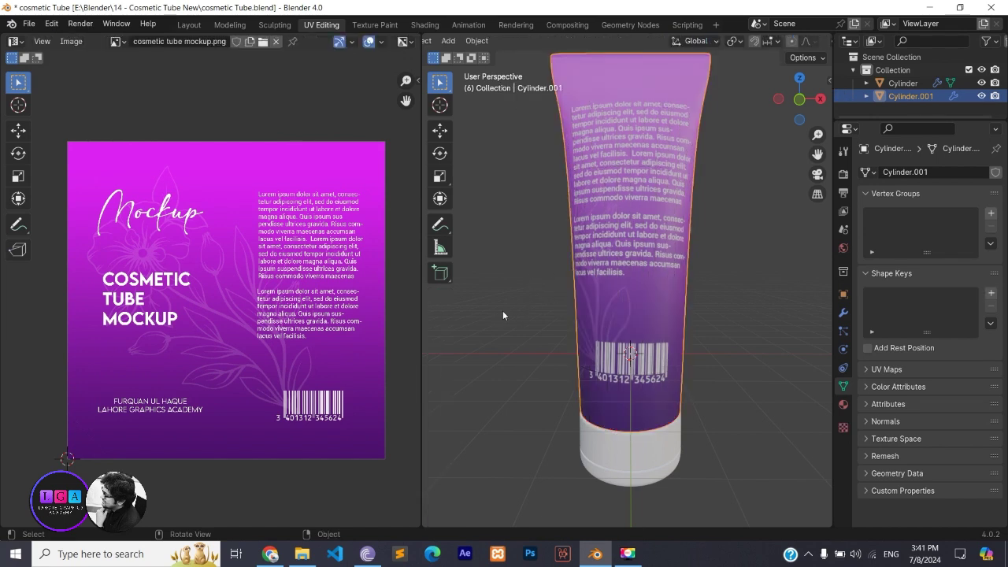
pyautogui.moveTo(503, 315)
pyautogui.mouseDown(button='middle')
pyautogui.moveTo(797, 308)
pyautogui.moveTo(761, 331)
pyautogui.moveTo(750, 318)
pyautogui.mouseUp(button='middle')
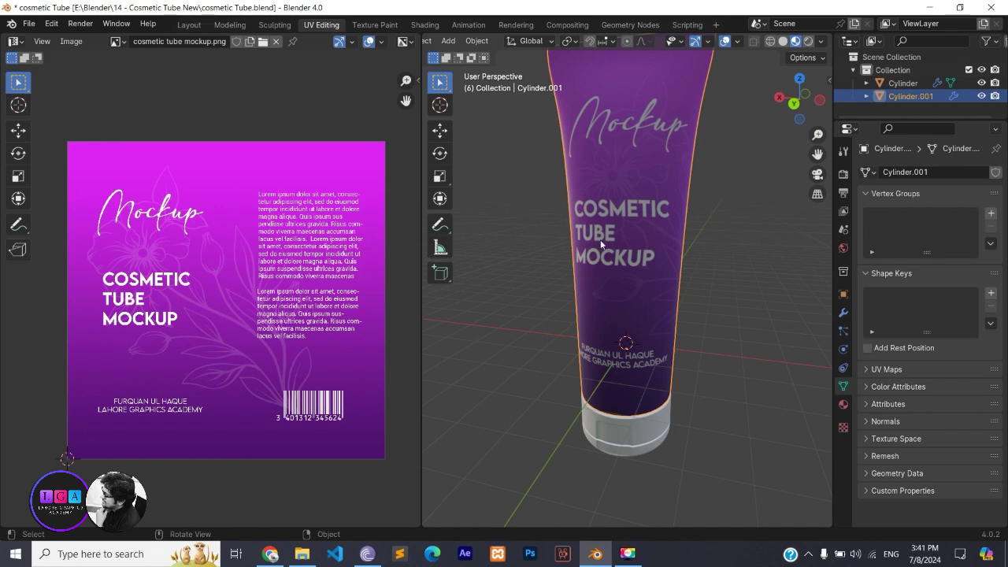
pyautogui.moveTo(640, 359)
pyautogui.mouseDown(button='middle')
pyautogui.moveTo(662, 352)
pyautogui.moveTo(608, 365)
pyautogui.mouseUp(button='middle')
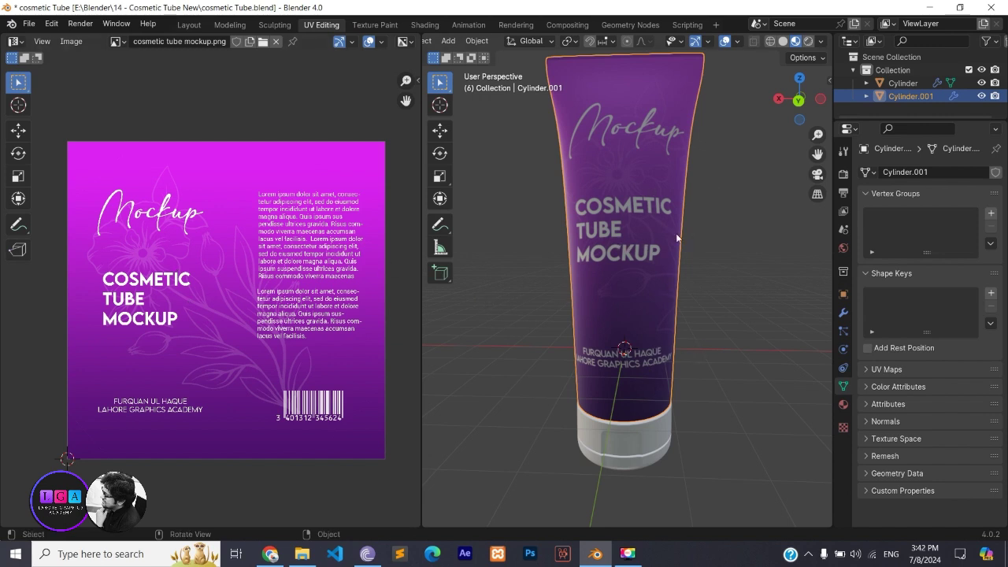
pyautogui.press('Tab')
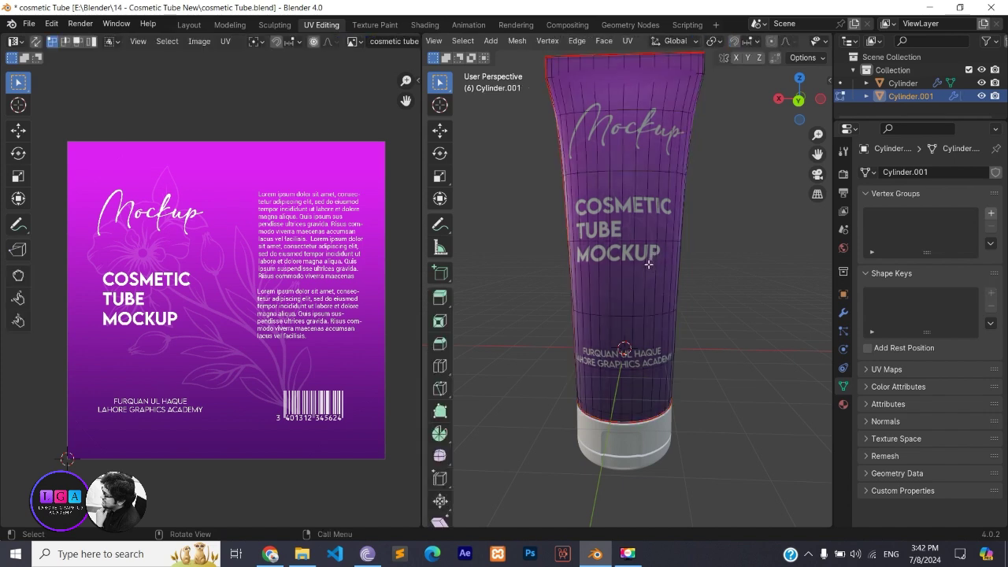
# Select the linked tube body mesh and unwrap its UVs, then clear the selection.
pyautogui.hotkey('ctrl', 'l')
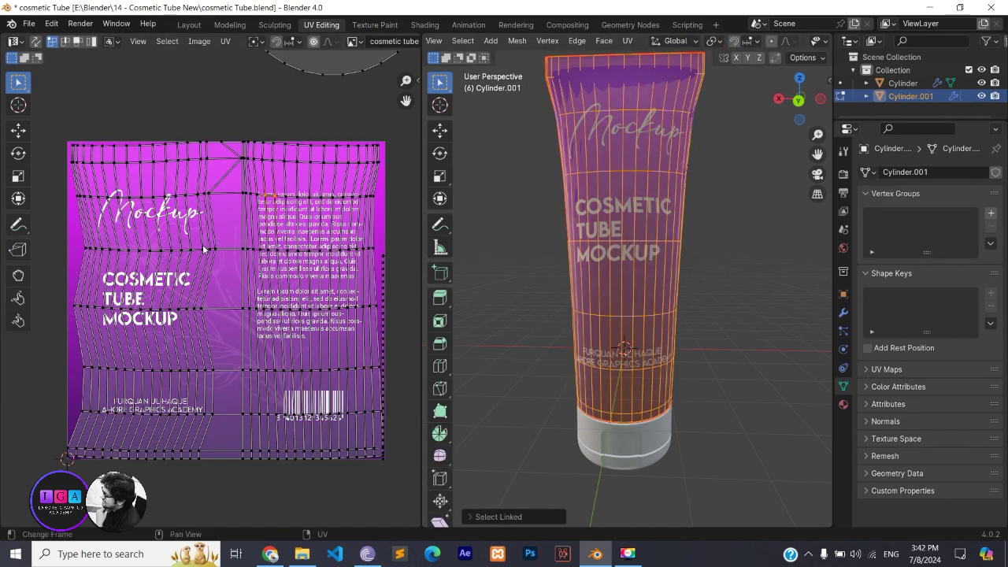
pyautogui.moveTo(572, 276)
pyautogui.mouseDown(button='middle')
pyautogui.moveTo(567, 222)
pyautogui.moveTo(658, 323)
pyautogui.mouseUp(button='middle')
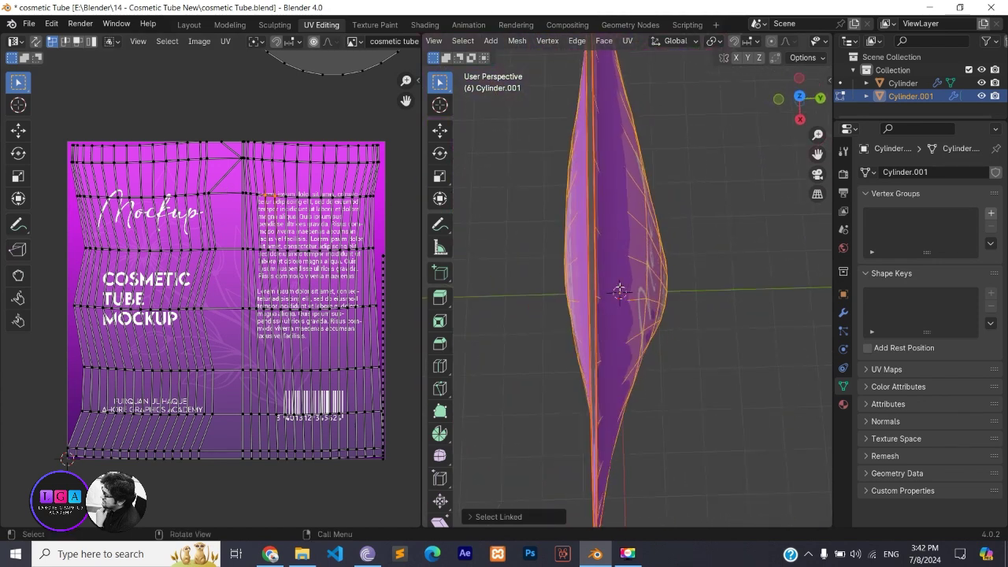
pyautogui.moveTo(658, 322); pyautogui.dragTo(543, 140, button='middle')
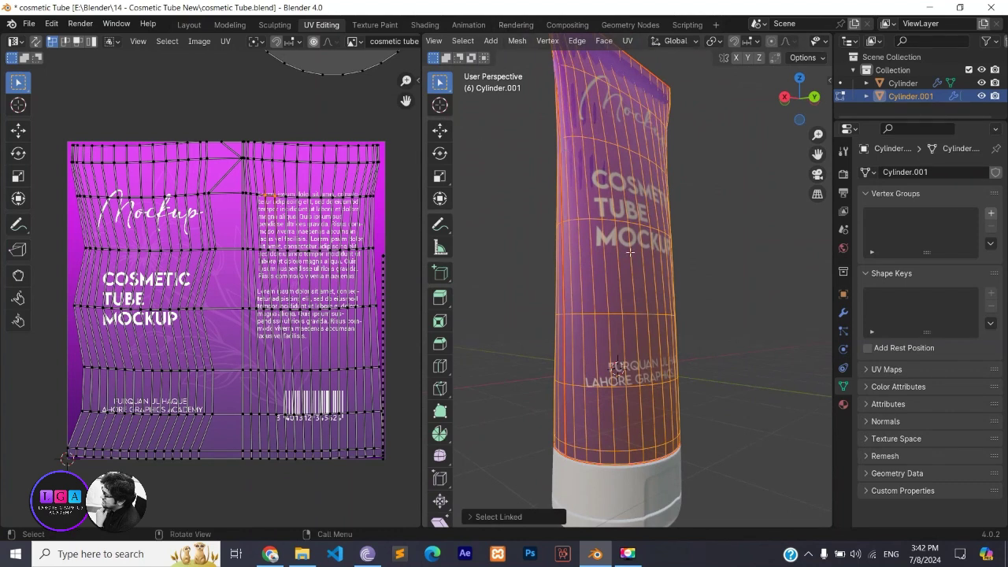
pyautogui.press('u')
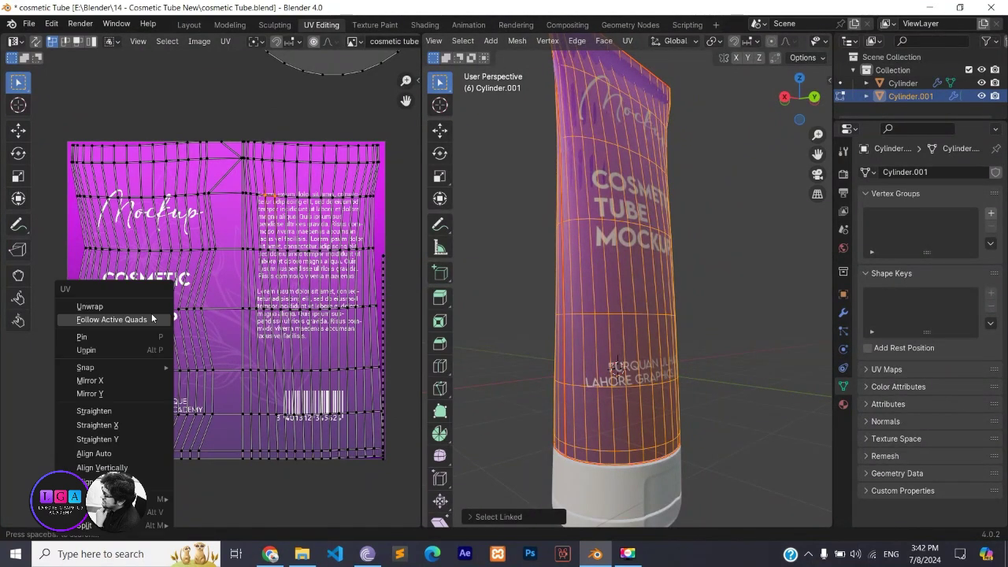
pyautogui.click(163, 308)
pyautogui.hotkey('alt', 'a')
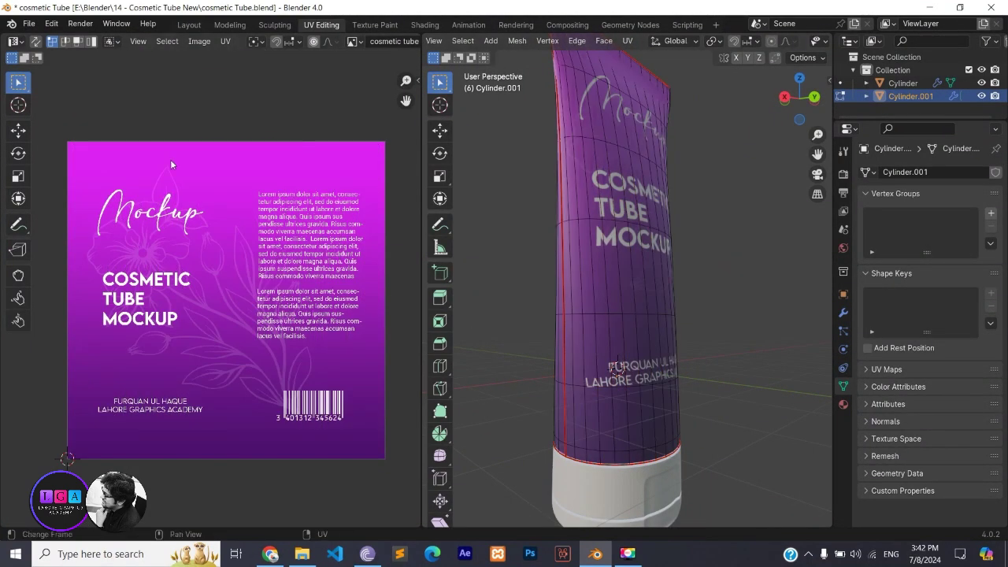
# Reselect the body with L, select all UVs and unwrap again so the label lies straight.
pyautogui.press('l')
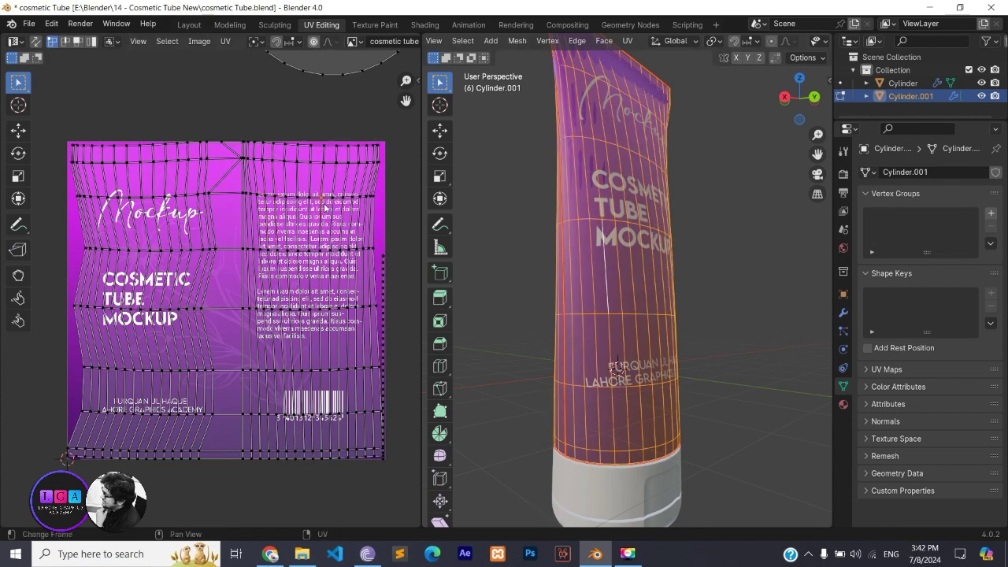
pyautogui.press('a')
pyautogui.press('u')
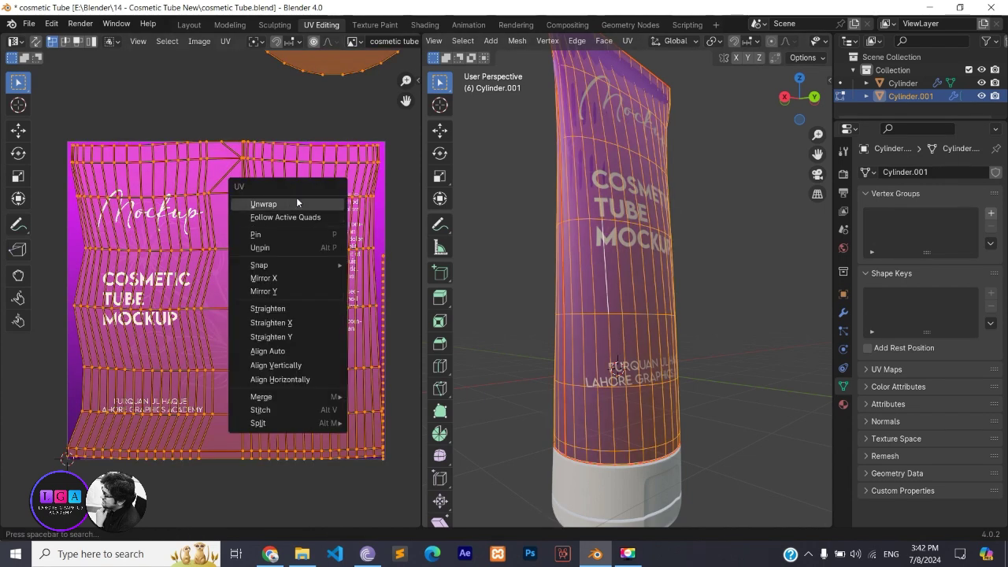
pyautogui.click(308, 203)
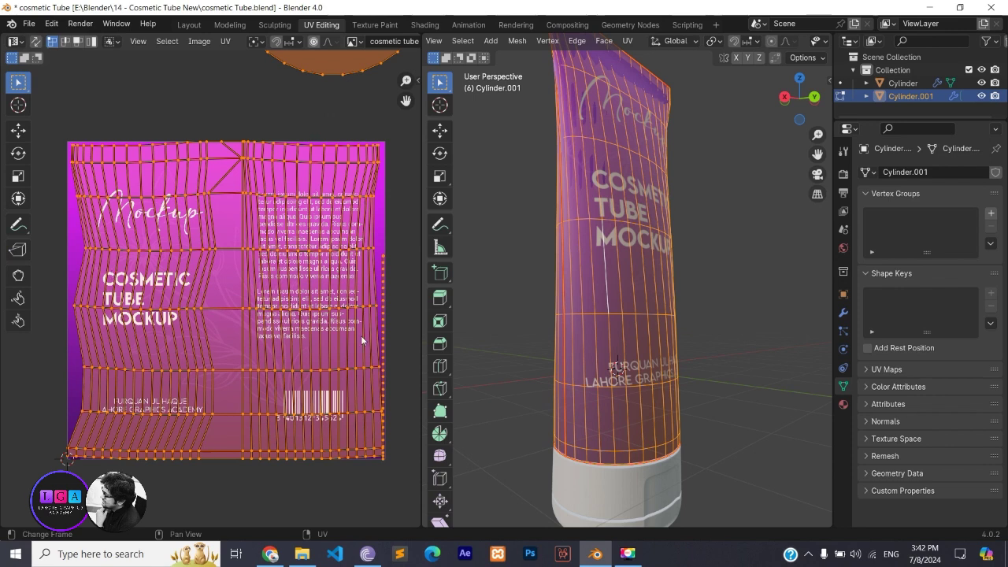
pyautogui.click(409, 307)
pyautogui.moveTo(732, 307)
pyautogui.mouseDown(button='middle')
pyautogui.moveTo(667, 247)
pyautogui.moveTo(659, 273)
pyautogui.mouseUp(button='middle')
# Close the UV editor and view the tube in the Modeling workspace with Material Preview shading.
pyautogui.hotkey('alt', 'a')
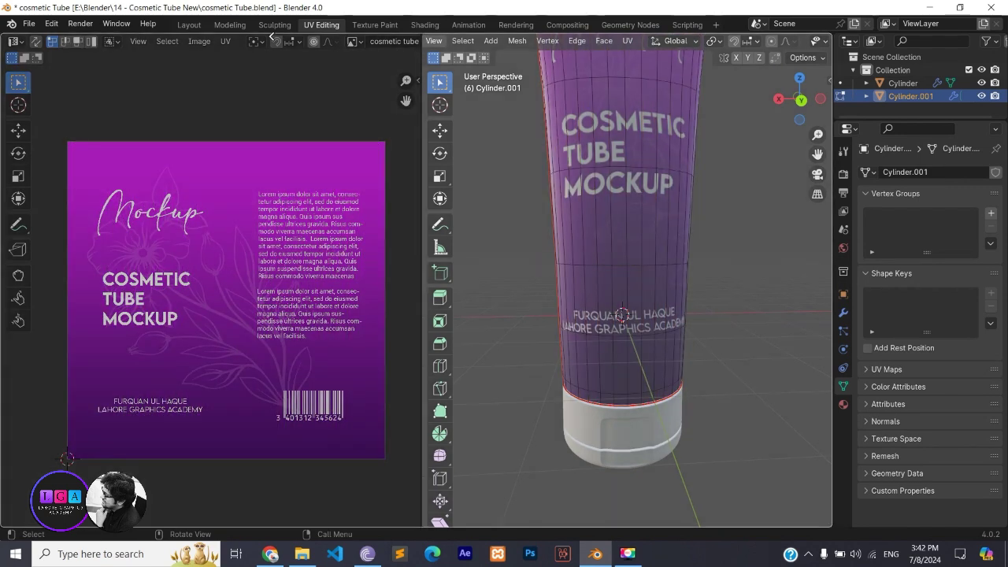
pyautogui.moveTo(425, 39); pyautogui.dragTo(236, 158)
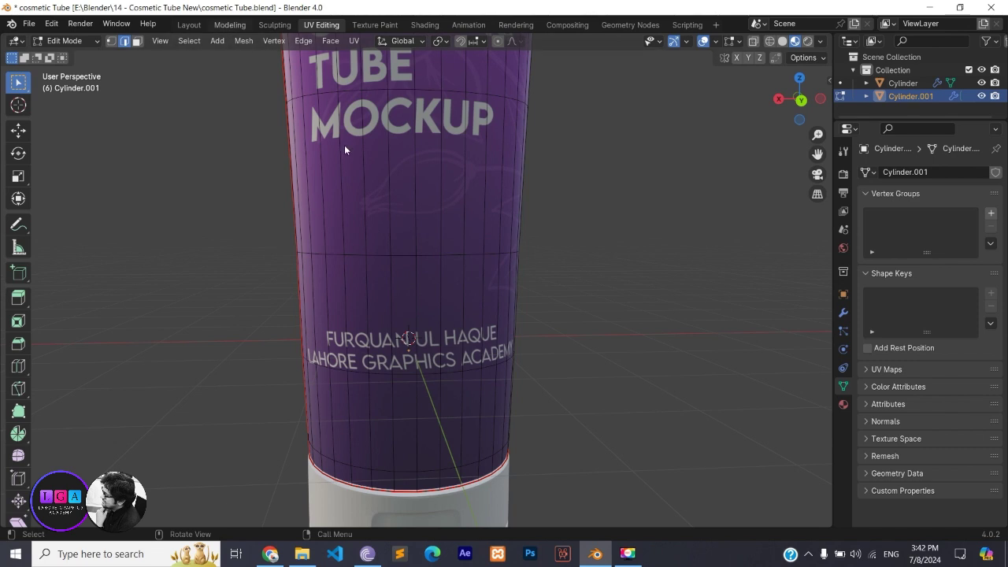
pyautogui.hotkey('ctrl', 'pageup')
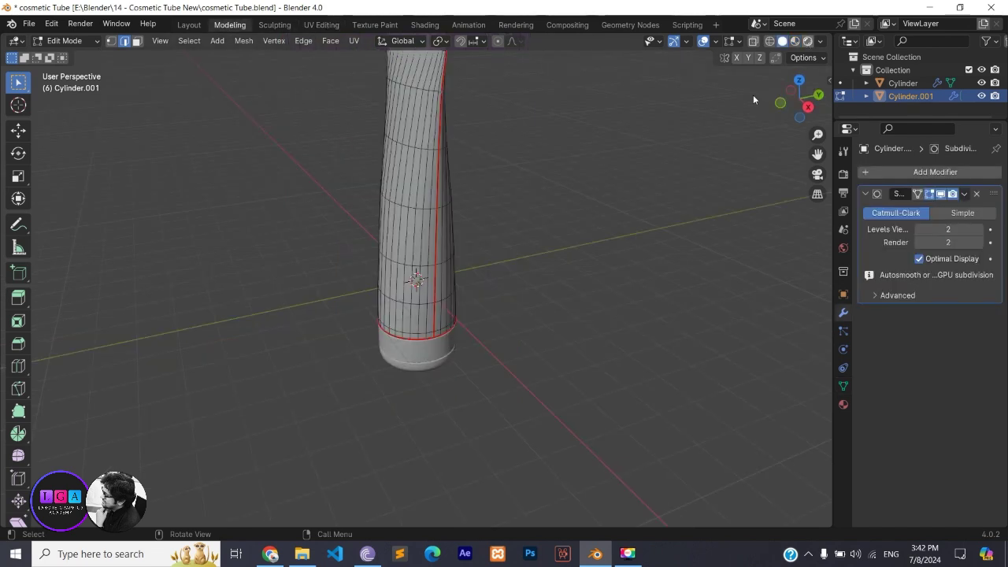
pyautogui.press('z')
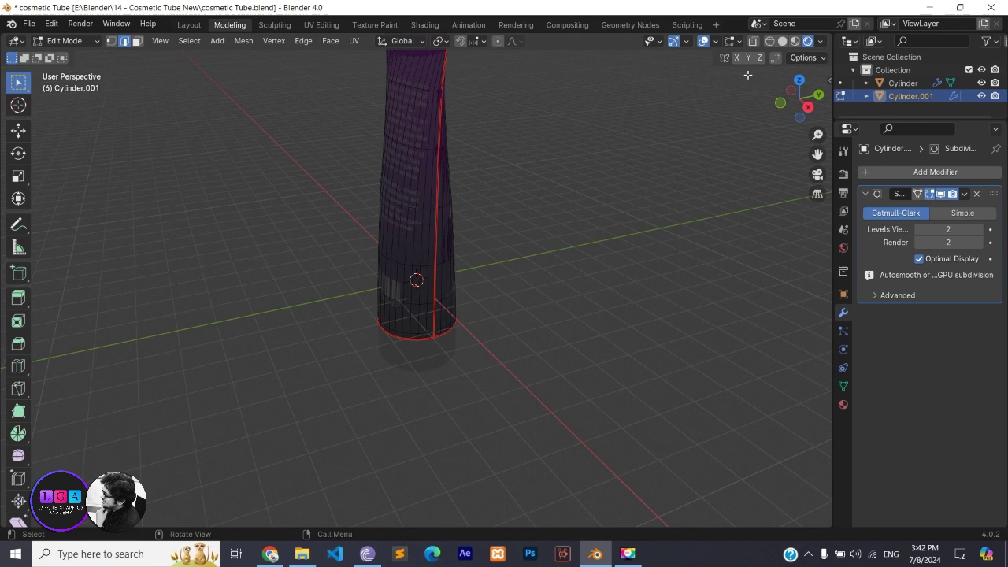
# Return to Object Mode and select the tube's cap.
pyautogui.moveTo(498, 346)
pyautogui.mouseDown(button='middle')
pyautogui.moveTo(298, 361)
pyautogui.moveTo(369, 344)
pyautogui.mouseUp(button='middle')
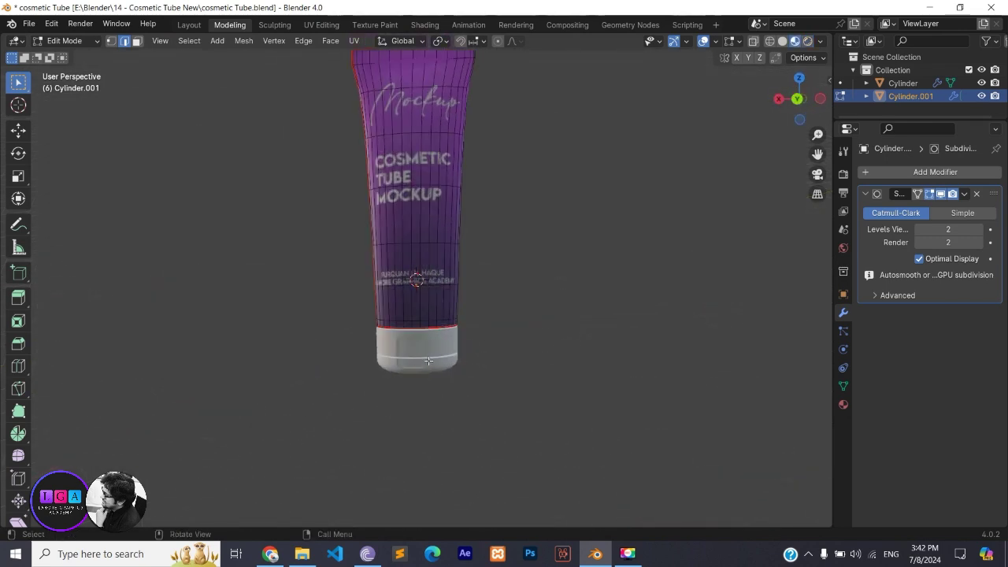
pyautogui.press('Tab')
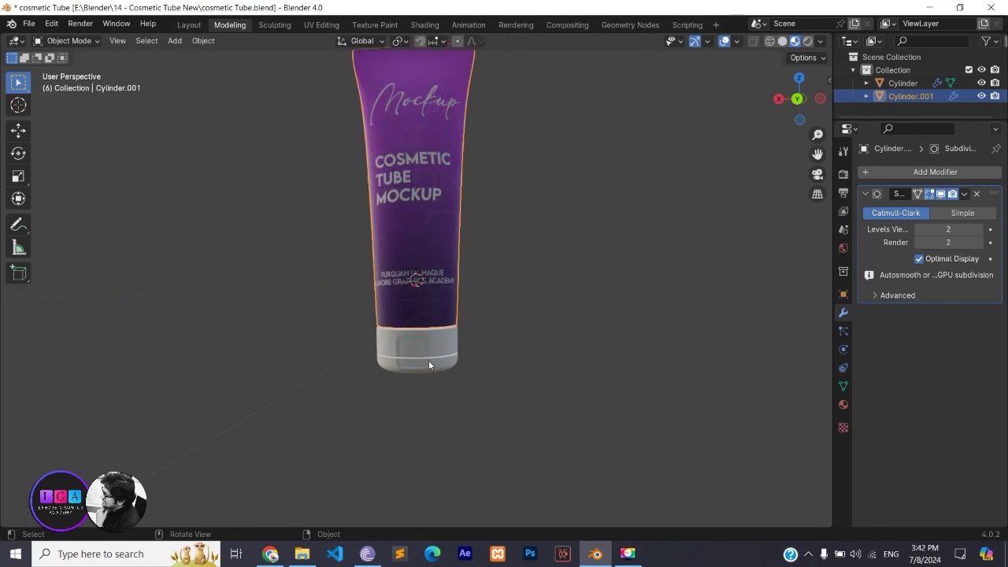
pyautogui.click(442, 366)
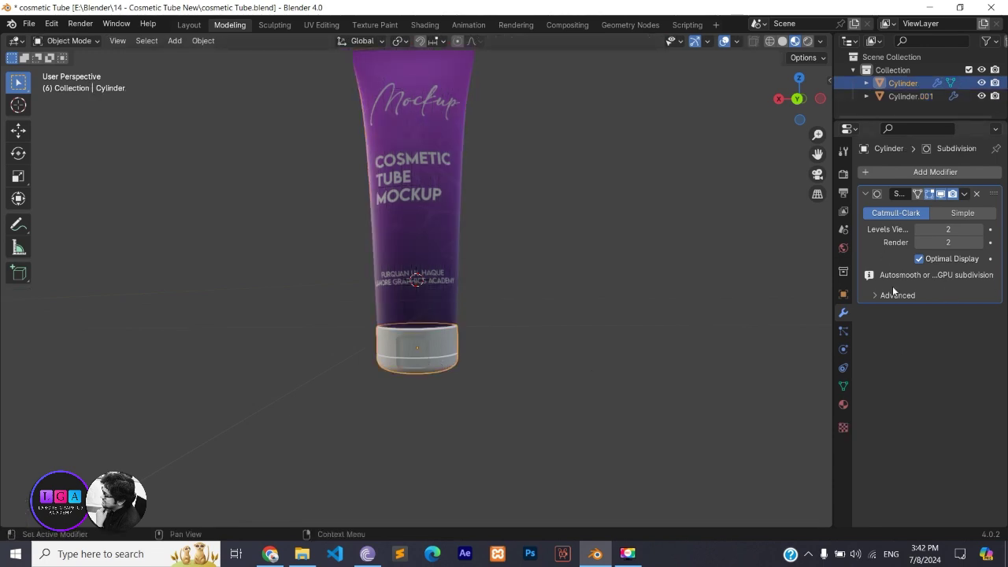
# Add a new Material.001 to the cap with pink base colour, Metallic 0.231 and Roughness 0.111.
pyautogui.click(844, 404)
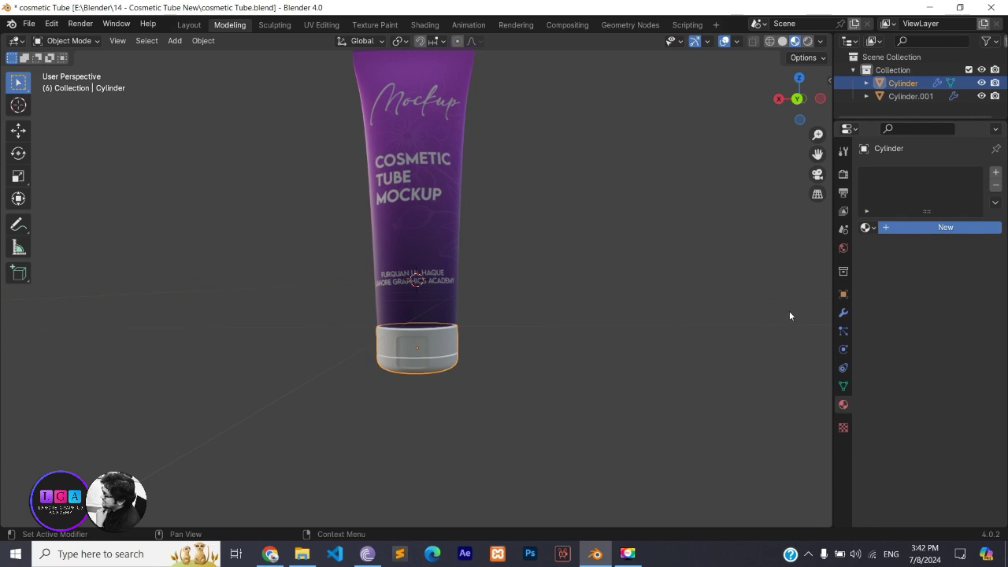
pyautogui.click(945, 227)
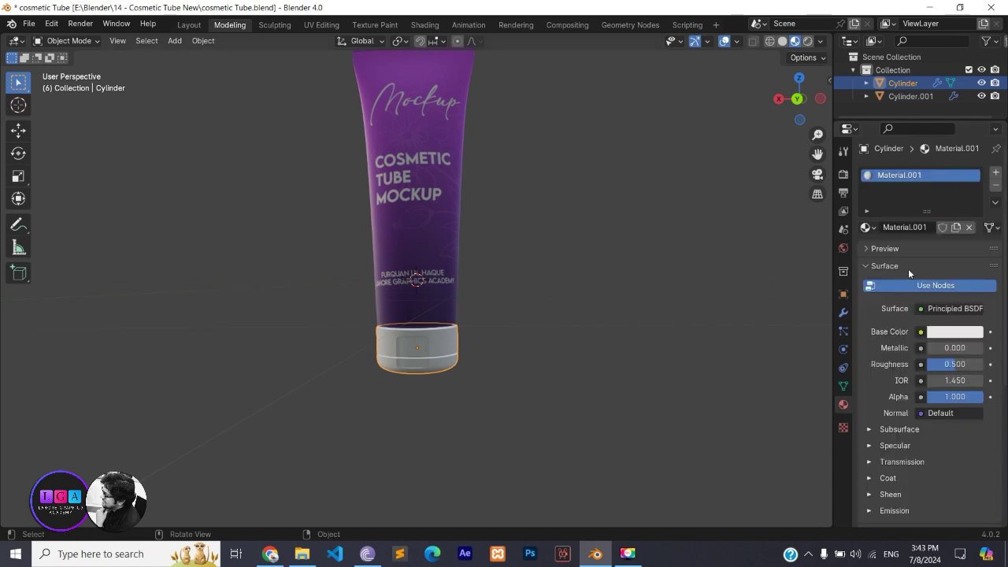
pyautogui.click(956, 333)
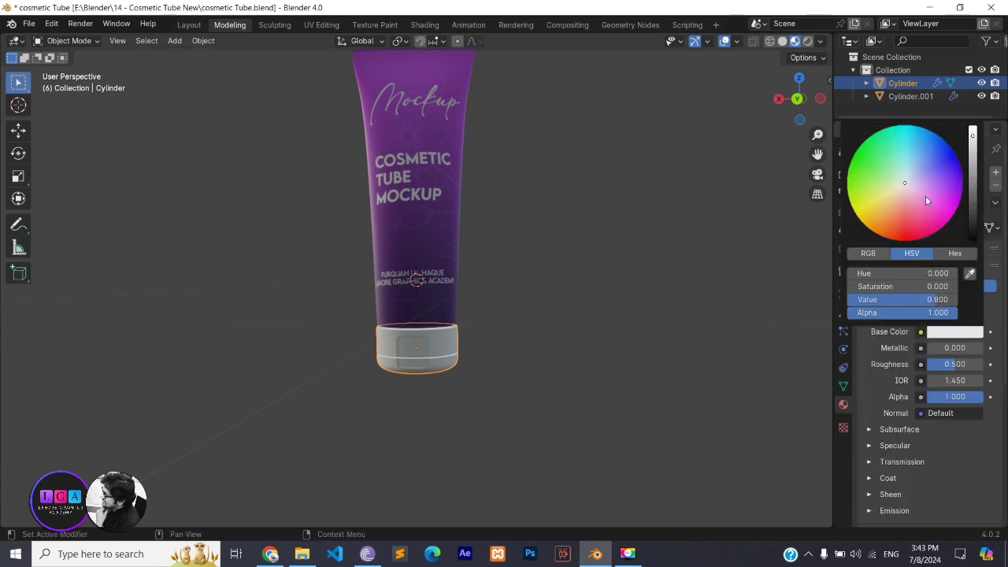
pyautogui.moveTo(925, 196); pyautogui.dragTo(931, 226)
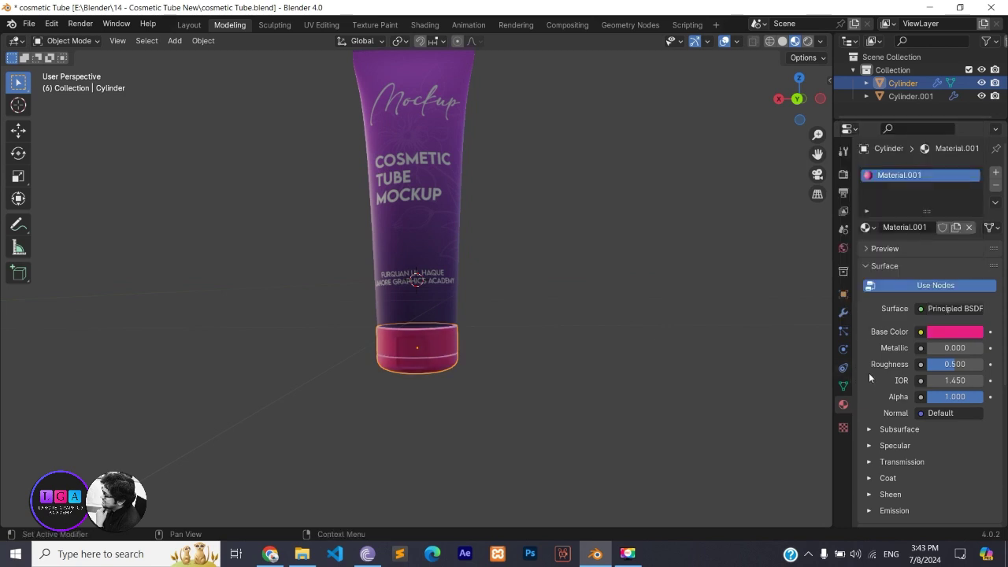
pyautogui.moveTo(930, 348)
pyautogui.mouseDown()
pyautogui.moveTo(945, 348)
pyautogui.moveTo(933, 366)
pyautogui.mouseUp()
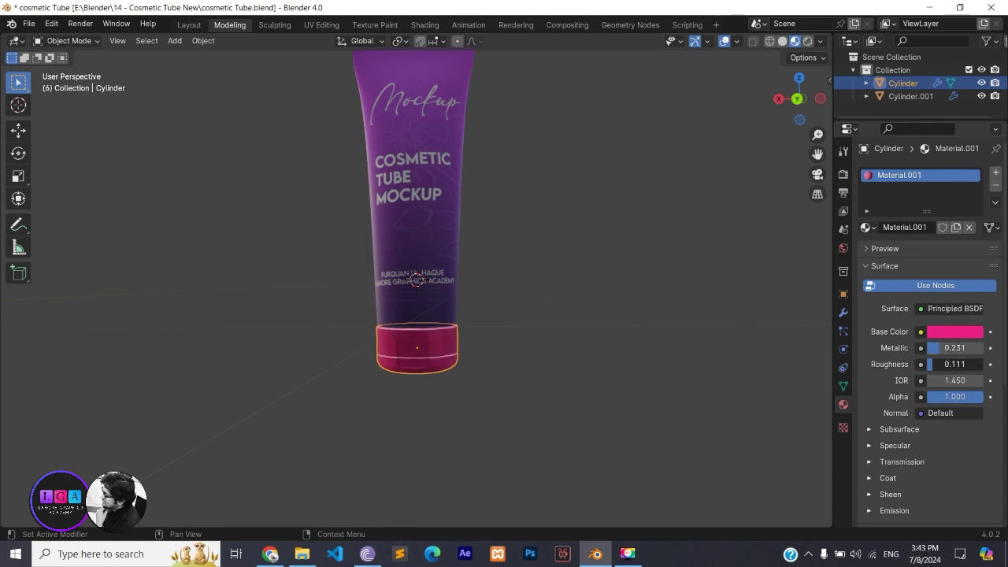
pyautogui.moveTo(439, 376)
pyautogui.mouseDown(button='middle')
pyautogui.moveTo(523, 373)
pyautogui.moveTo(488, 337)
pyautogui.moveTo(410, 334)
pyautogui.moveTo(466, 374)
pyautogui.moveTo(486, 365)
pyautogui.moveTo(465, 383)
pyautogui.moveTo(469, 352)
pyautogui.moveTo(435, 397)
pyautogui.mouseUp(button='middle')
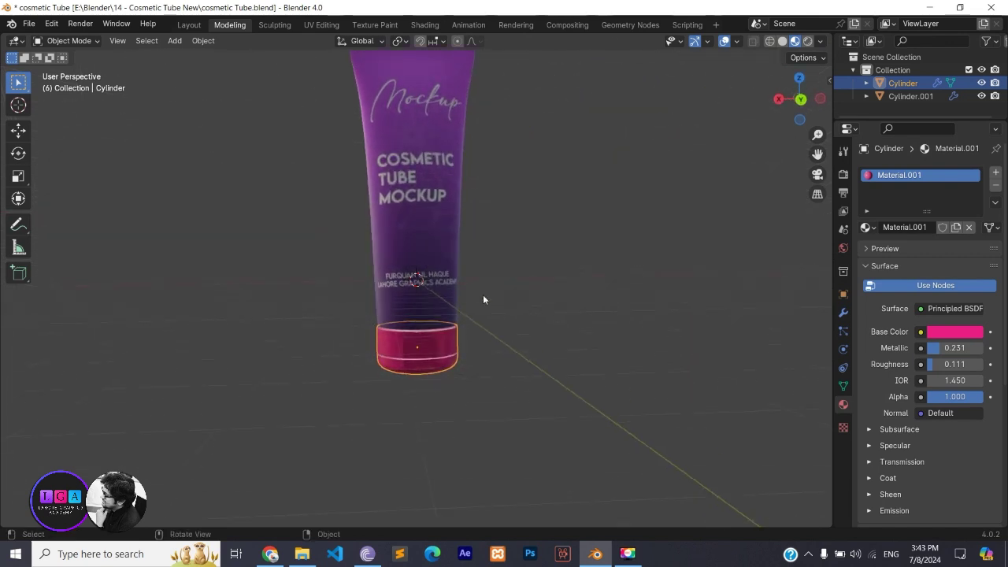
# Open Render Properties, try Cycles, then set the render engine back to EEVEE.
pyautogui.click(843, 174)
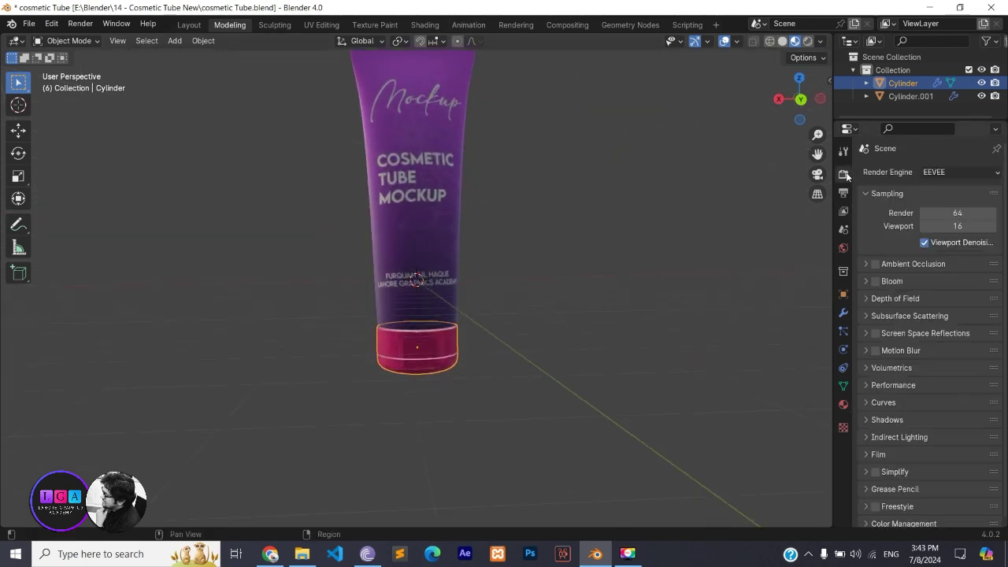
pyautogui.click(944, 176)
pyautogui.click(944, 219)
pyautogui.click(937, 172)
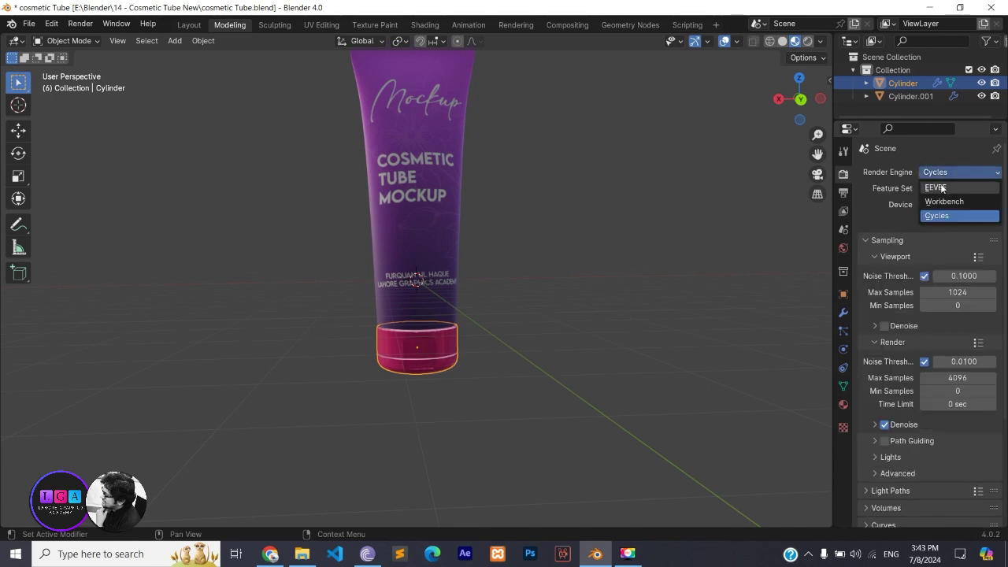
pyautogui.click(942, 188)
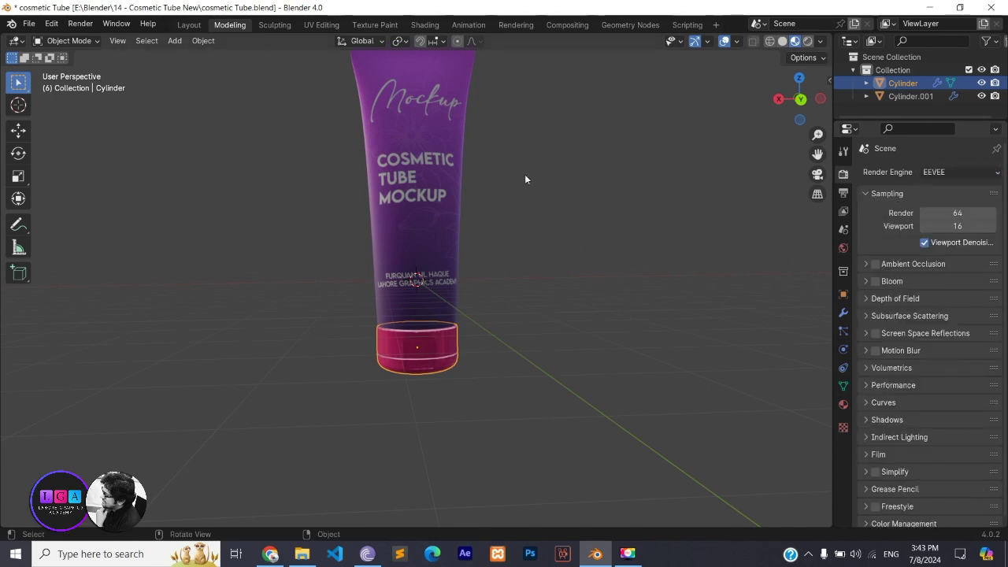